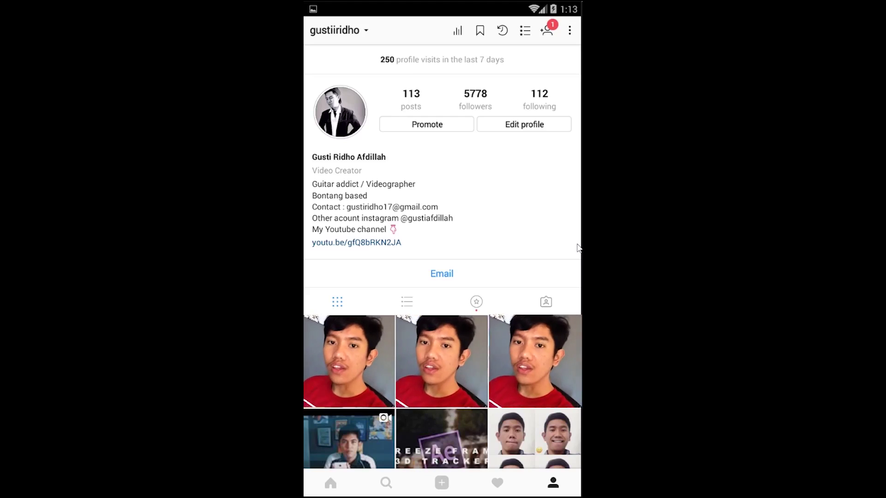
scroll(578, 248, "down", 2)
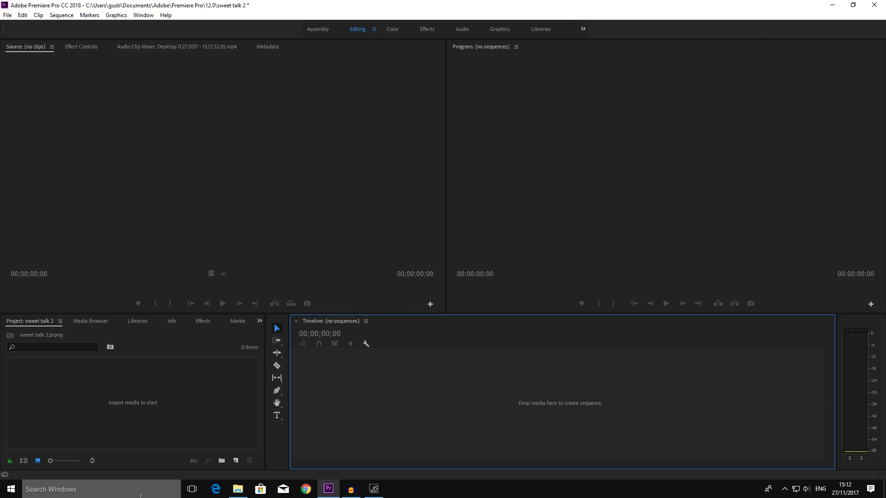
left_click(238, 489)
left_click(459, 289)
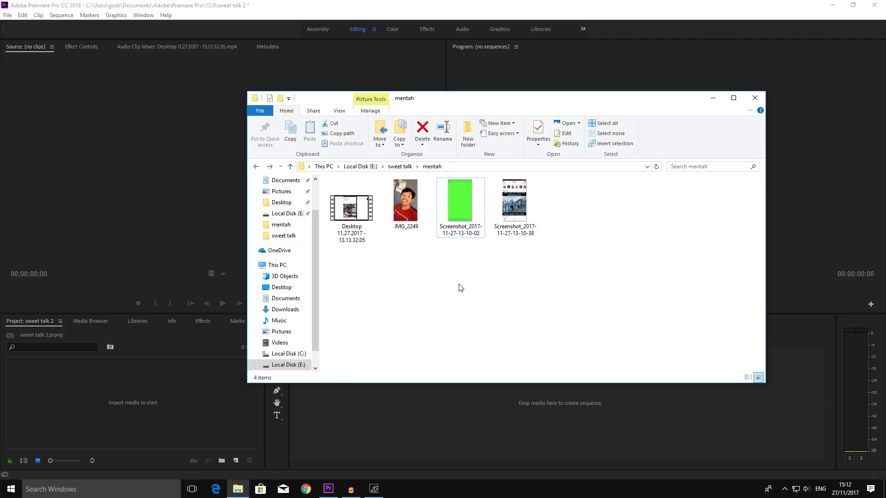
double_click(460, 205)
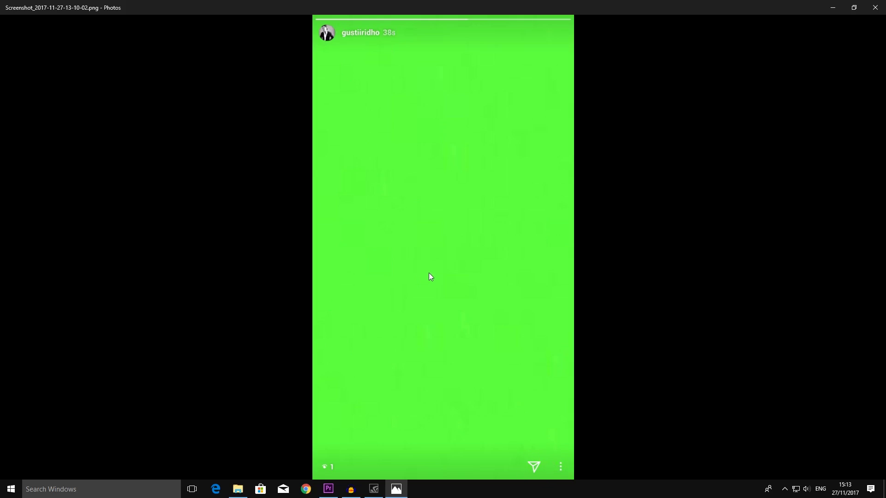
left_click(875, 7)
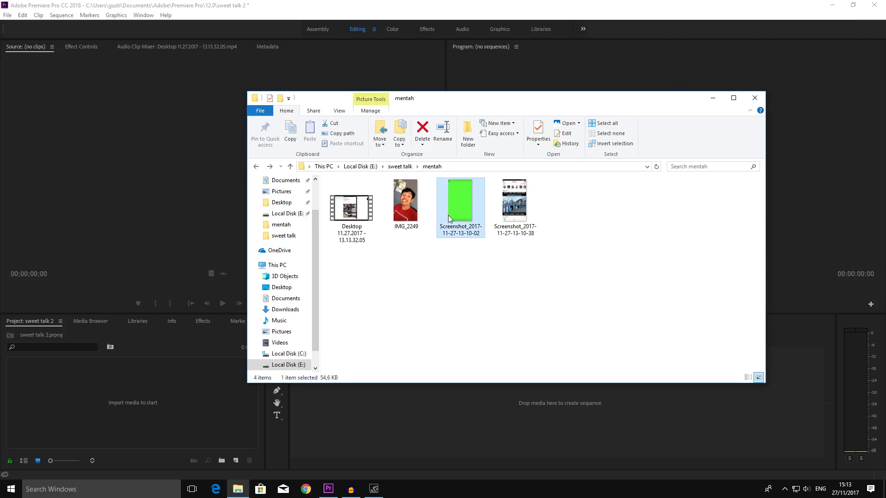
- Drag the green screenshot and IMG_2249.MOV into the Premiere Project panel, then minimize Explorer
left_click_drag(465, 194, 180, 391)
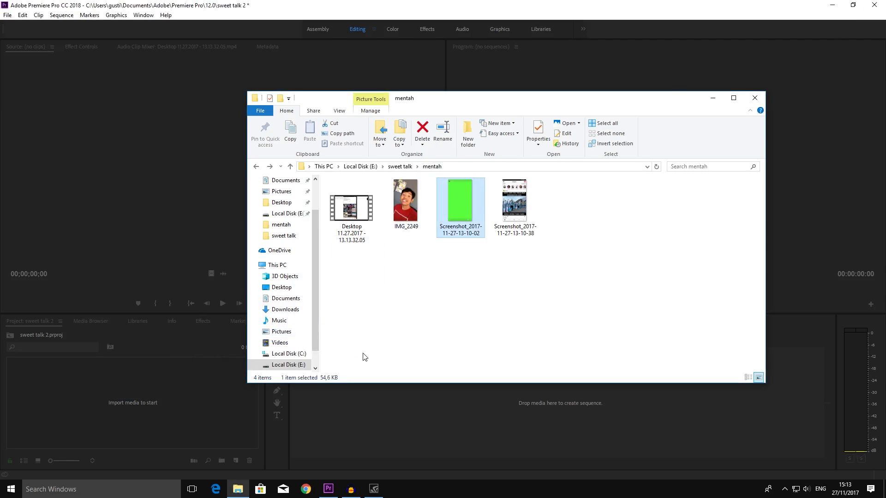
left_click(424, 235)
left_click_drag(406, 217, 180, 387)
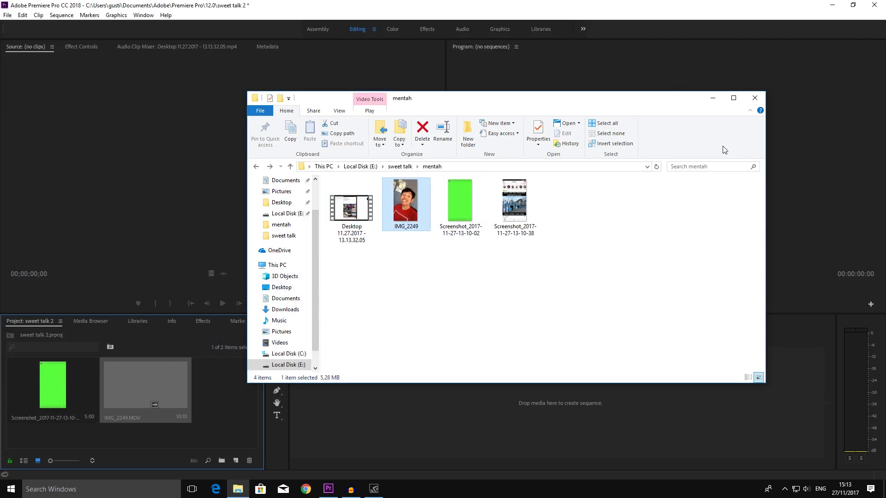
left_click(713, 98)
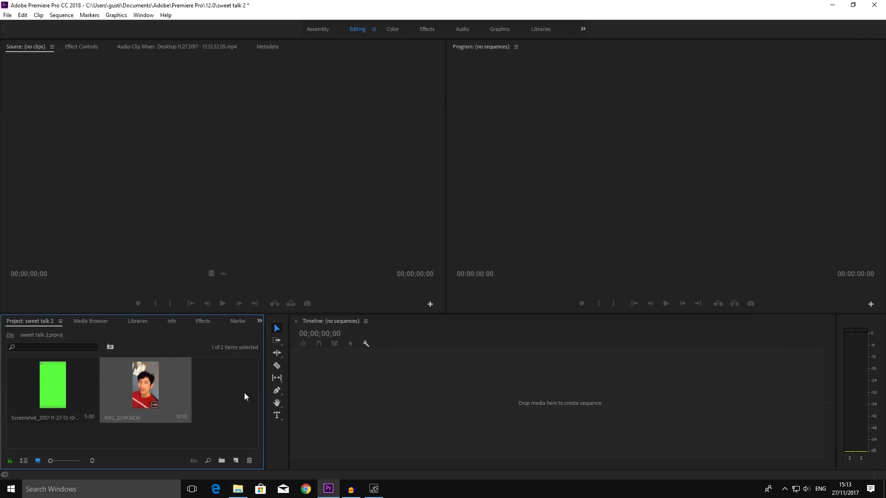
- Create a sequence from the green screenshot and move its clip from V1 up to V2
left_click(221, 392)
left_click(56, 392)
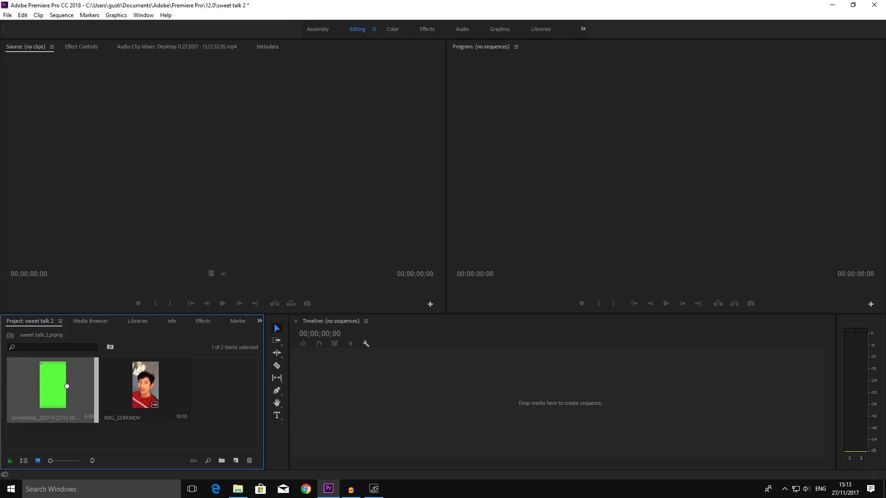
left_click_drag(45, 386, 330, 394)
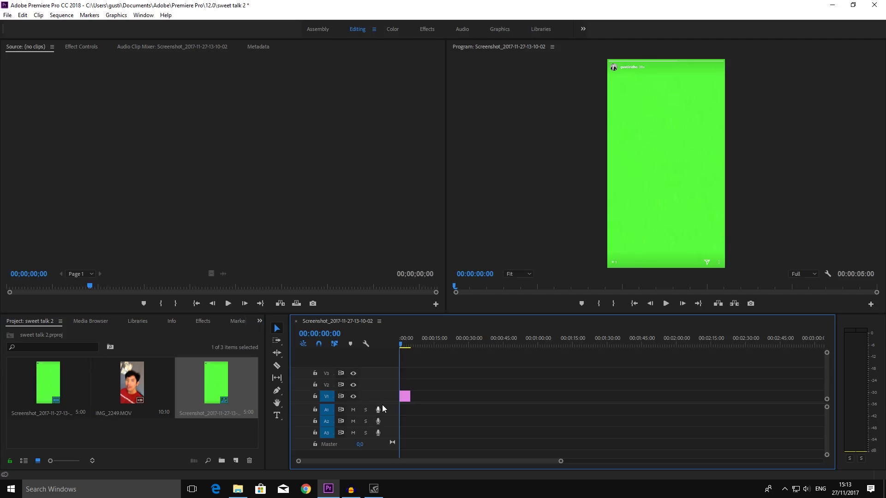
left_click(405, 398)
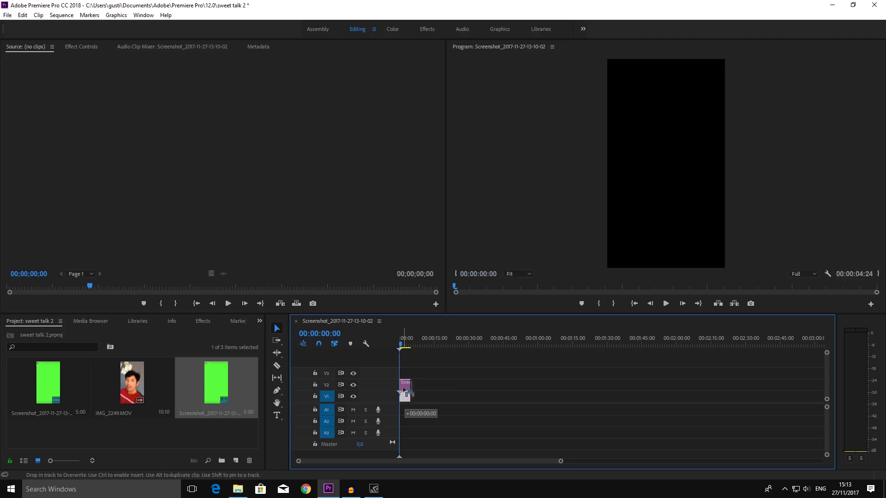
left_click_drag(405, 397, 405, 385)
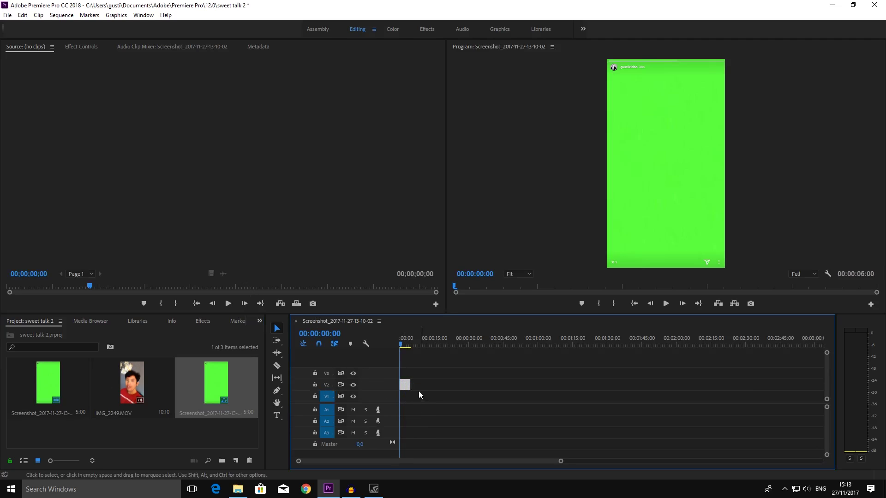
- Search 'ultra' in the Effects panel and apply Ultra Key to the screenshot clip on V2
left_click(259, 322)
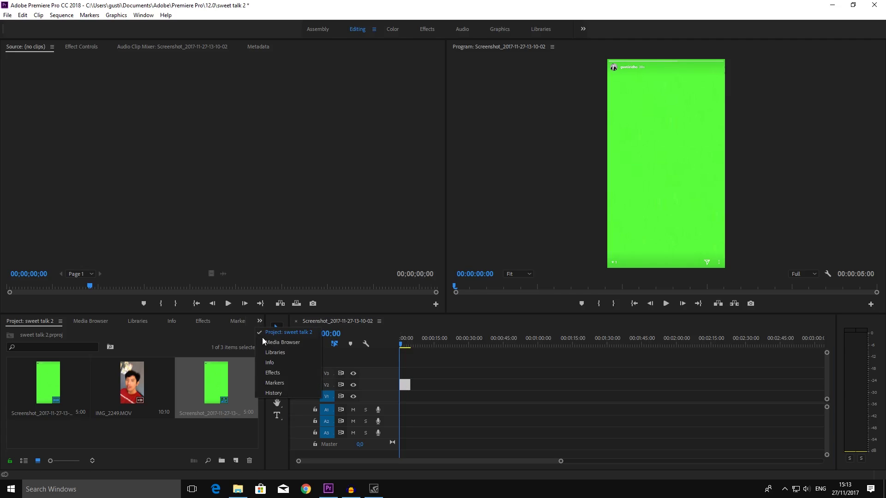
left_click(278, 373)
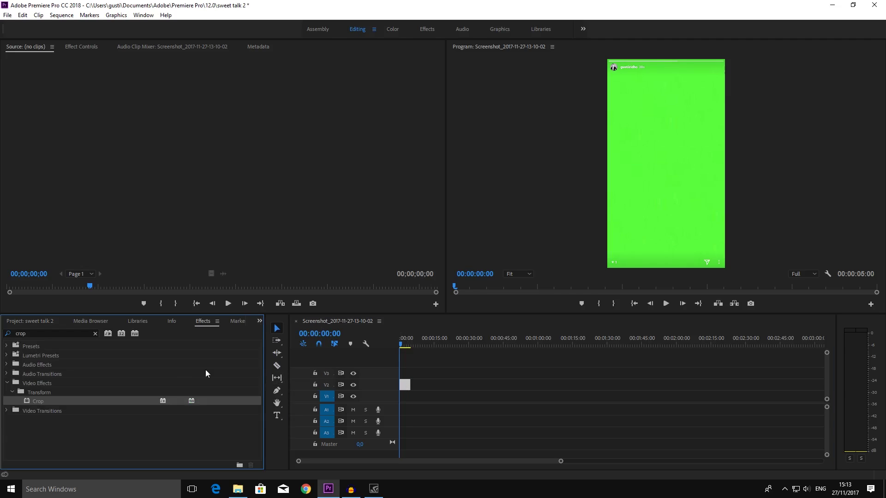
left_click(94, 334)
left_click(36, 335)
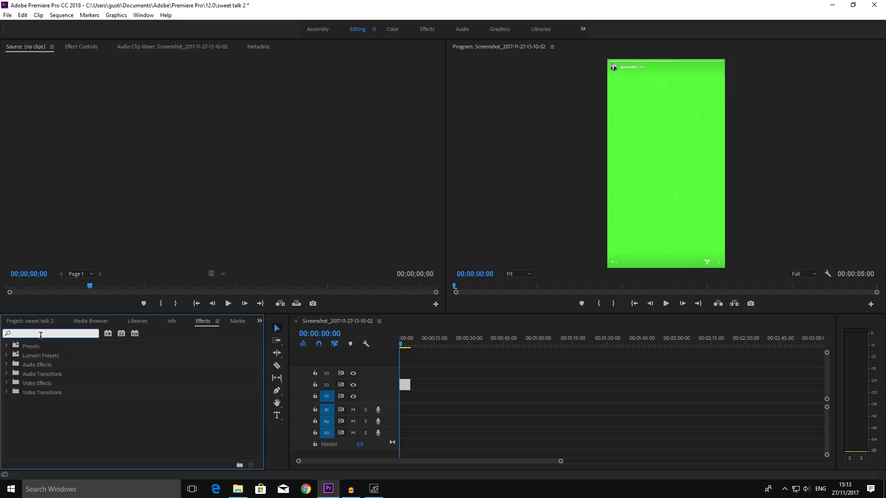
type("ul")
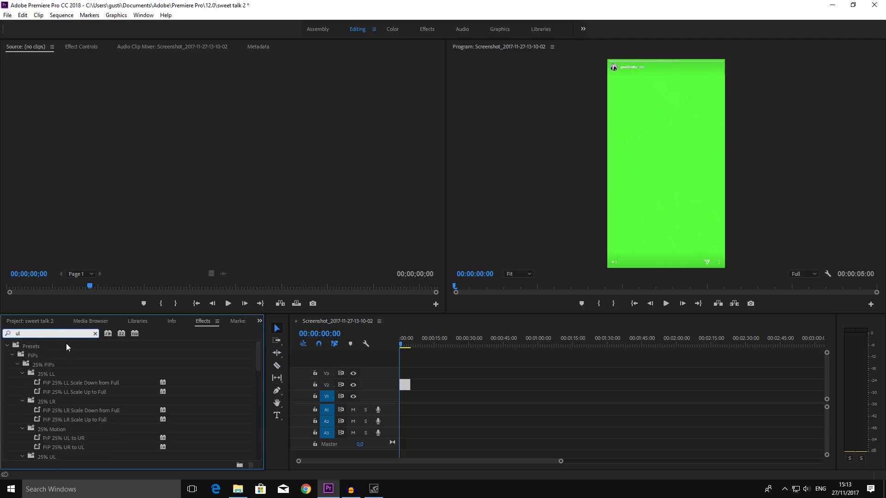
type("tra")
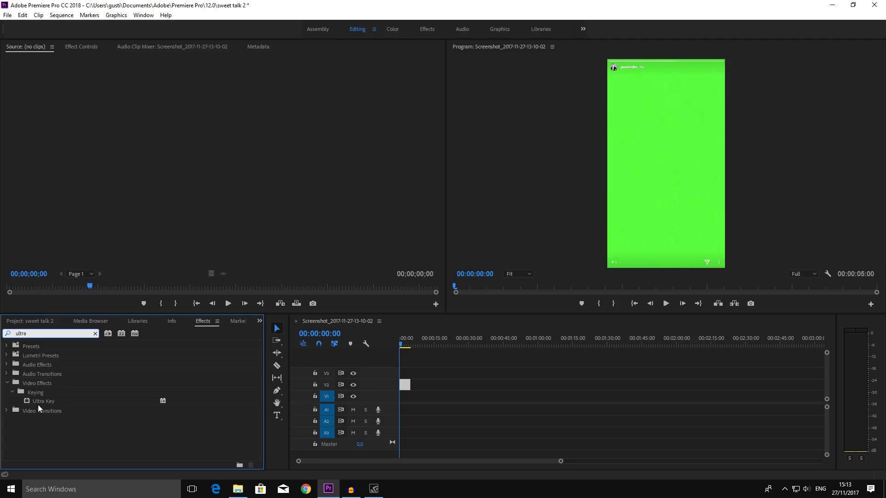
left_click_drag(43, 403, 406, 390)
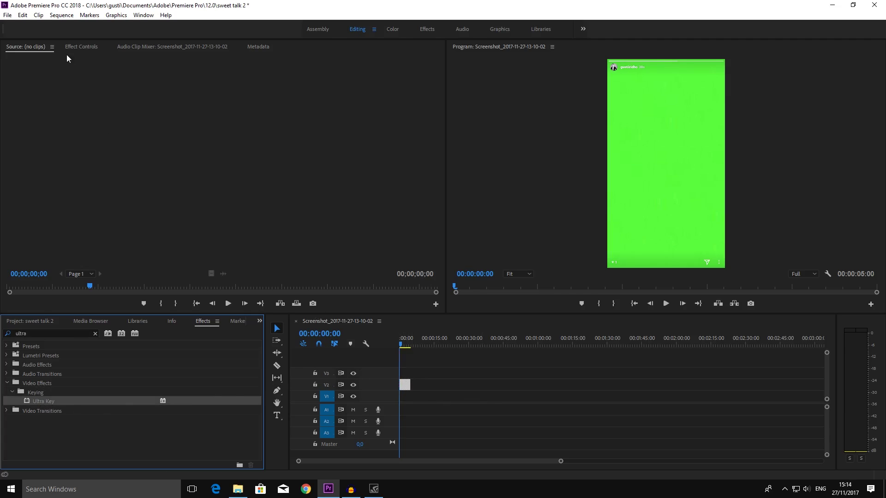
- Set Ultra Key's Key Color to the screenshot's green with the eyedropper
left_click(76, 47)
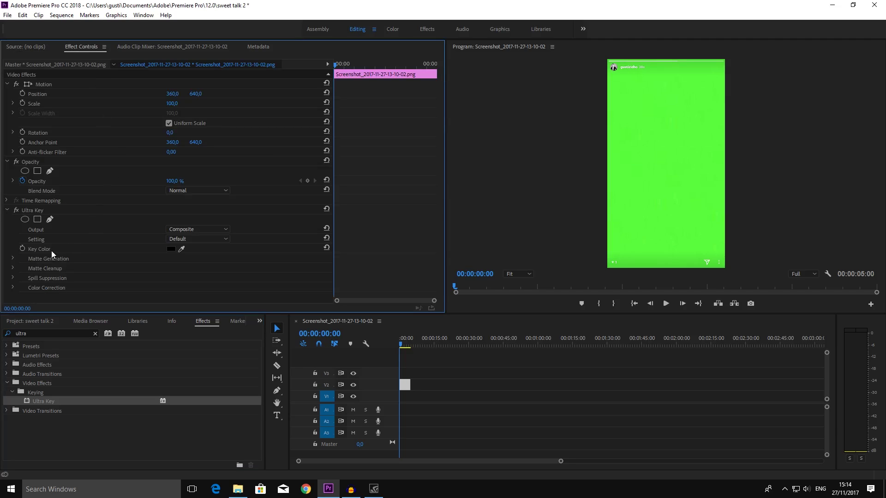
left_click(183, 249)
left_click(663, 139)
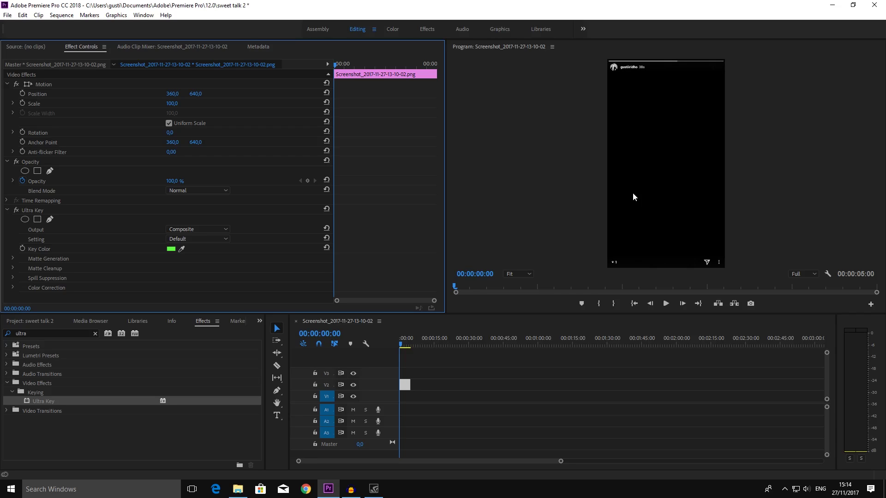
- Put IMG_2249 on V1, extend the screenshot to its end, and preview from 00:00:04:20
left_click(260, 321)
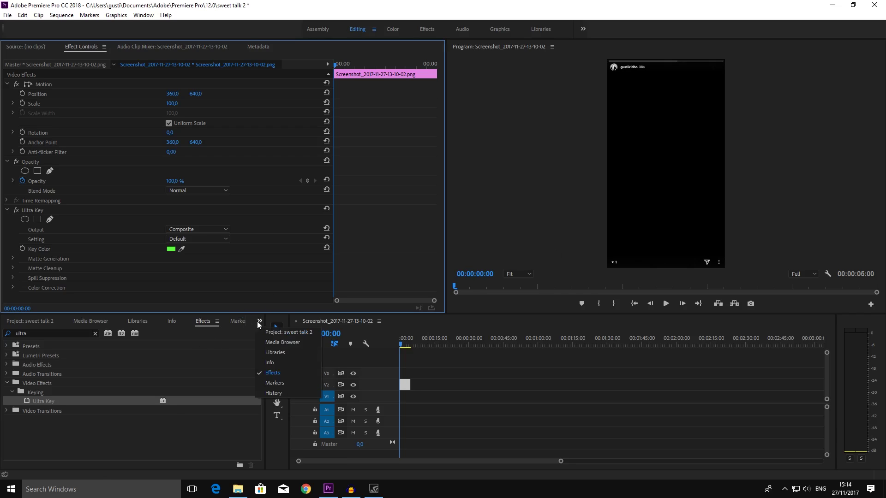
left_click(289, 333)
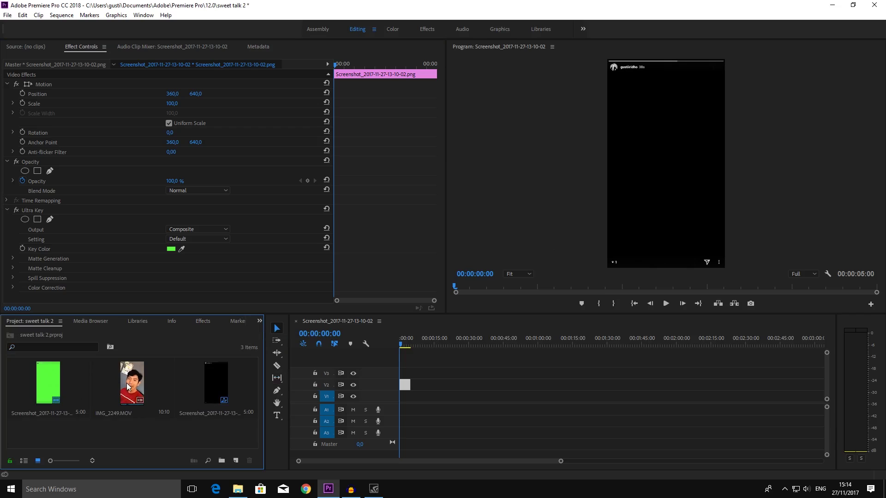
mouse_move(128, 387)
left_mouse_down()
mouse_move(410, 407)
mouse_move(402, 408)
left_mouse_up()
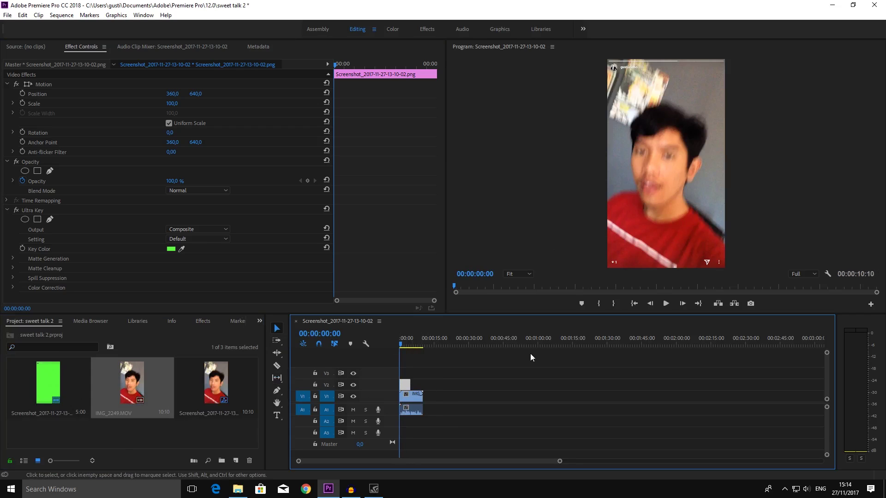
left_click_drag(412, 382, 423, 382)
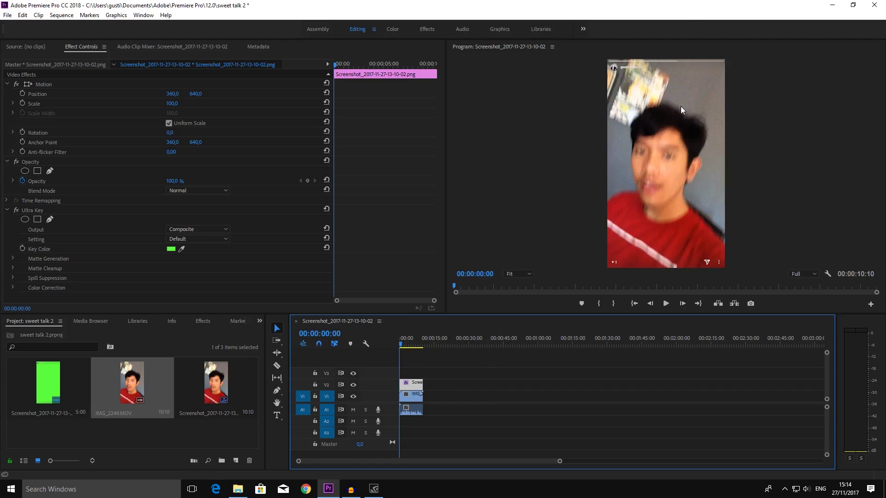
left_click(408, 349)
key("space")
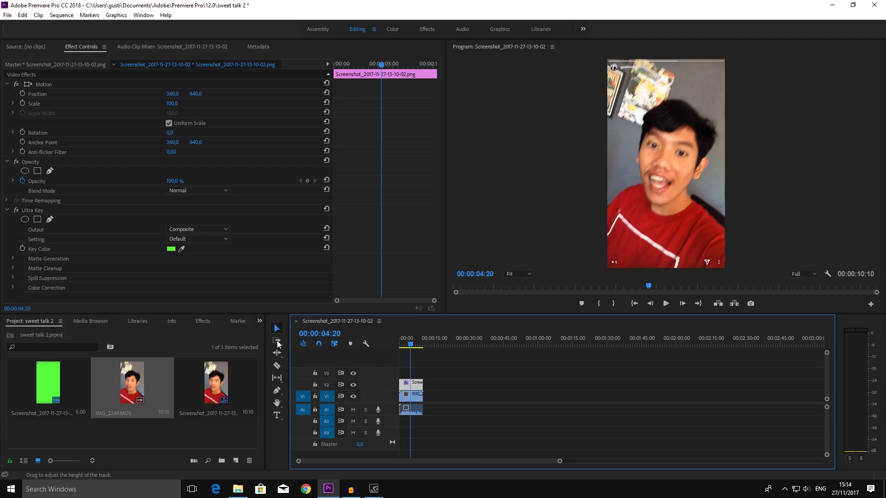
- Apply a Crop effect to the keyed screenshot clip with Top set to 2%
left_click(258, 322)
left_click(268, 373)
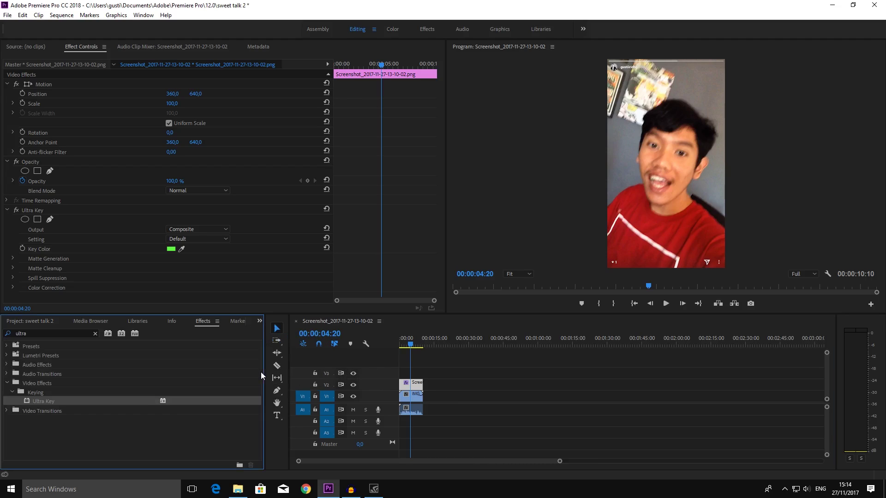
left_click(95, 333)
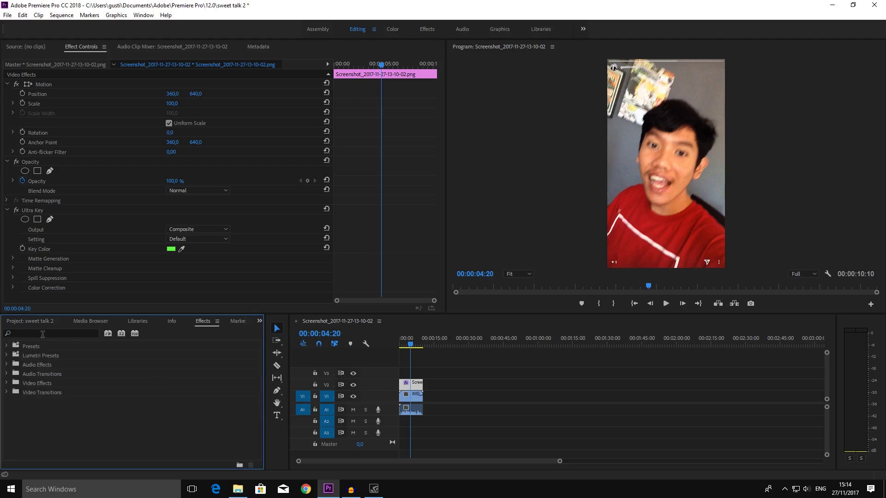
left_click(42, 334)
type("crop")
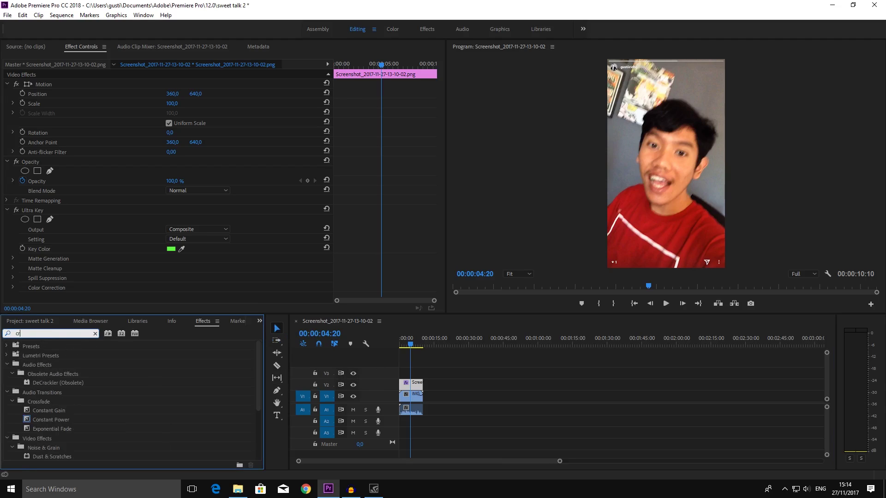
left_click_drag(32, 401, 417, 384)
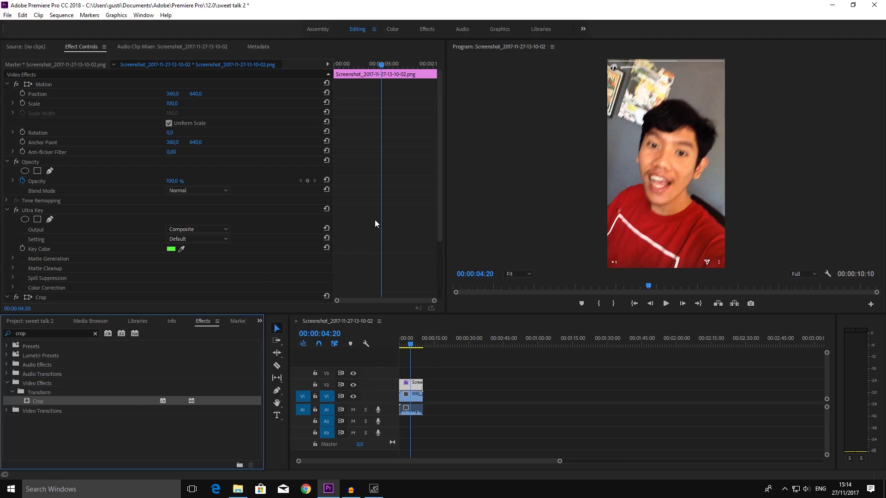
scroll(375, 222, "down", 3)
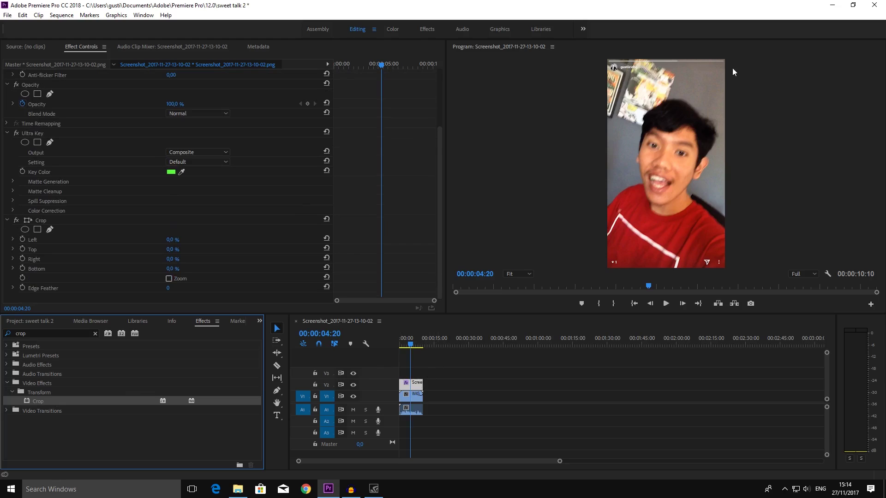
left_click(169, 253)
left_click_drag(171, 254, 172, 254)
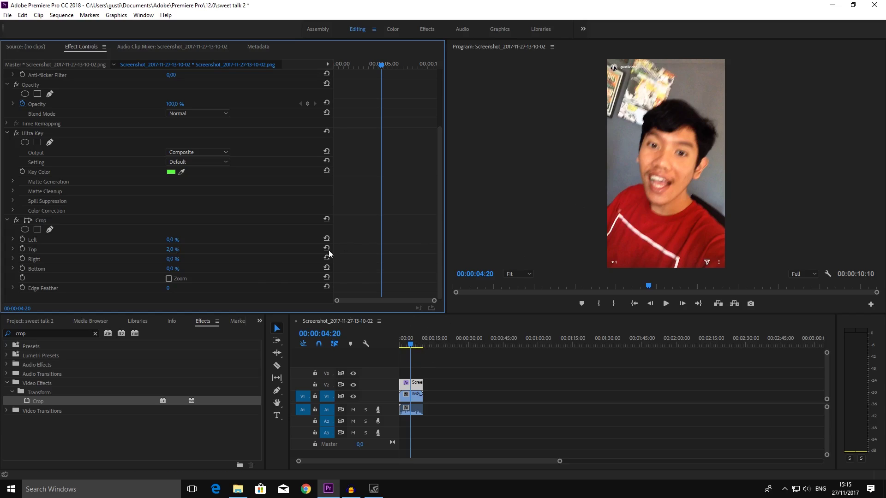
- Return to the Project bin and move the playhead back to 00:00:00:15
left_click(260, 321)
left_click(268, 332)
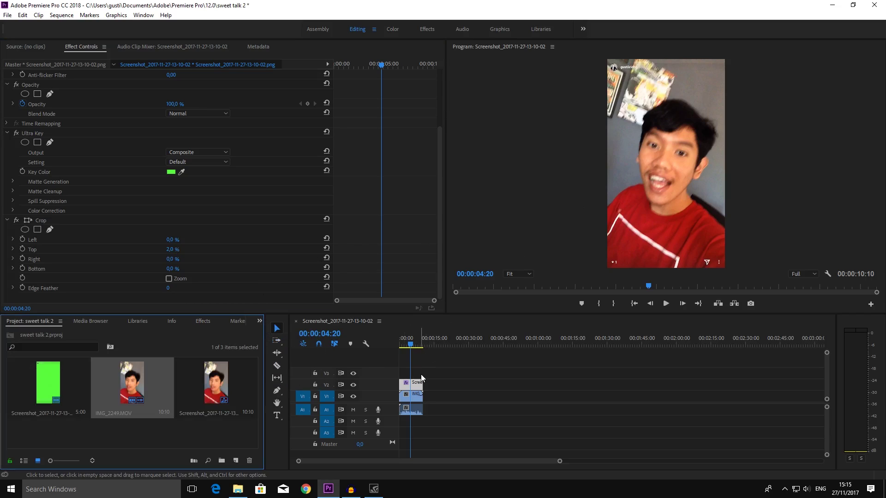
left_click_drag(412, 351, 401, 346)
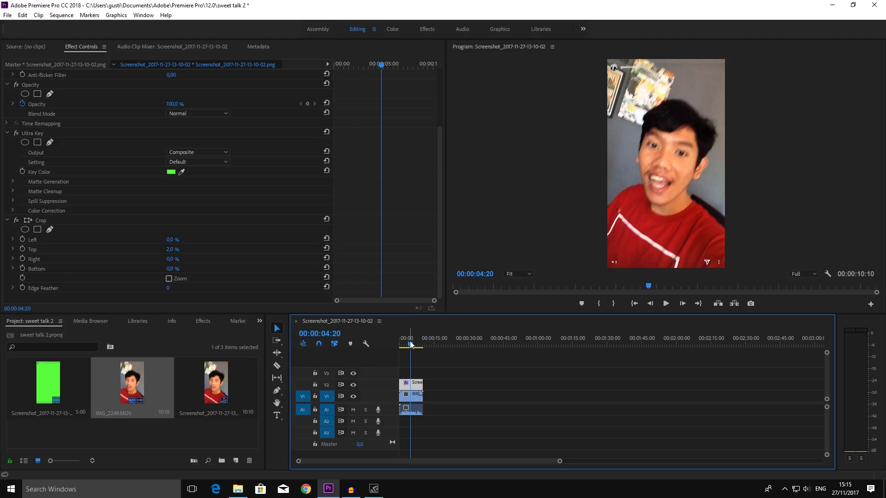
- Create a 720×1280 Legacy Title named Title 01 with a 60 fps timebase
left_click(7, 15)
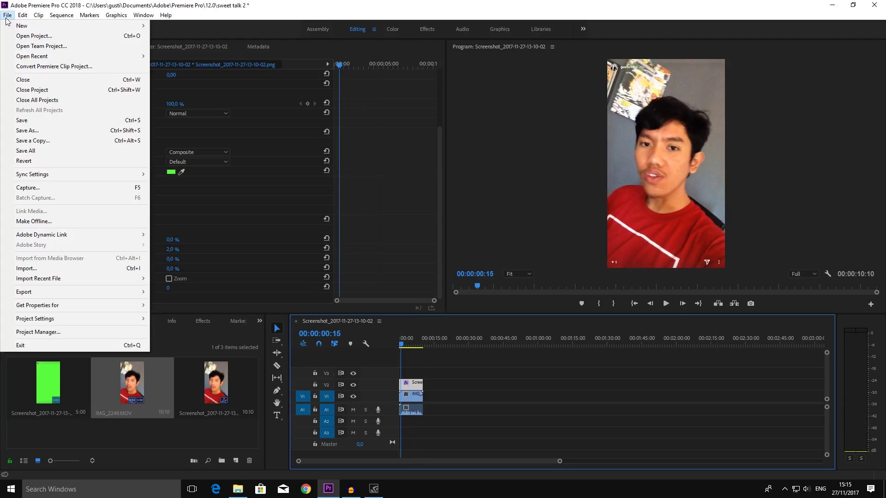
mouse_move(13, 26)
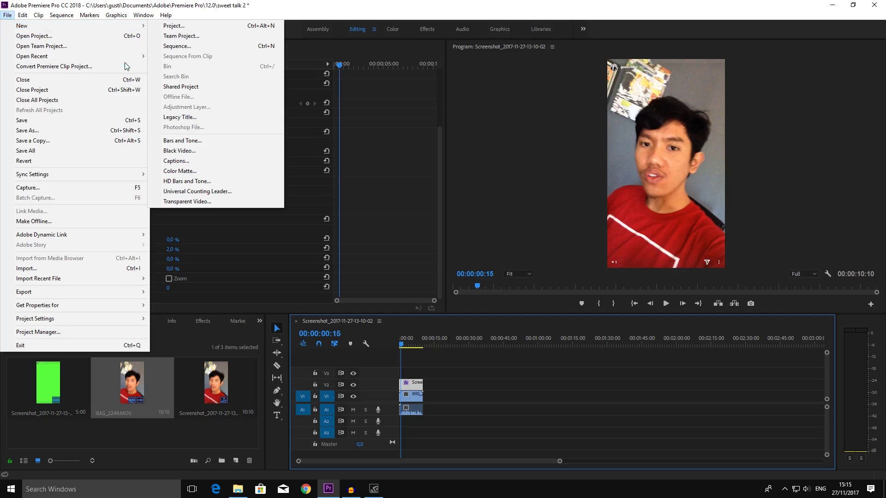
left_click(186, 118)
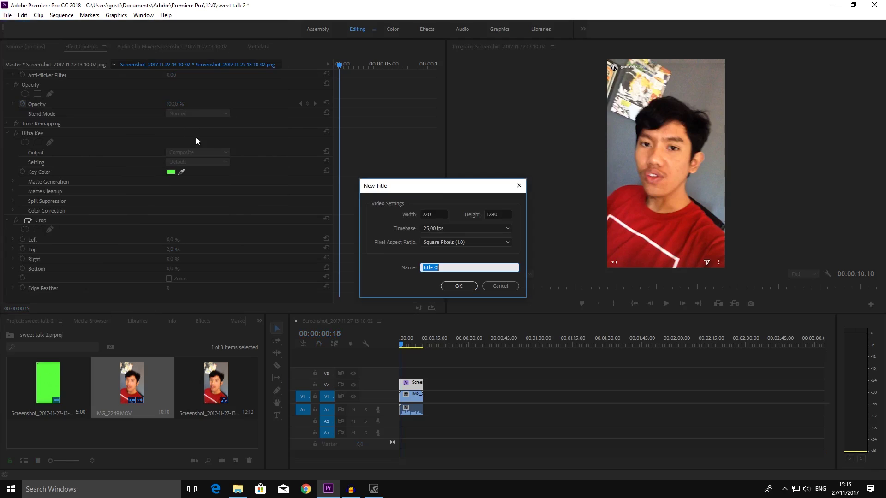
left_click(450, 229)
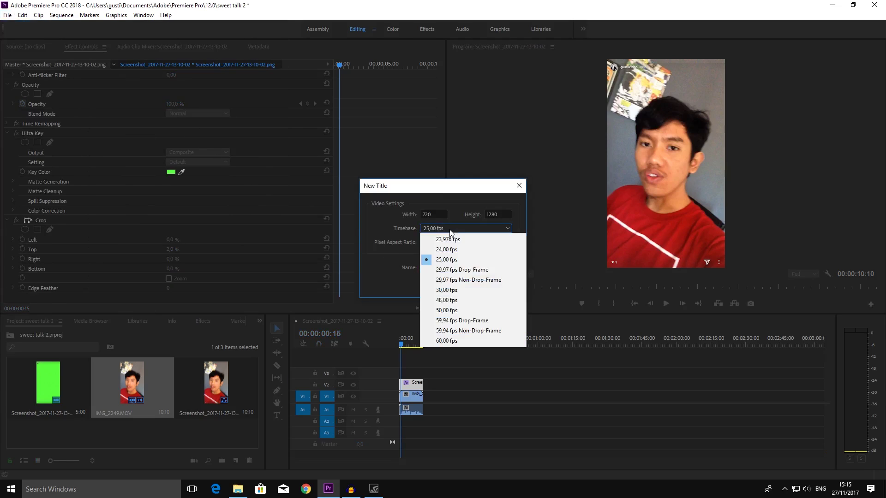
left_click(449, 341)
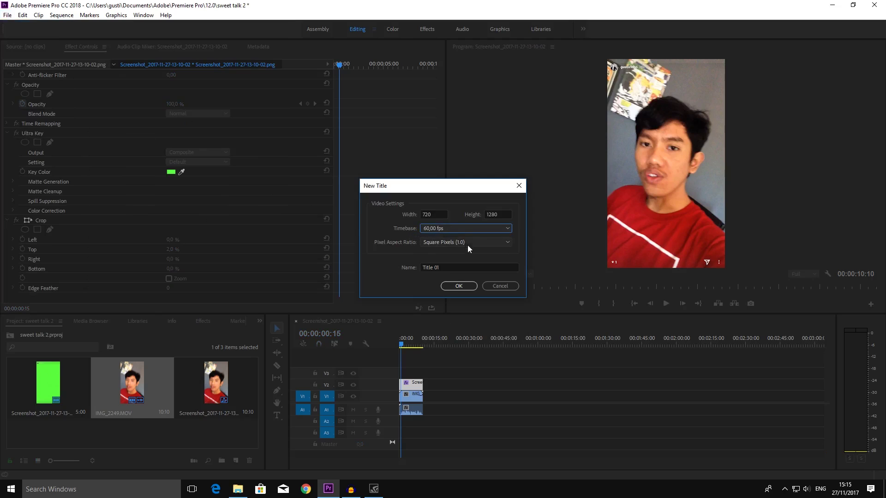
left_click(458, 287)
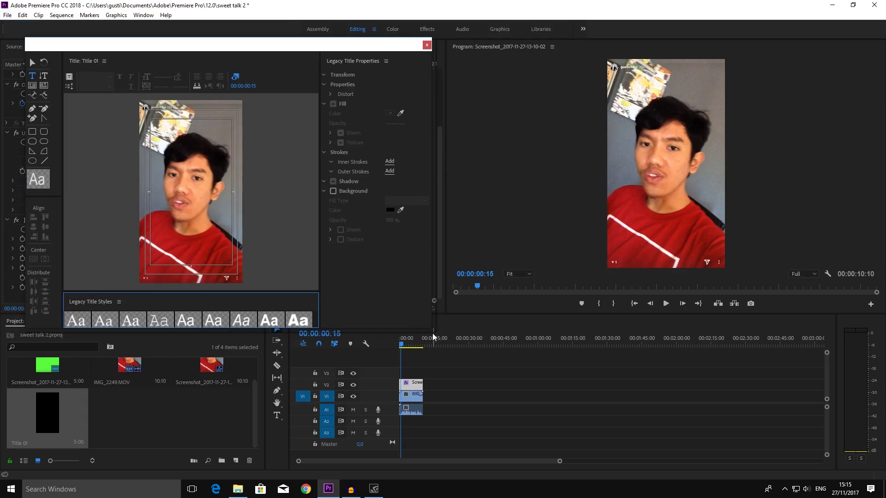
- Draw a white horizontal line across the top of Title 01, then place the title on V3
mouse_move(432, 329)
left_mouse_down()
mouse_move(731, 420)
mouse_move(805, 478)
left_mouse_up()
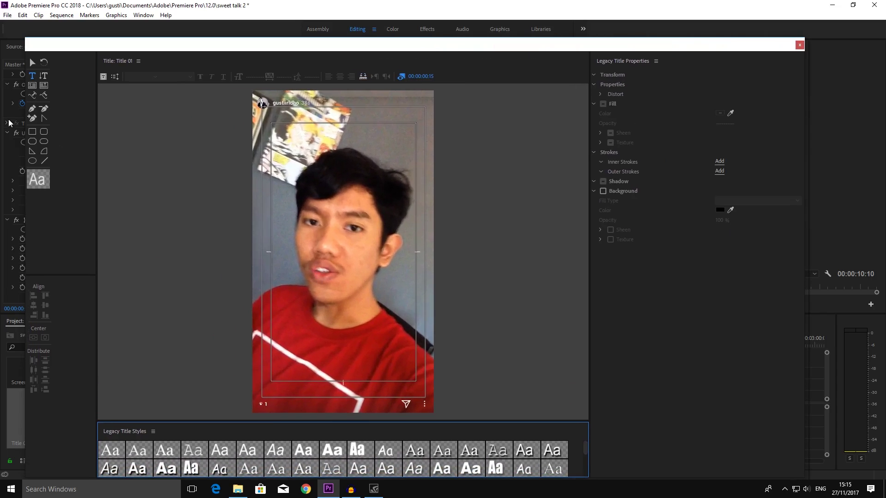
left_click(44, 165)
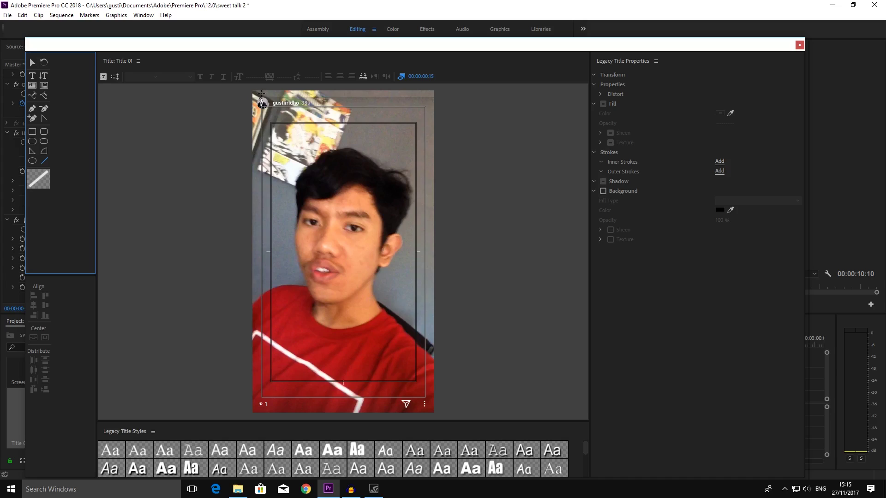
left_click_drag(261, 93, 424, 94)
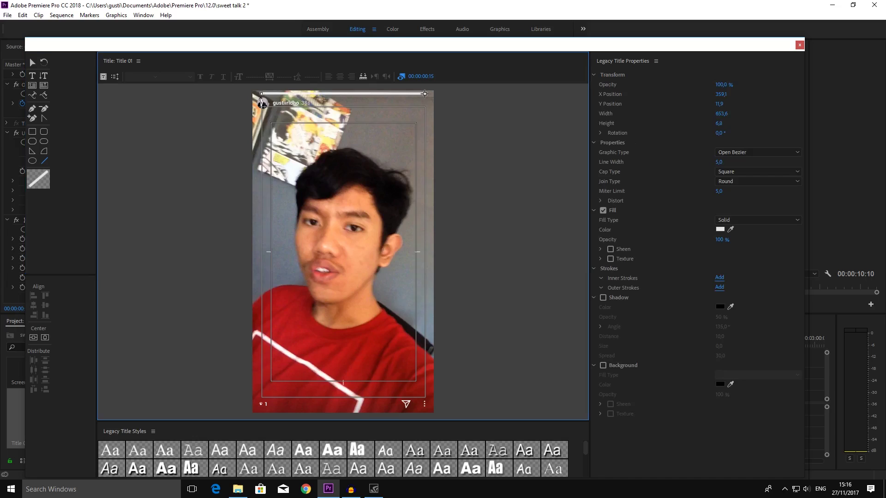
key("Down")
key("Down")
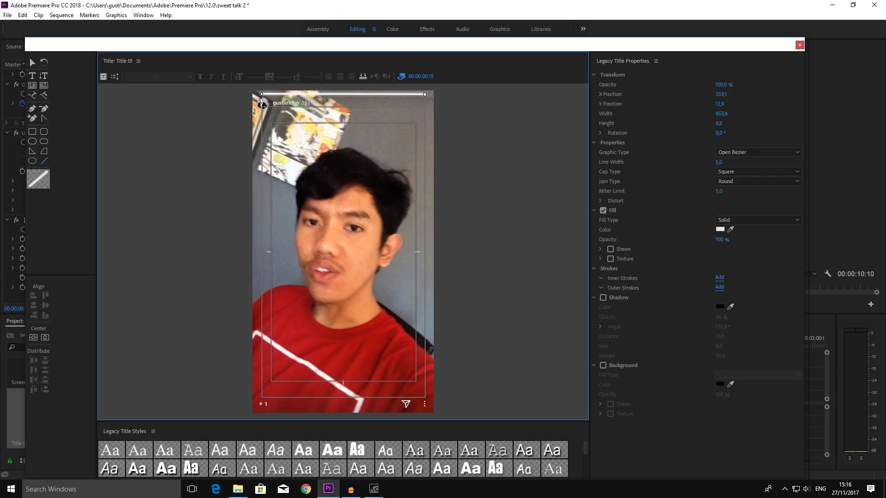
key("Down")
key("Right")
left_click(800, 46)
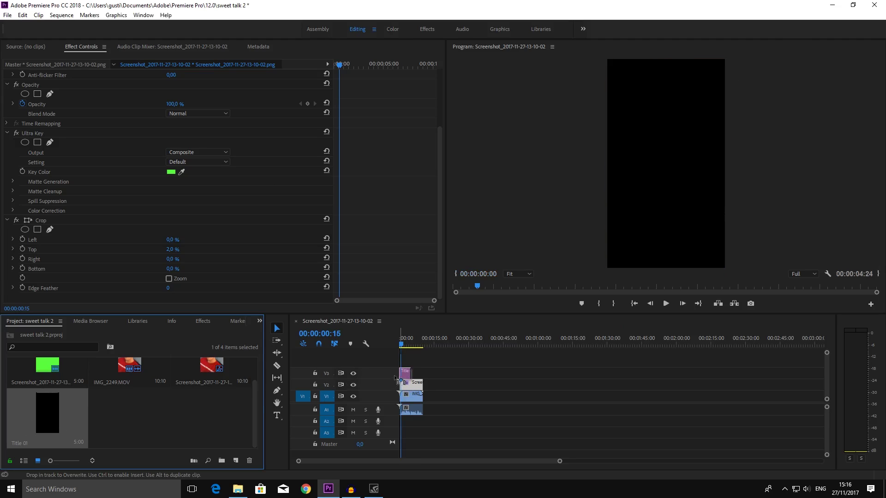
left_click_drag(47, 421, 402, 373)
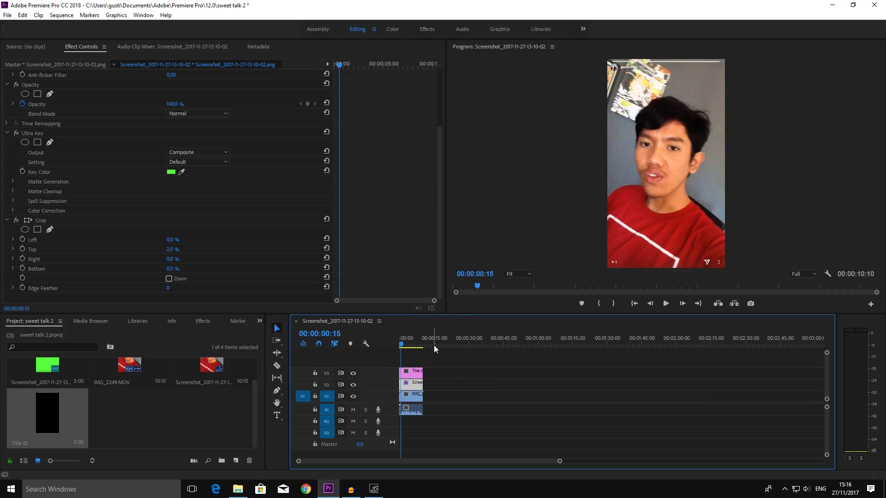
- Apply Crop to the Title 01 clip and set Right to 100% so the line disappears
left_click(420, 372)
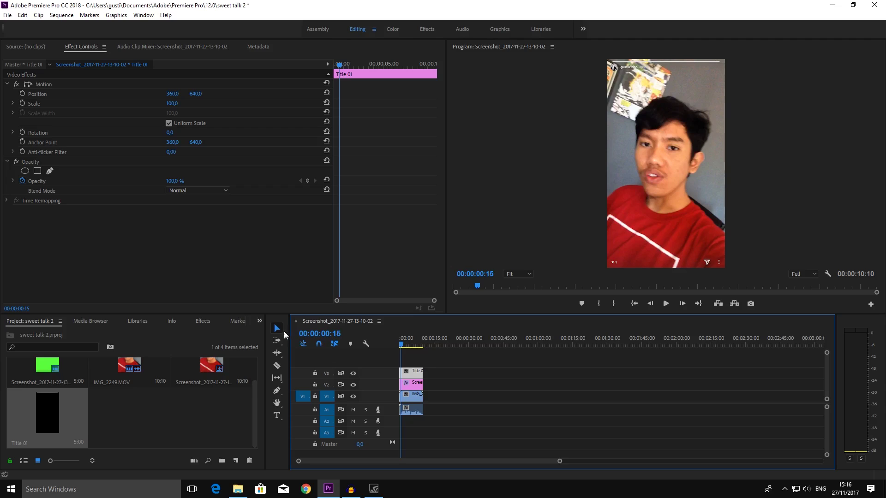
left_click(259, 321)
left_click(265, 370)
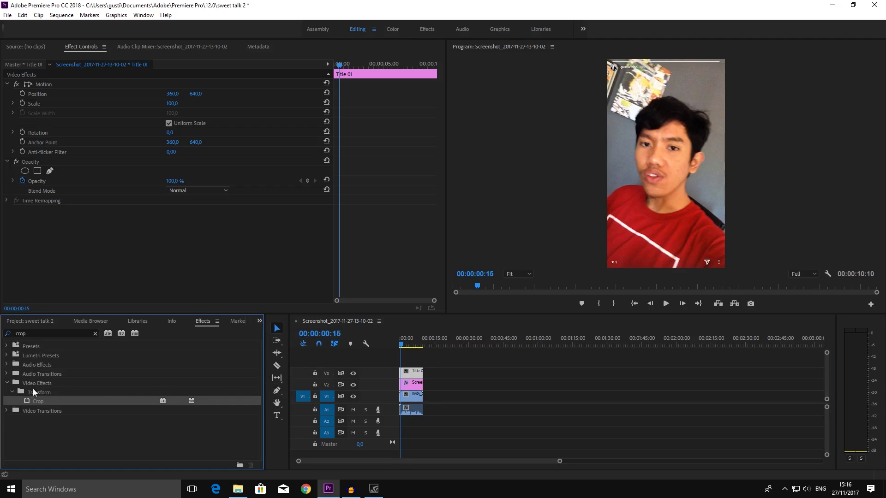
left_click_drag(38, 401, 411, 372)
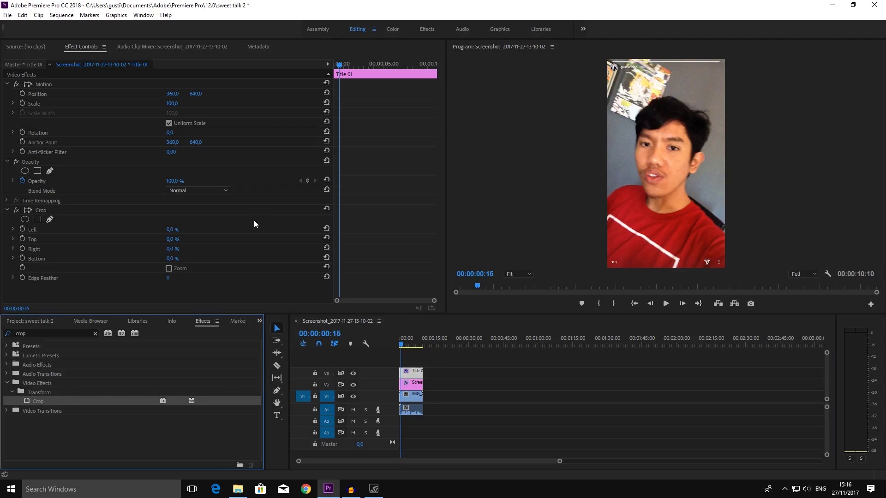
left_click_drag(173, 253, 225, 251)
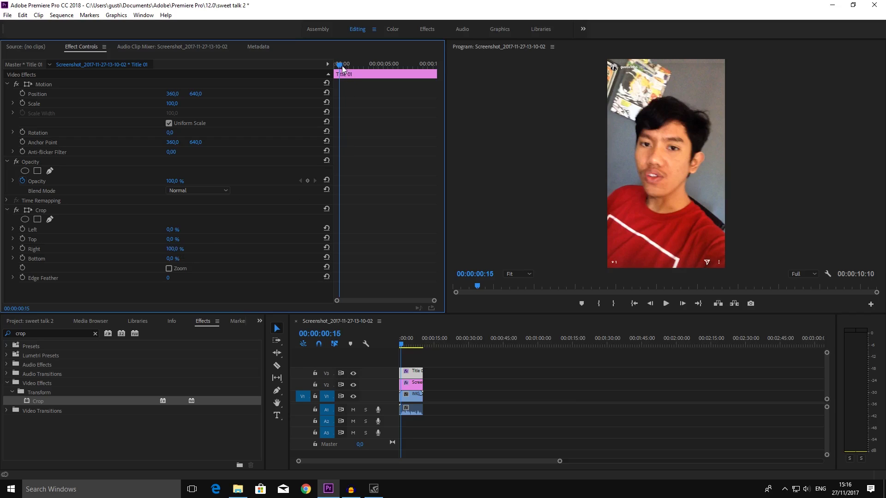
left_click_drag(342, 69, 308, 64)
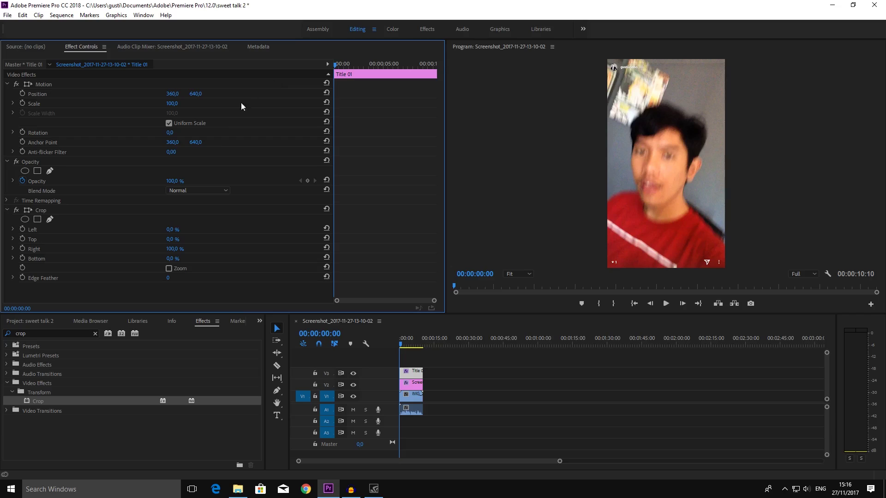
- Keyframe Crop Right from 100% at the start to 0% at the clip end, then play it back
left_click(23, 251)
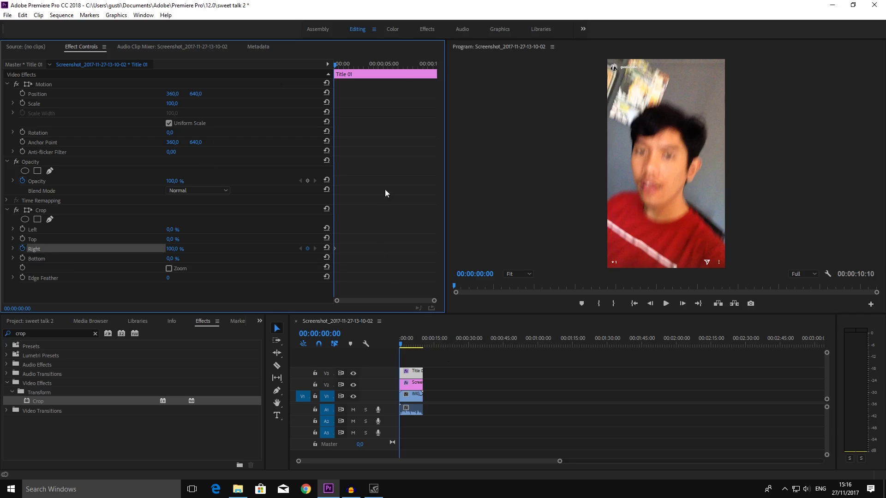
left_click(354, 65)
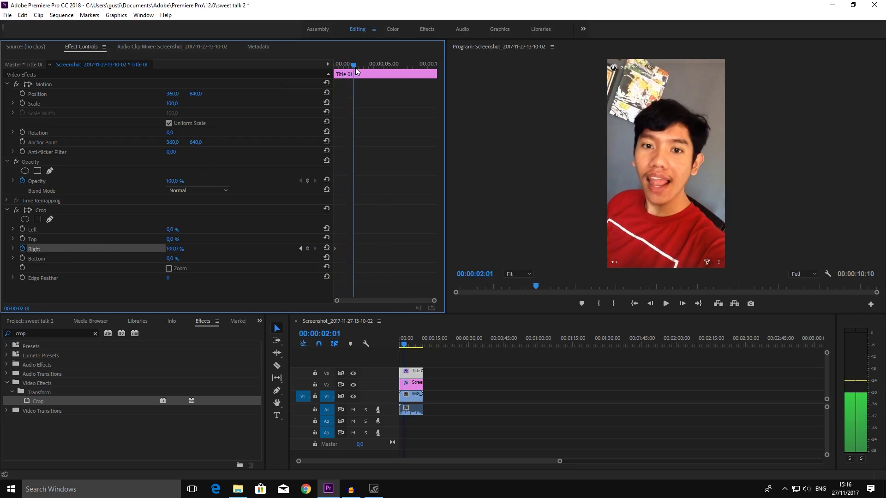
left_click_drag(355, 69, 441, 72)
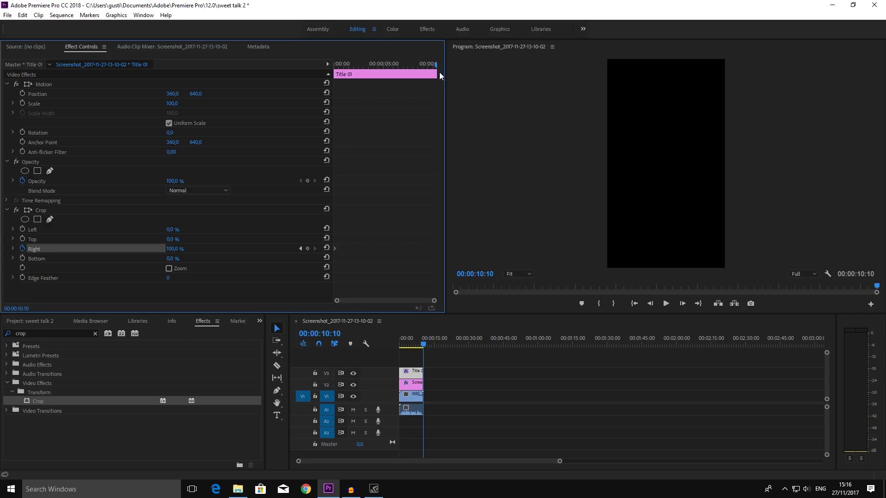
left_click(326, 248)
left_click_drag(422, 344, 400, 344)
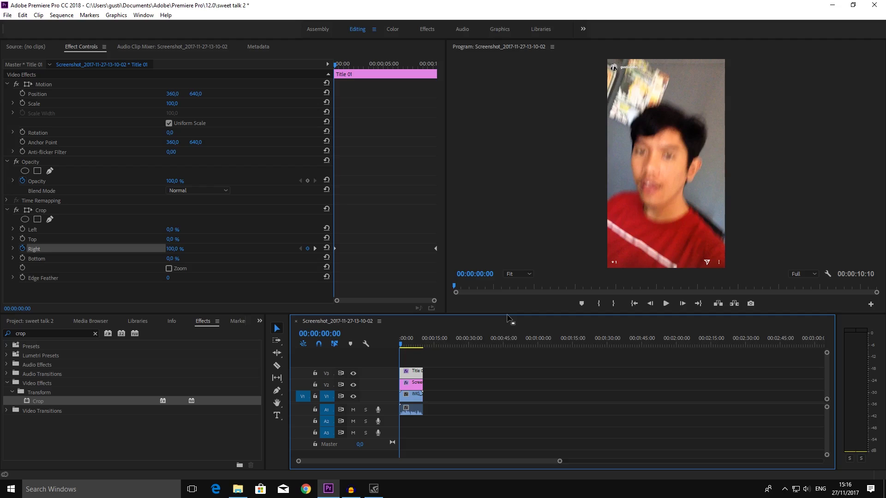
left_click_drag(508, 316, 500, 393)
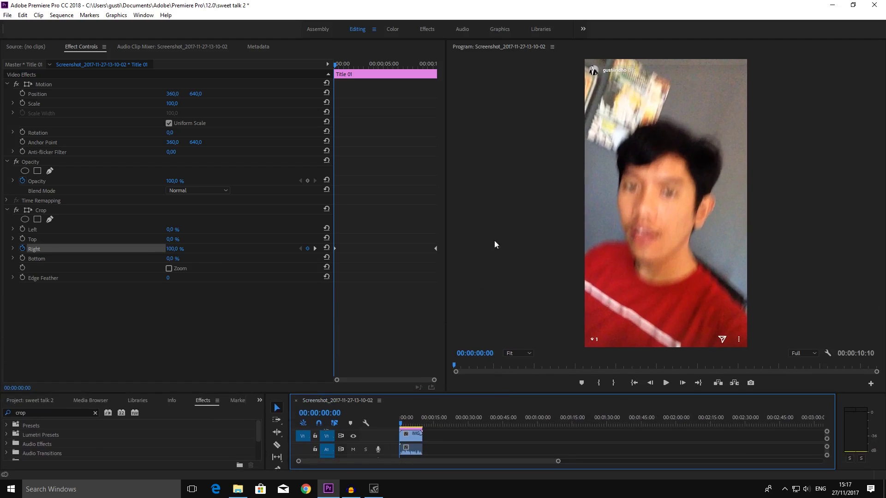
key("space")
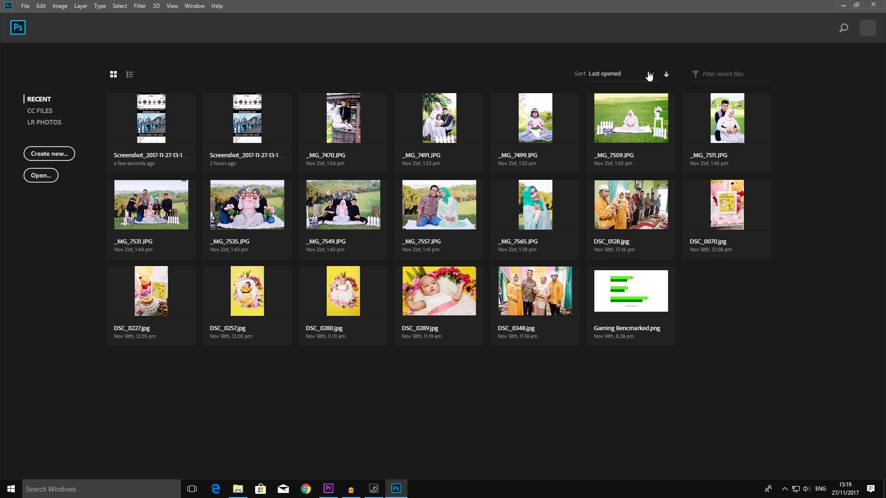
left_click(239, 490)
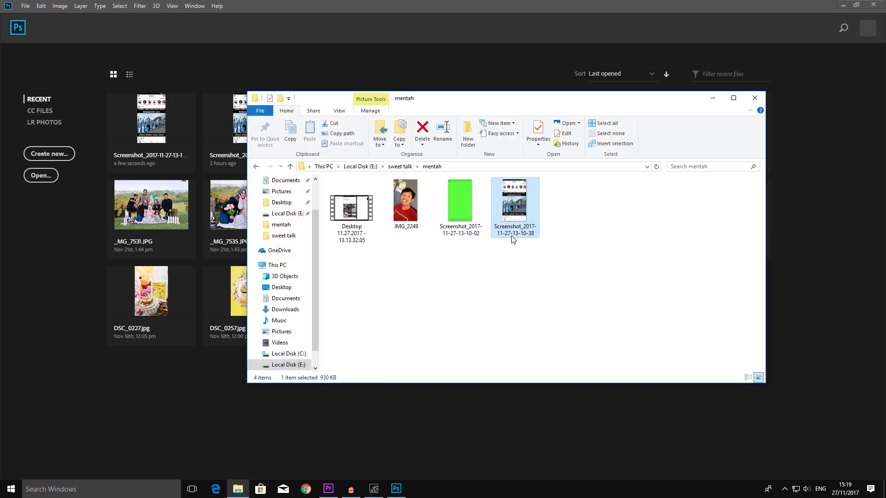
left_click_drag(514, 207, 230, 429)
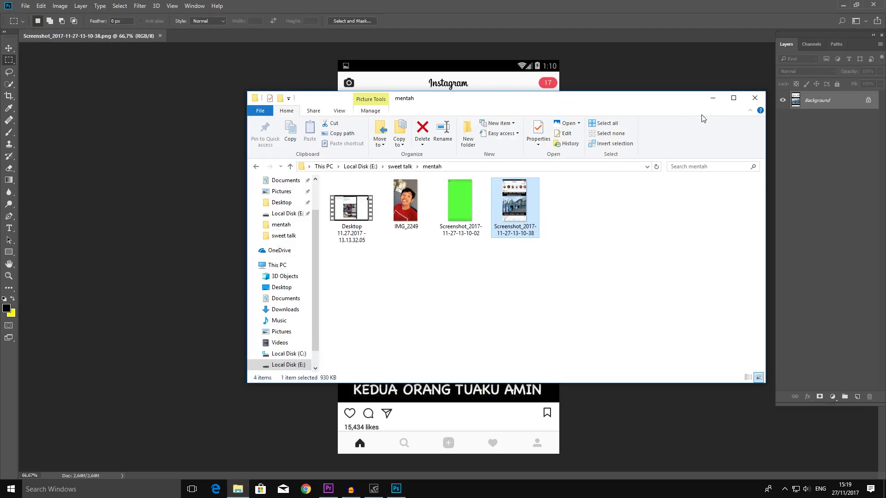
left_click(713, 98)
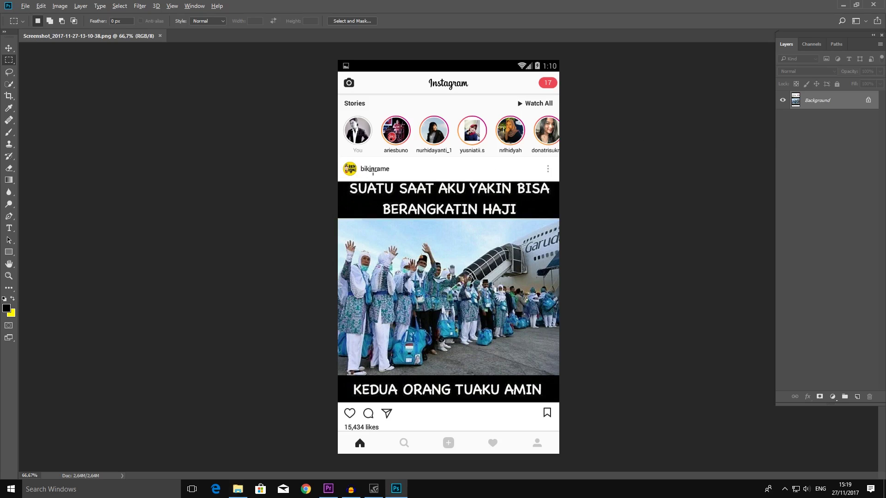
- Zoom into the post header, sample its white, and paint over the account name and avatar
scroll(377, 180, "up", 2)
scroll(377, 180, "up", 1)
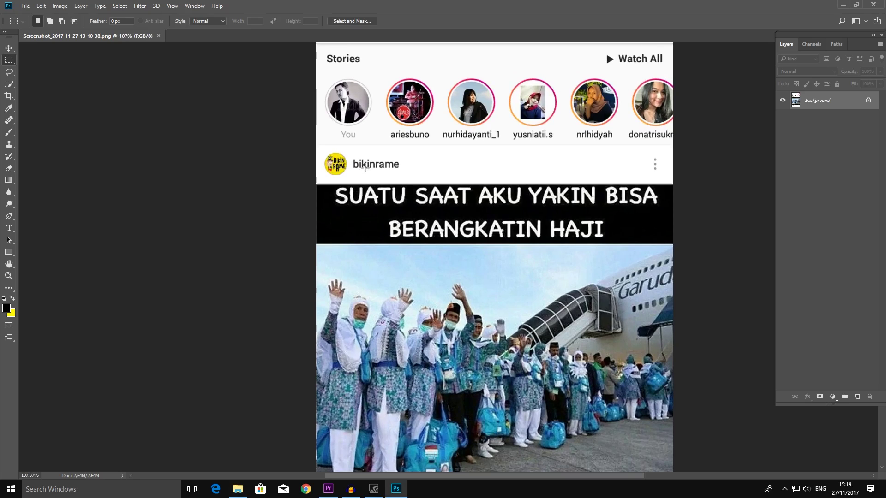
scroll(409, 192, "down", 1)
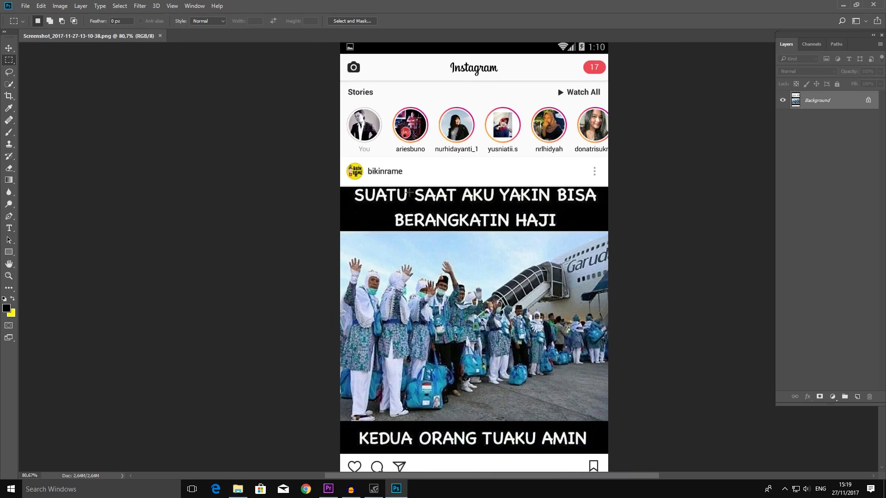
scroll(409, 192, "down", 1)
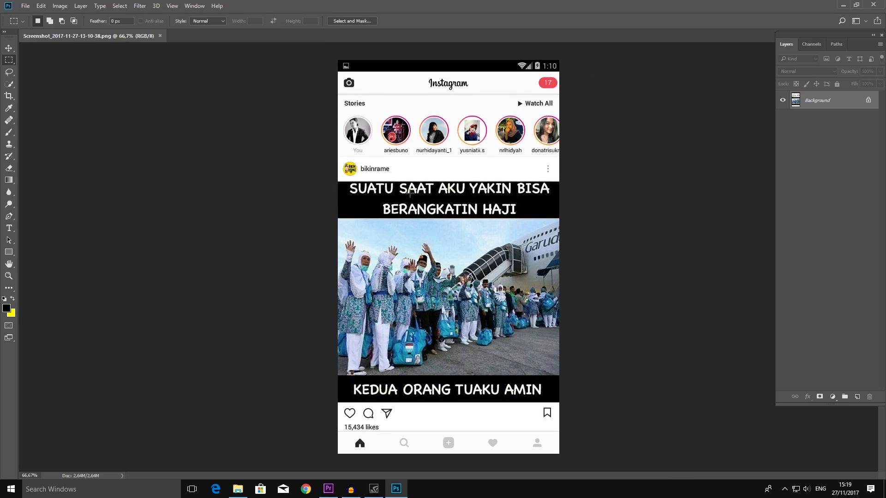
scroll(409, 193, "up", 1)
scroll(409, 192, "up", 1)
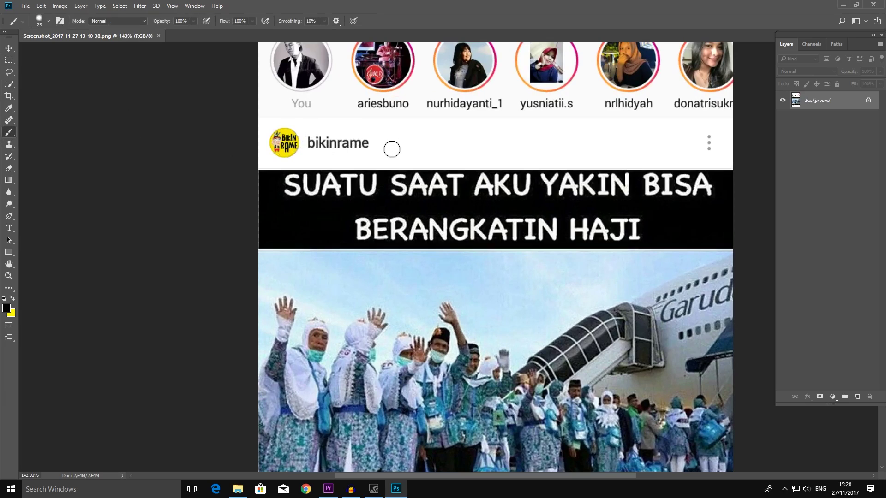
key("alt")
left_click(410, 137, "alt")
mouse_move(367, 134)
left_mouse_down()
mouse_move(280, 145)
mouse_move(449, 146)
left_mouse_up()
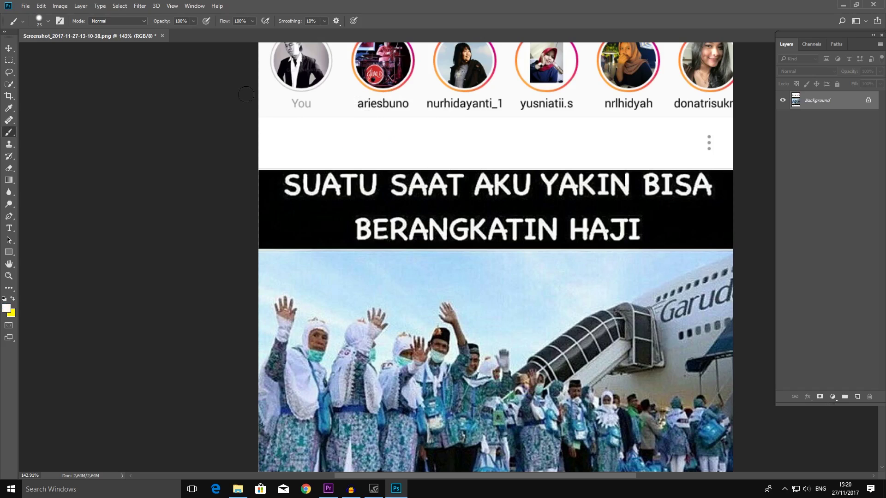
left_click(9, 72)
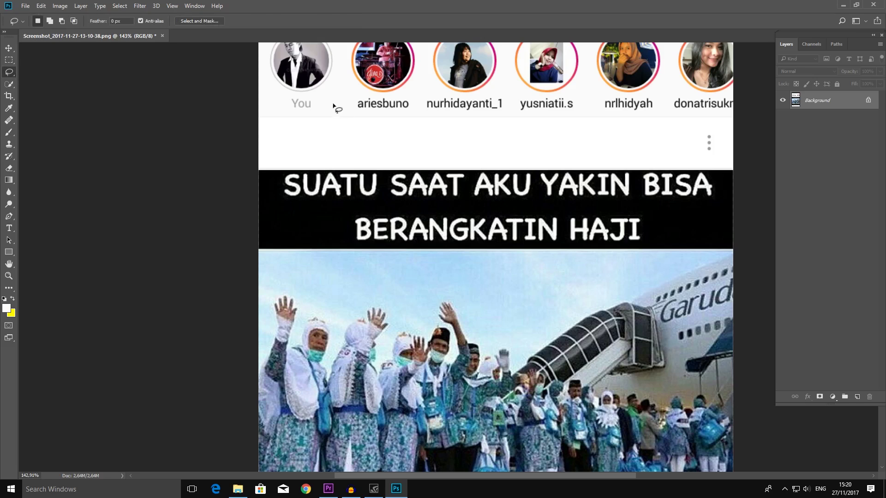
- Lasso the "You" story avatar and copy it onto a new layer
scroll(323, 120, "up", 1)
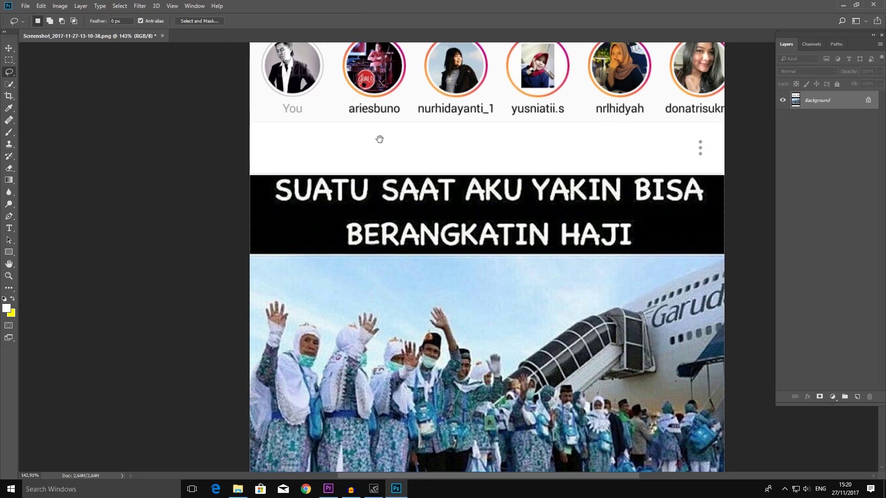
scroll(277, 111, "right", 1)
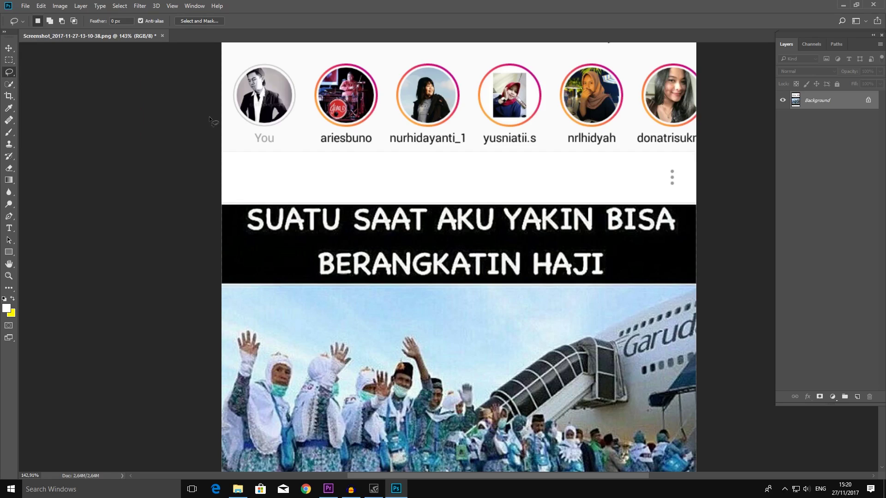
mouse_move(261, 131)
left_mouse_down()
mouse_move(230, 106)
mouse_move(270, 60)
mouse_move(292, 125)
left_mouse_up()
left_click_drag(292, 125, 269, 134)
key("ctrl+j")
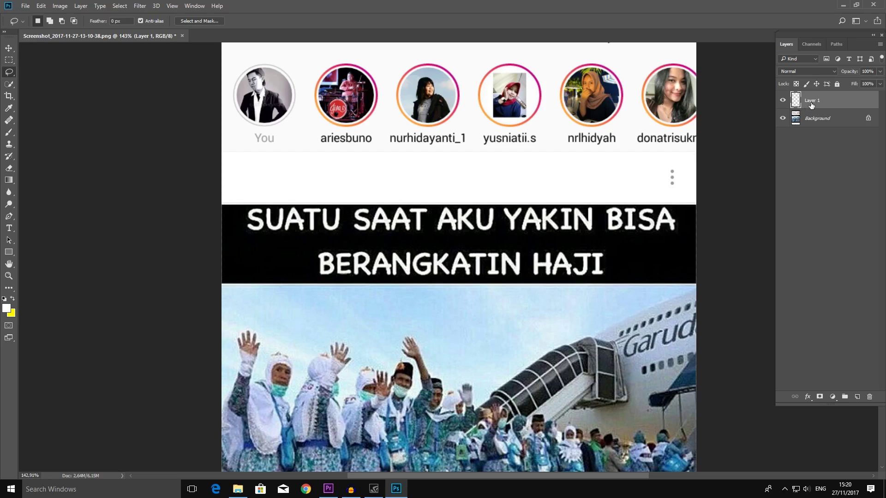
- Move the avatar copy down into the blank post header and scale it proportionally to fit
left_click(9, 48)
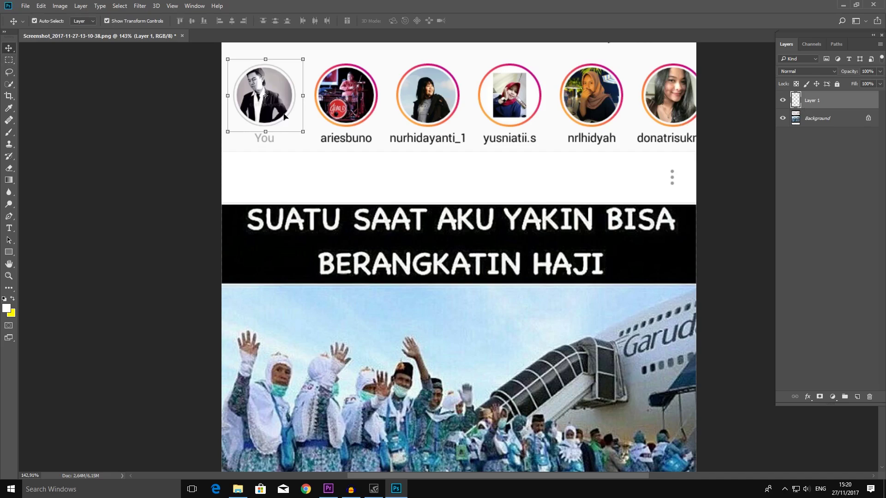
left_click_drag(277, 101, 278, 174)
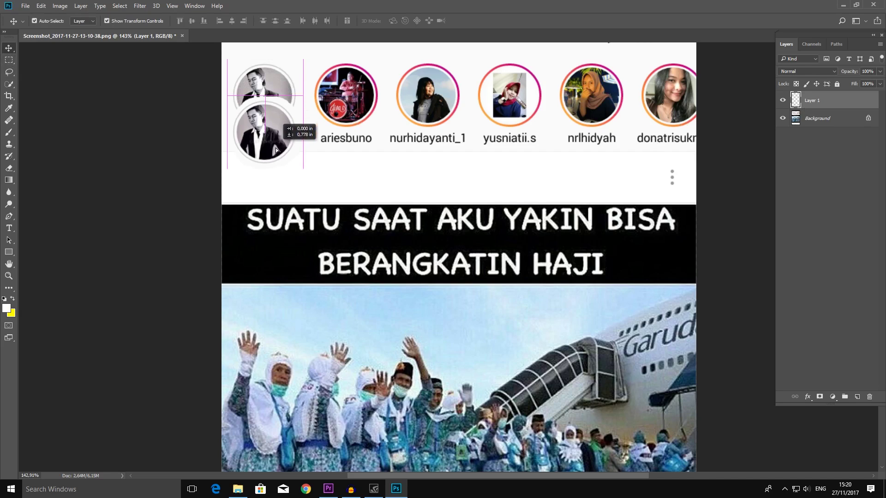
left_click_drag(303, 133, 271, 157)
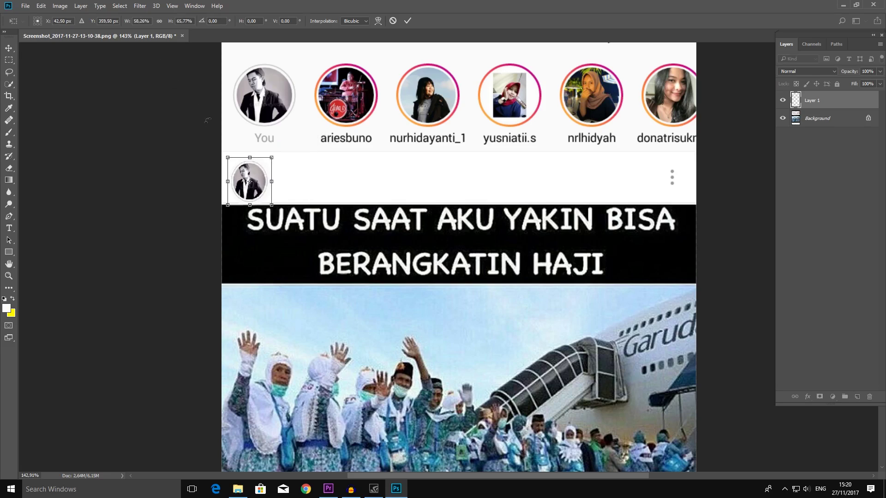
left_click_drag(272, 158, 272, 160)
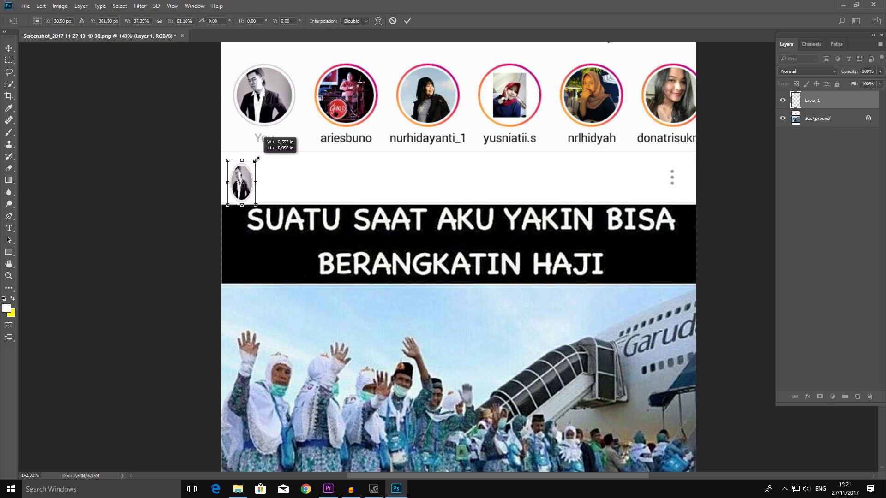
left_click_drag(271, 160, 256, 160)
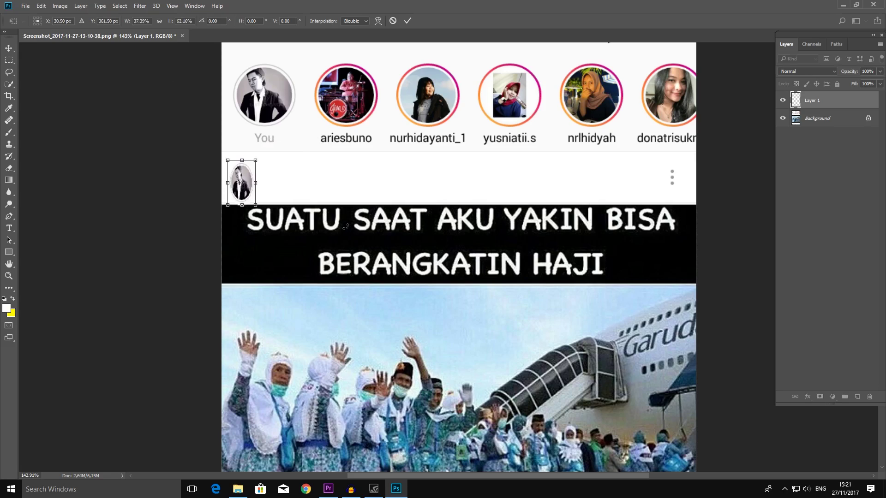
left_click(159, 22)
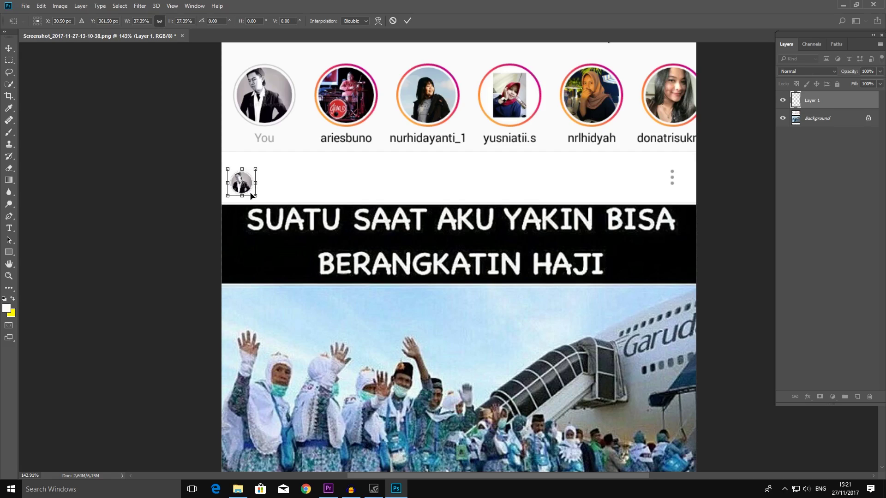
left_click_drag(254, 196, 260, 197)
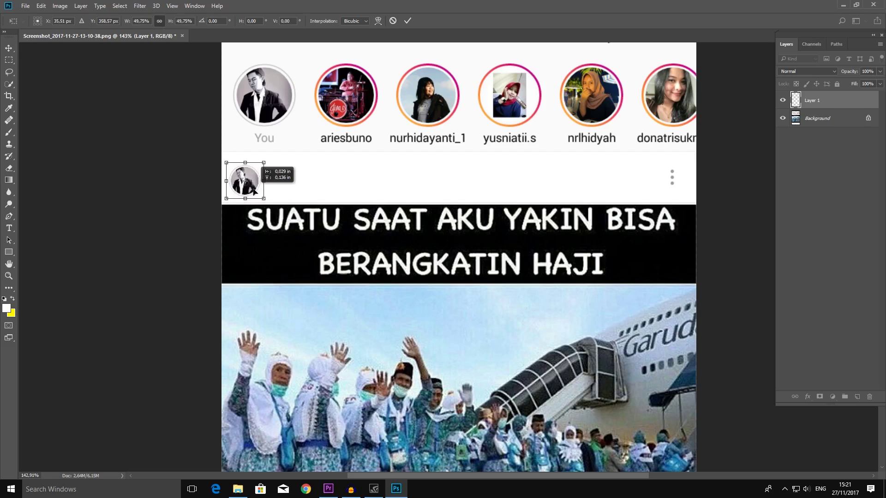
mouse_move(262, 199)
left_mouse_down()
mouse_move(268, 205)
mouse_move(268, 191)
left_mouse_up()
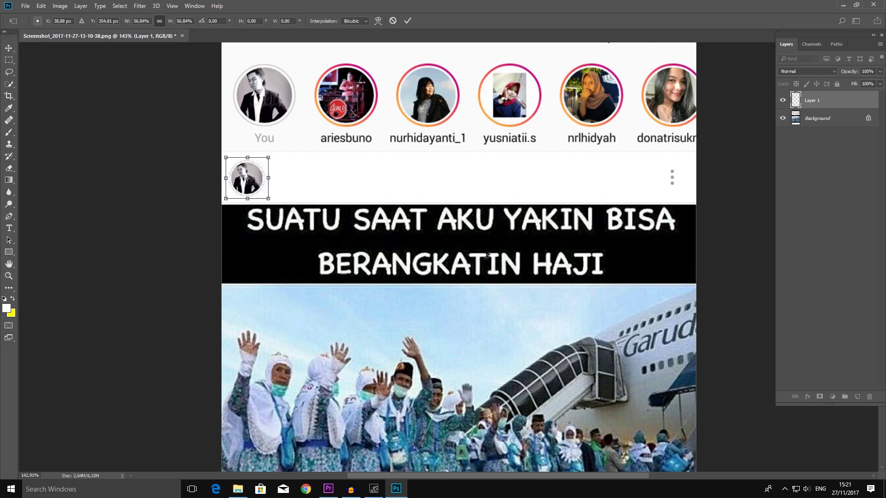
key("Return")
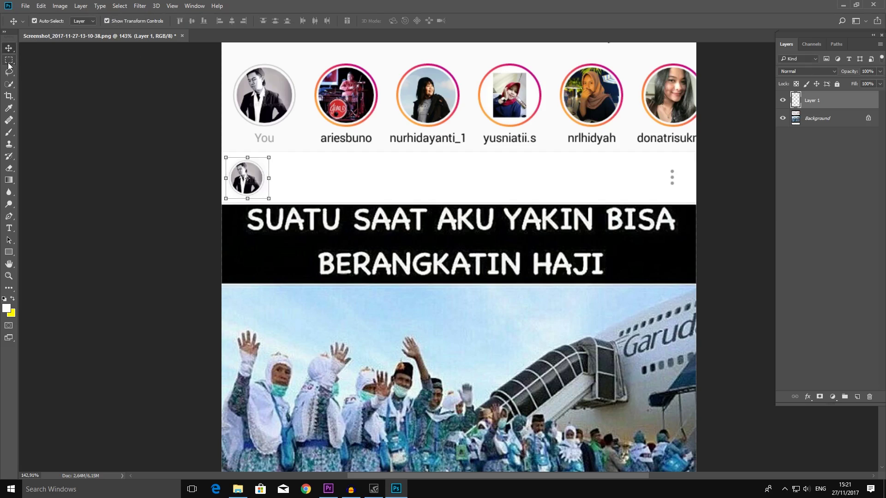
left_click(9, 60)
key("ctrl+minus")
key("ctrl+minus")
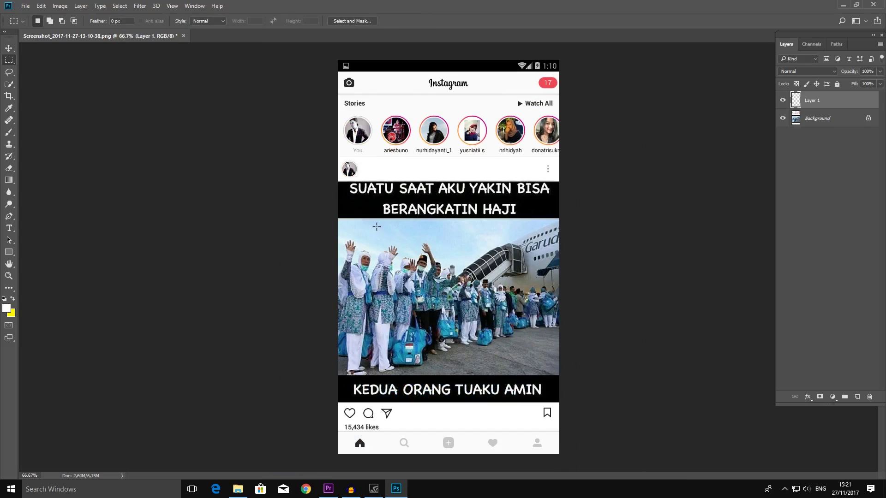
- Add a text layer with the account username beside the new avatar
scroll(377, 227, "up", 3)
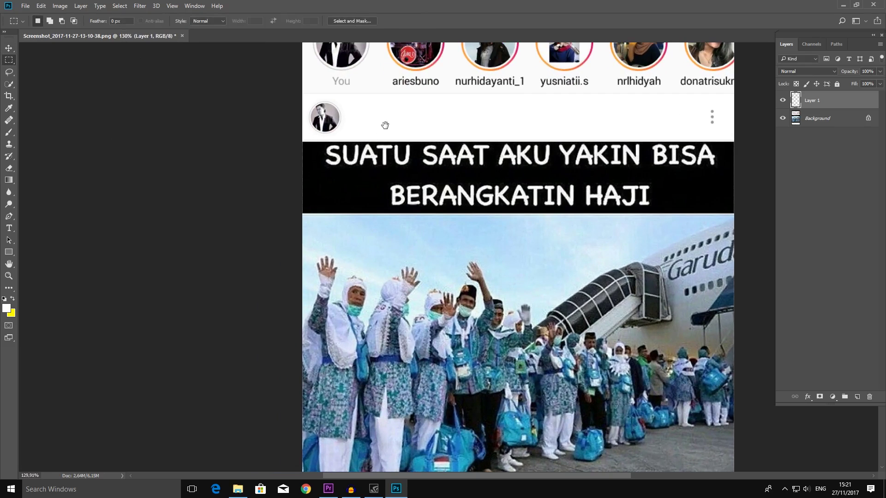
left_click_drag(385, 125, 258, 233)
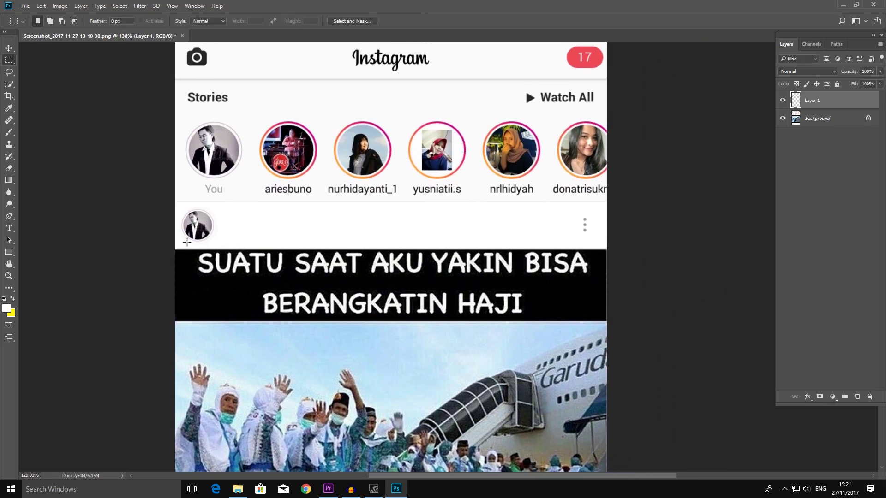
left_click(9, 230)
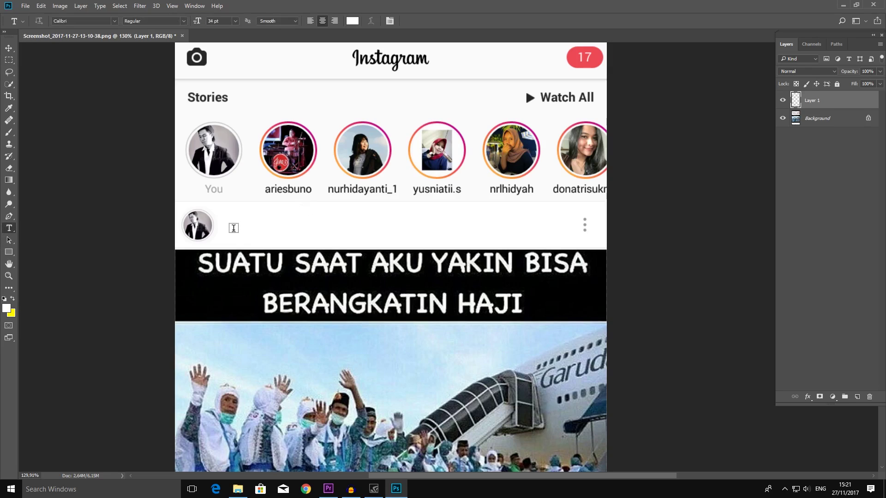
left_click(234, 227)
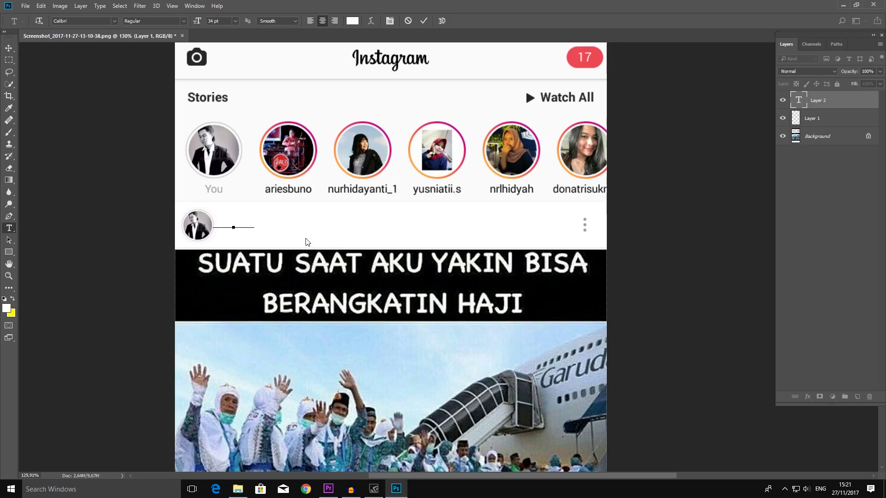
type("Suyono")
- Set the username text colour to black
key("ctrl+a")
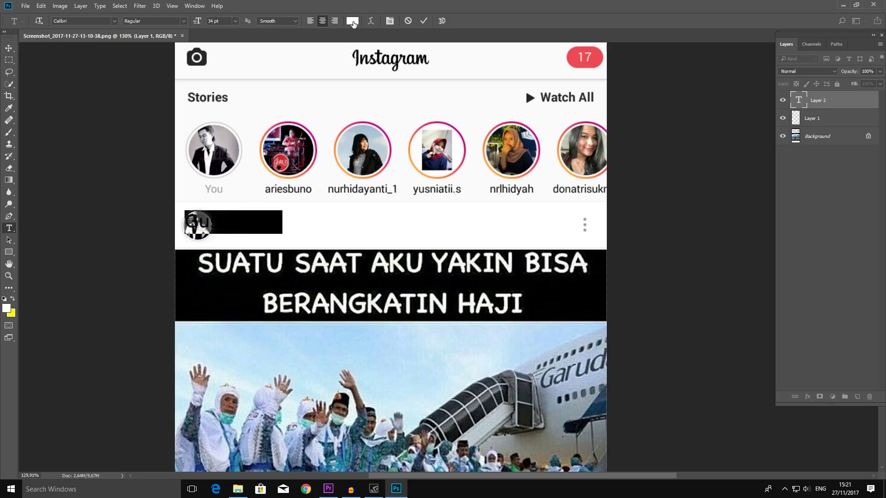
left_click(353, 20)
left_click(197, 59)
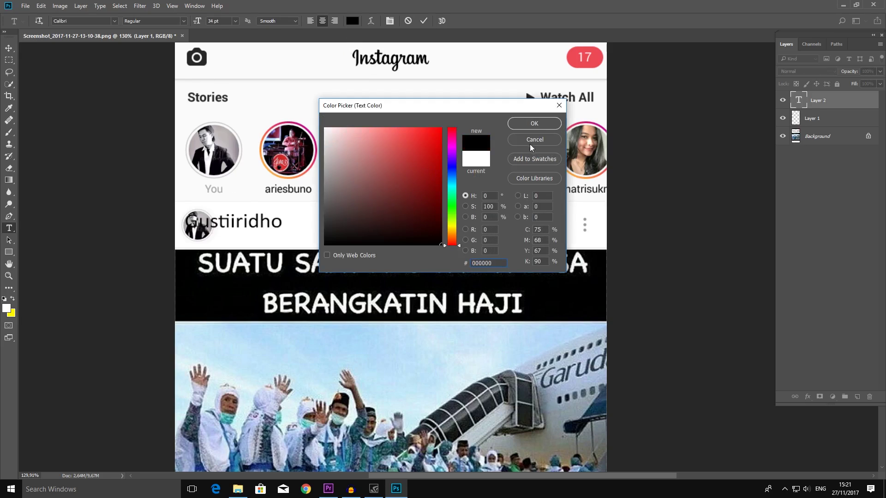
left_click(534, 125)
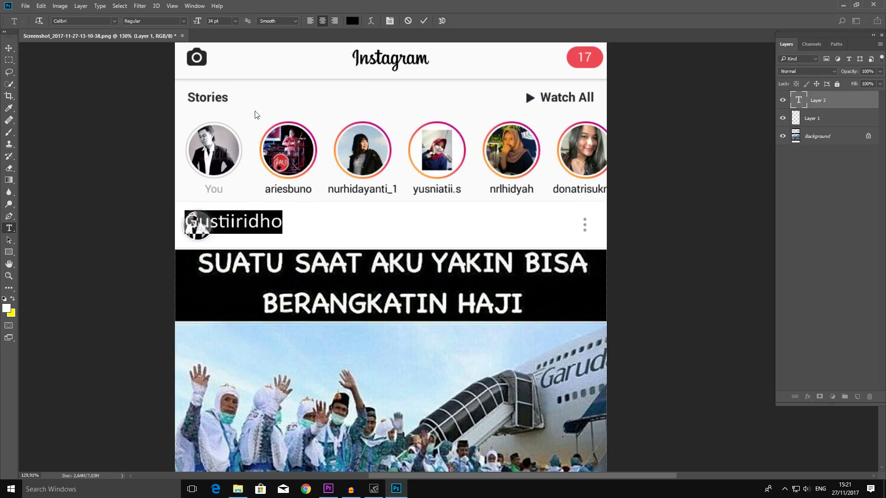
- Move the username text next to the avatar and resize it slightly
left_click(5, 49)
left_click_drag(257, 227, 306, 227)
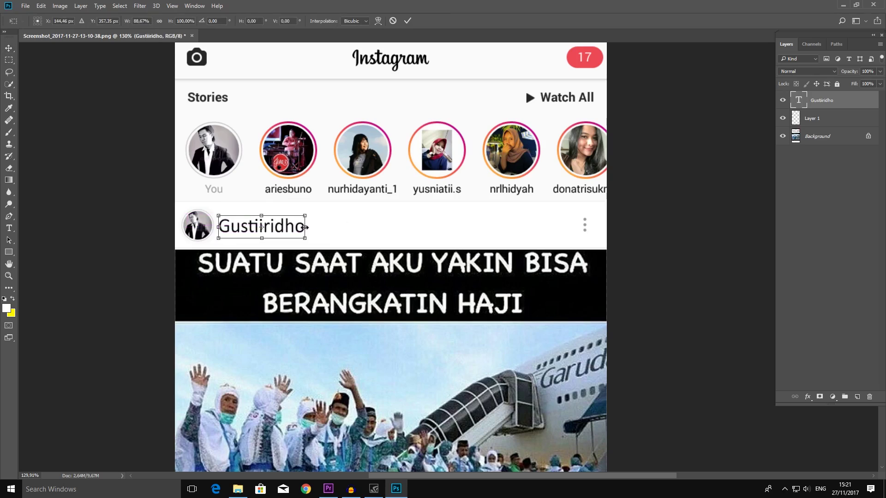
left_click_drag(263, 216, 262, 217)
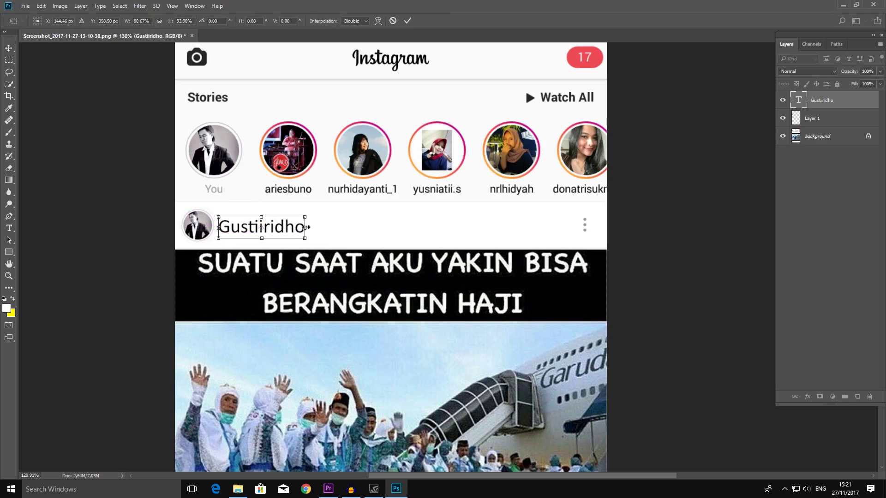
left_click_drag(304, 228, 299, 239)
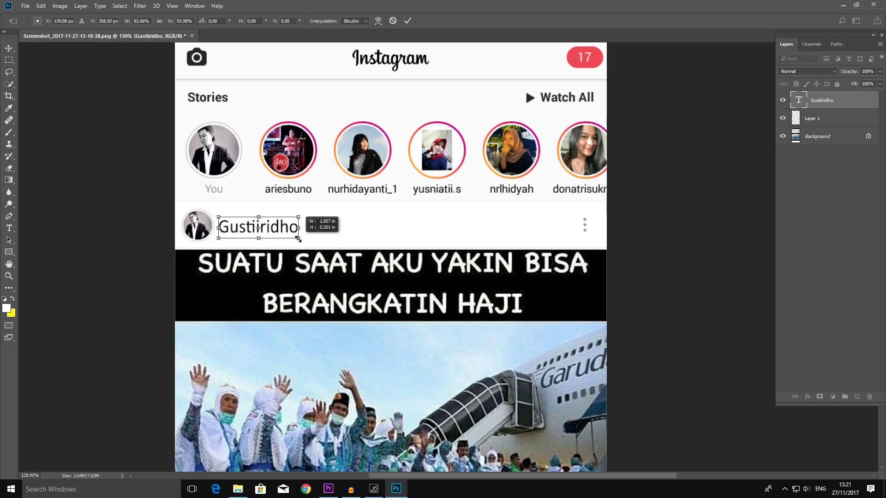
key("Up")
key("Up")
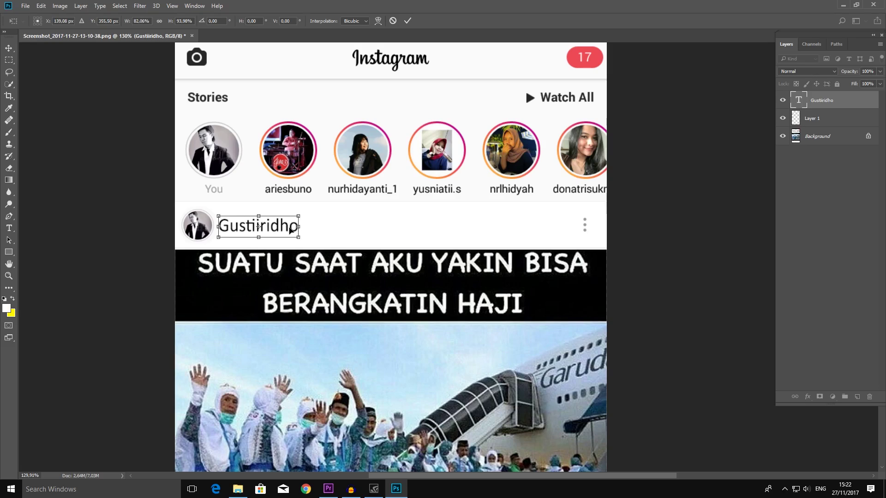
key("Up")
key("Up")
key("Up")
key("Down")
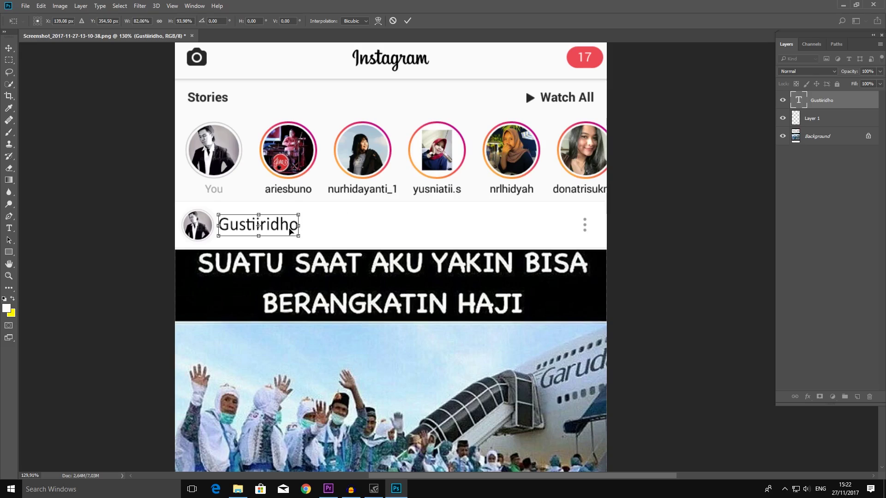
key("Down")
left_click_drag(260, 216, 259, 217)
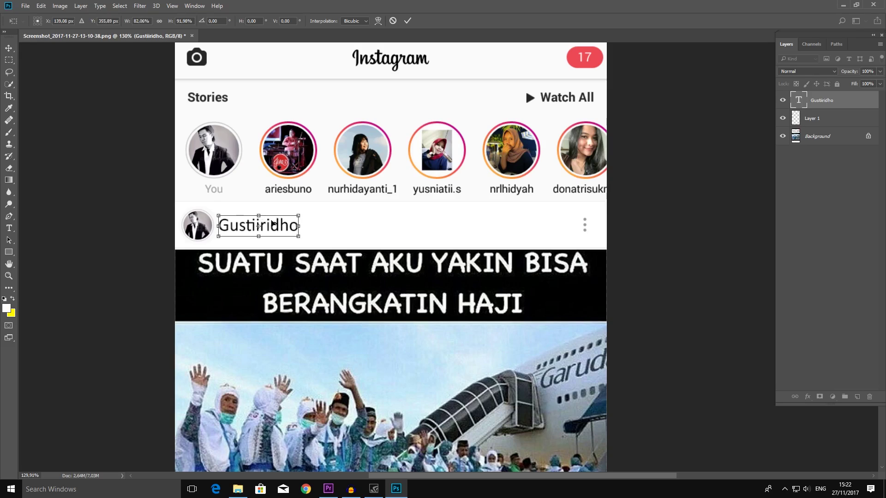
key("Return")
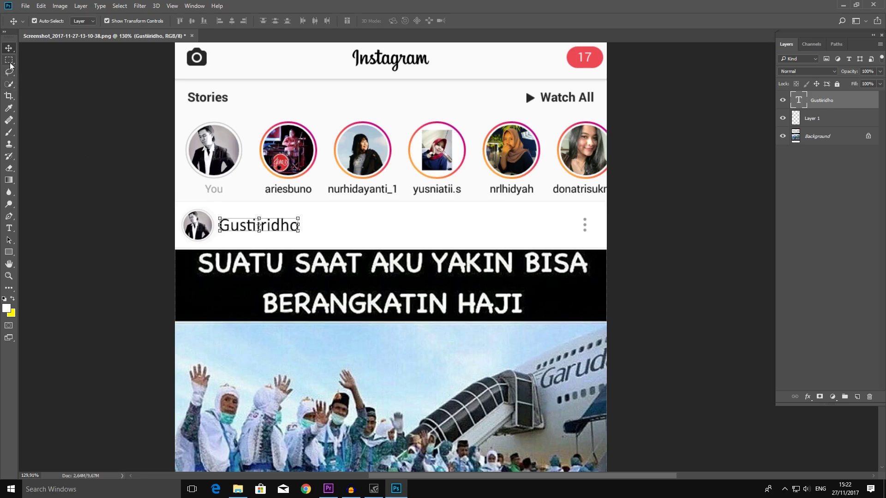
- Shrink the username text proportionally and nudge it into final position beside the avatar
left_click(9, 61)
scroll(341, 229, "down", 5)
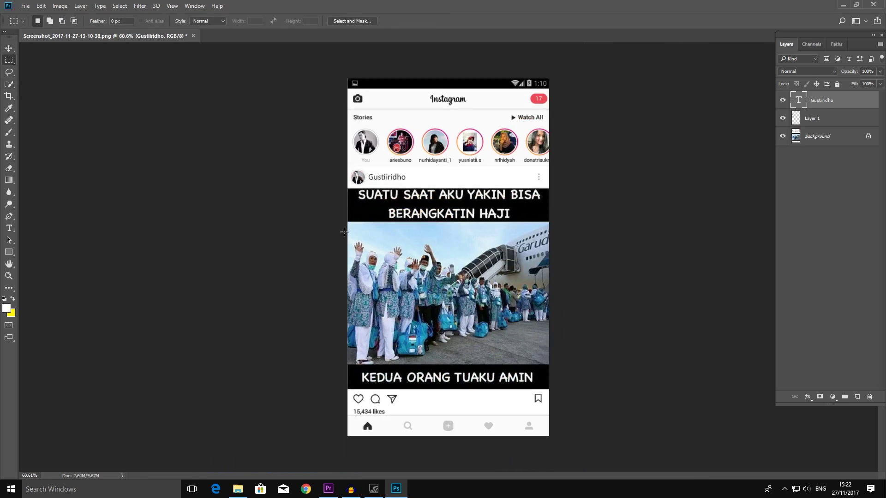
scroll(344, 231, "down", 1)
scroll(344, 232, "down", 1)
scroll(344, 233, "up", 1)
scroll(351, 203, "up", 2)
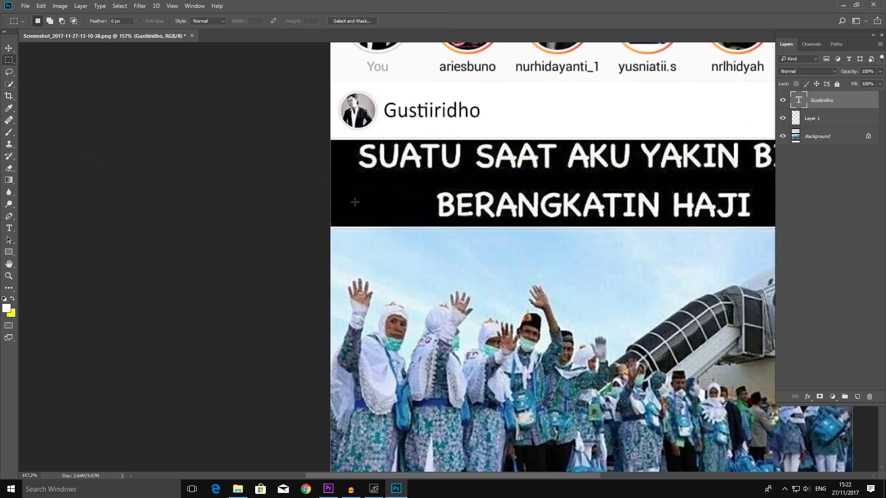
scroll(352, 202, "up", 1)
scroll(293, 216, "up", 1)
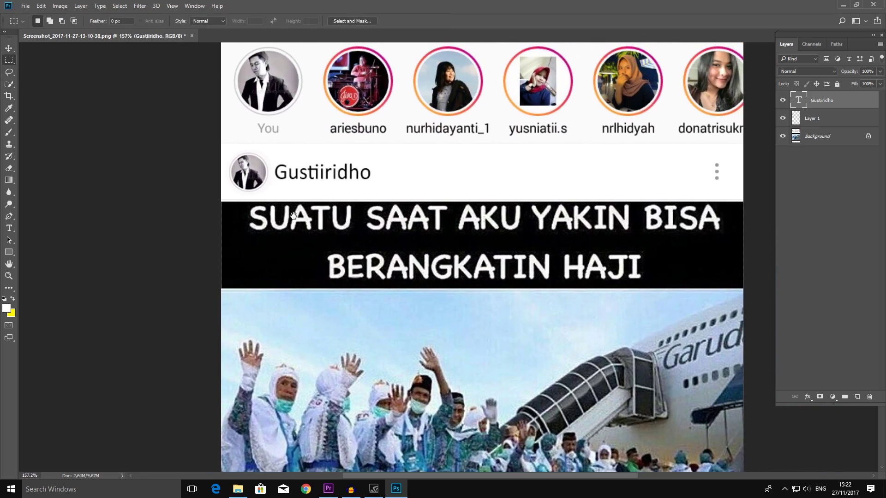
left_click(9, 48)
key("ctrl+t")
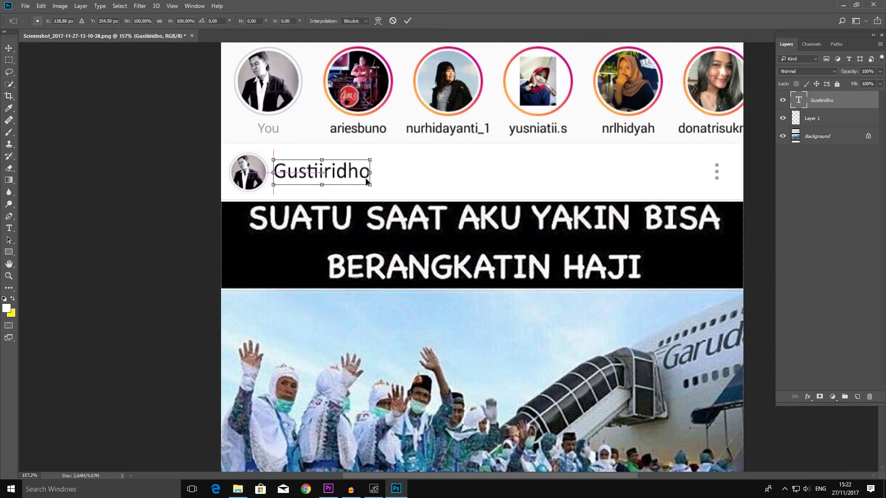
left_click_drag(369, 184, 342, 175)
left_click(159, 21)
key("Left")
key("Left")
key("Left")
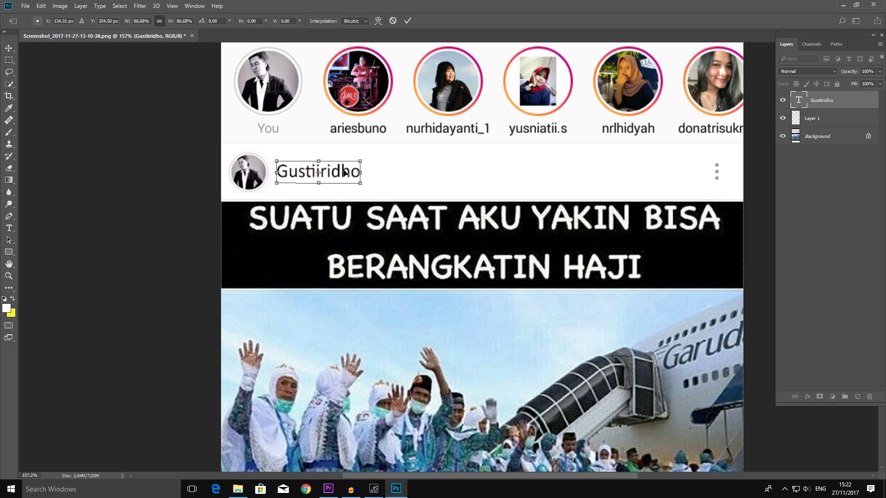
key("Down")
key("Return")
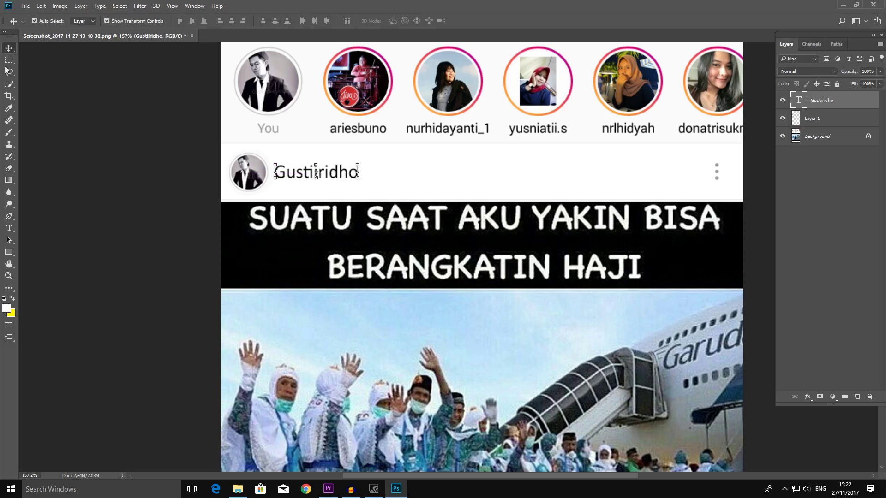
key("m")
scroll(270, 151, "down", 3)
scroll(270, 151, "down", 2)
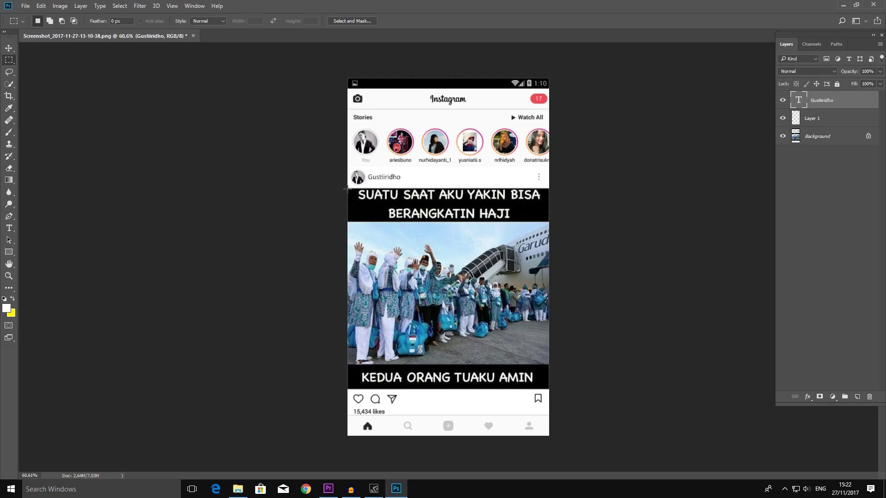
- Marquee-select the post's photo and caption area, then duplicate the Background layer
scroll(356, 219, "up", 3)
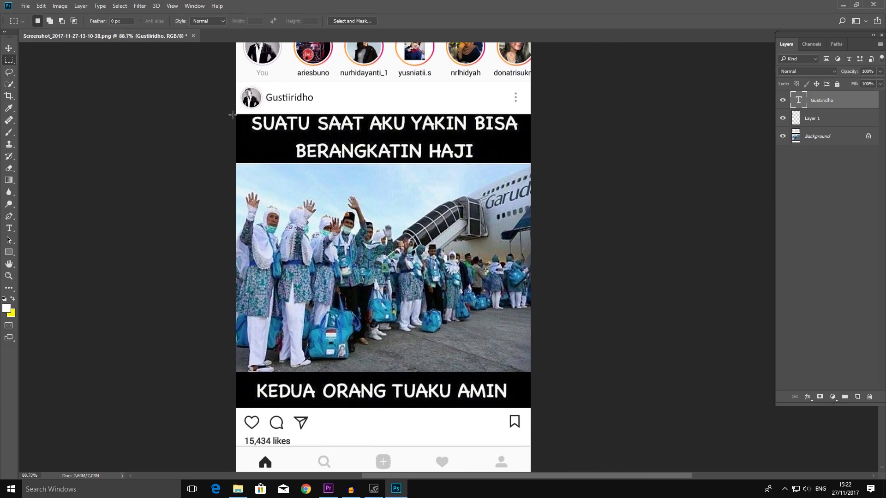
mouse_move(234, 114)
left_mouse_down()
mouse_move(529, 414)
mouse_move(538, 408)
left_mouse_up()
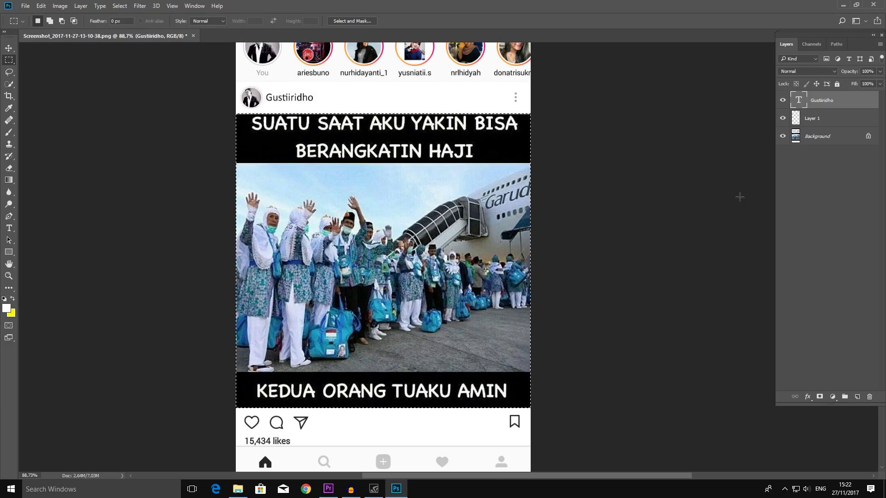
left_click(814, 140)
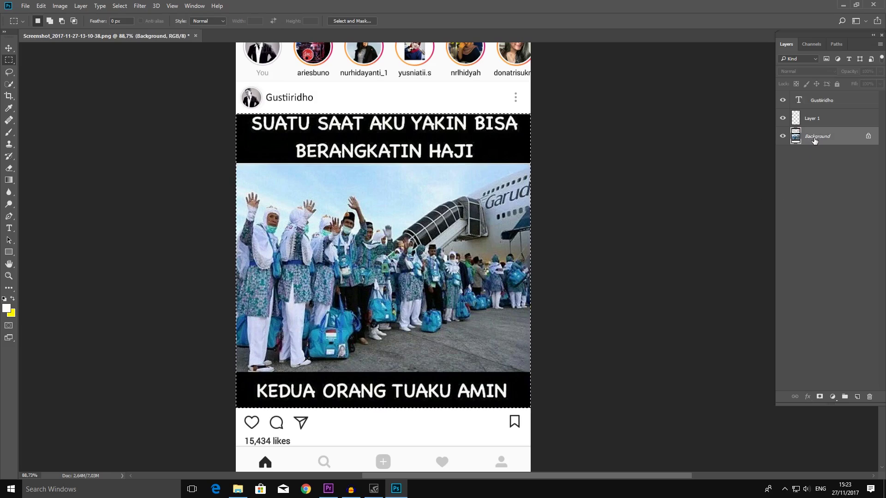
mouse_move(815, 140)
left_mouse_down()
mouse_move(833, 155)
mouse_move(857, 397)
left_mouse_up()
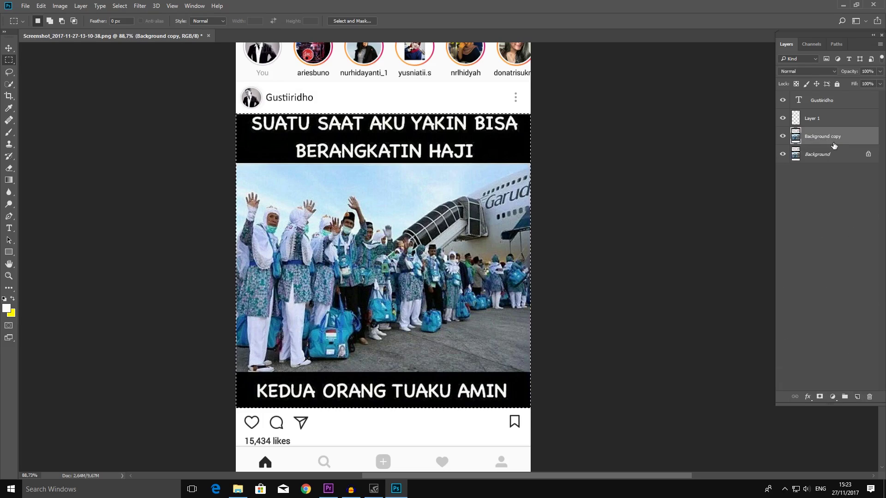
- Cut the selected photo area from Background copy, delete the original Background layer, and deselect
key("ctrl+x")
left_click(819, 160)
mouse_move(824, 161)
left_mouse_down()
mouse_move(866, 393)
mouse_move(869, 382)
left_mouse_up()
left_click_drag(869, 373, 868, 396)
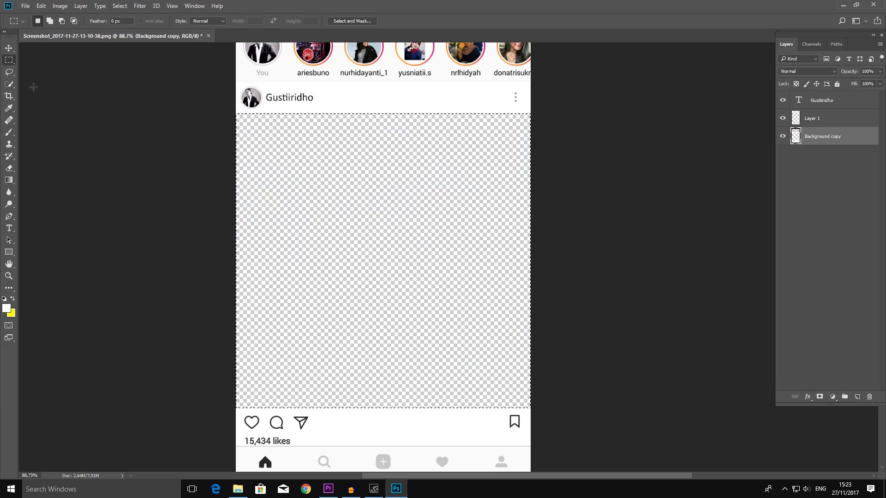
key("ctrl+d")
left_click_drag(533, 125, 217, 114)
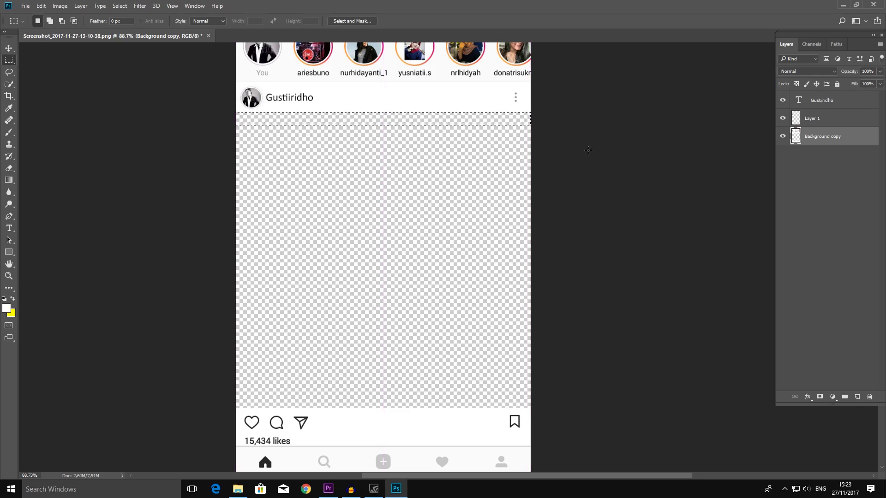
left_click(571, 158)
scroll(576, 153, "down", 2)
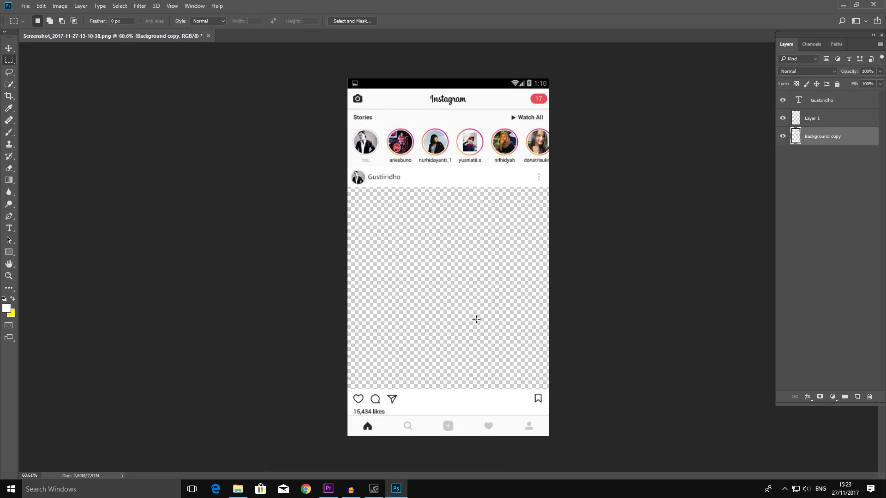
left_click(25, 6)
left_click(55, 108)
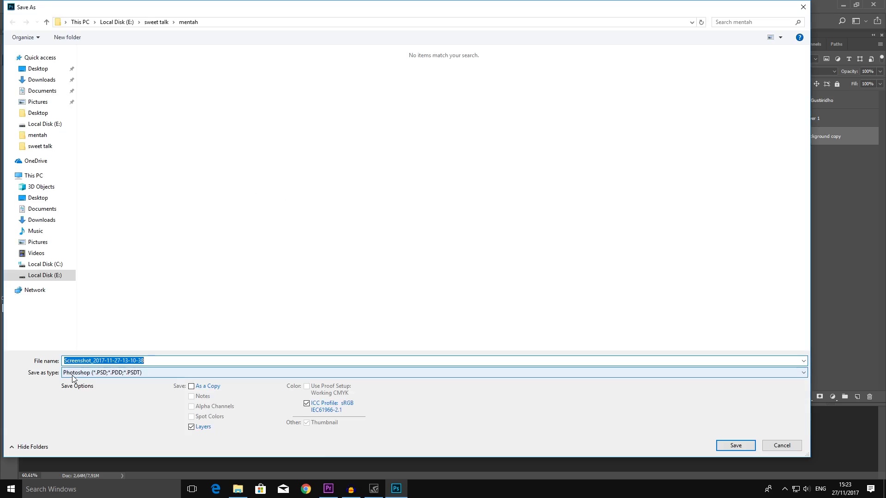
left_click(93, 376)
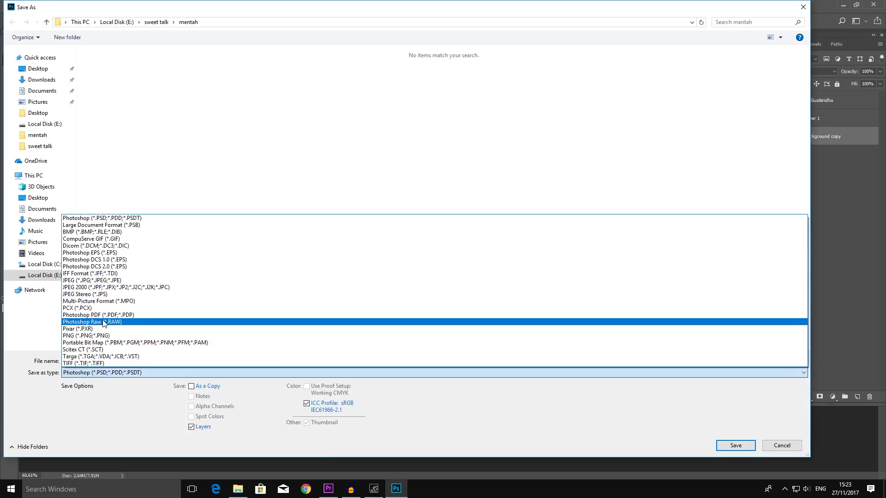
left_click(101, 336)
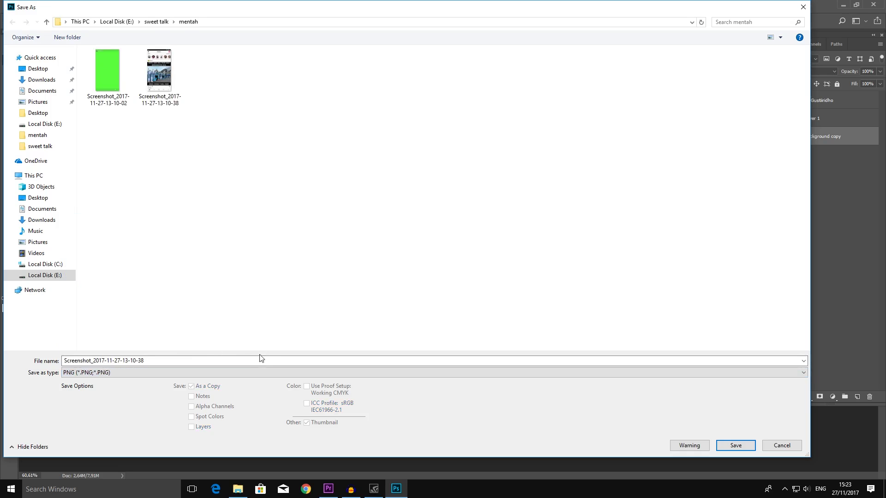
left_click(743, 446)
left_click(497, 245)
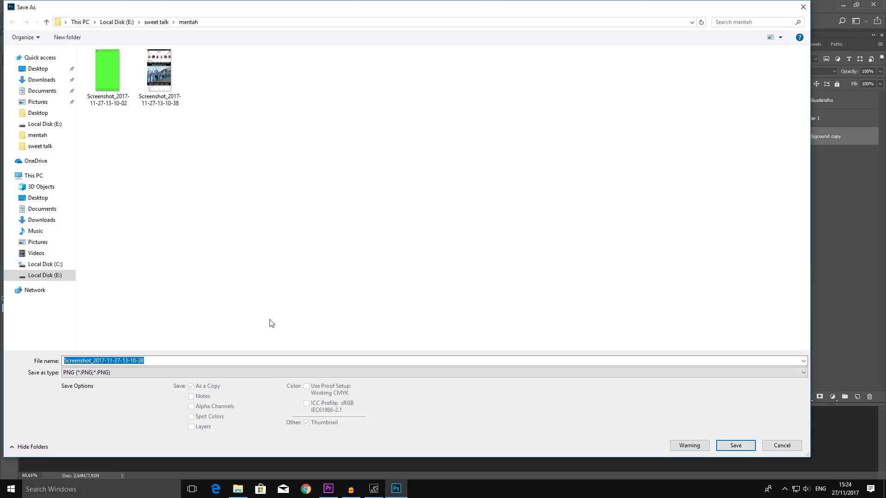
left_click(173, 365)
type("aasas")
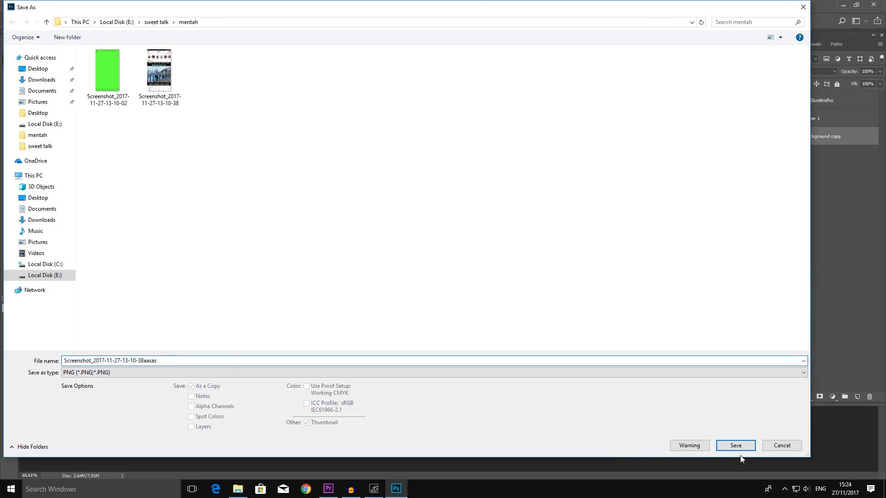
left_click(738, 447)
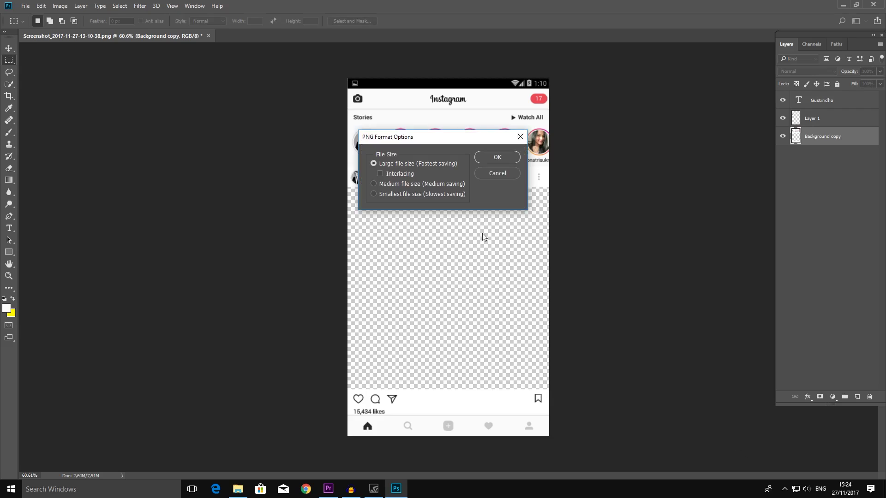
left_click(492, 156)
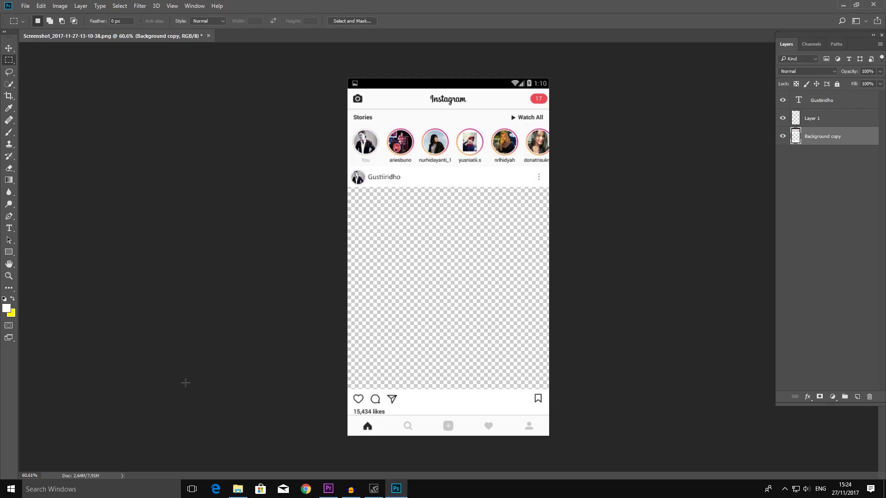
left_click(236, 489)
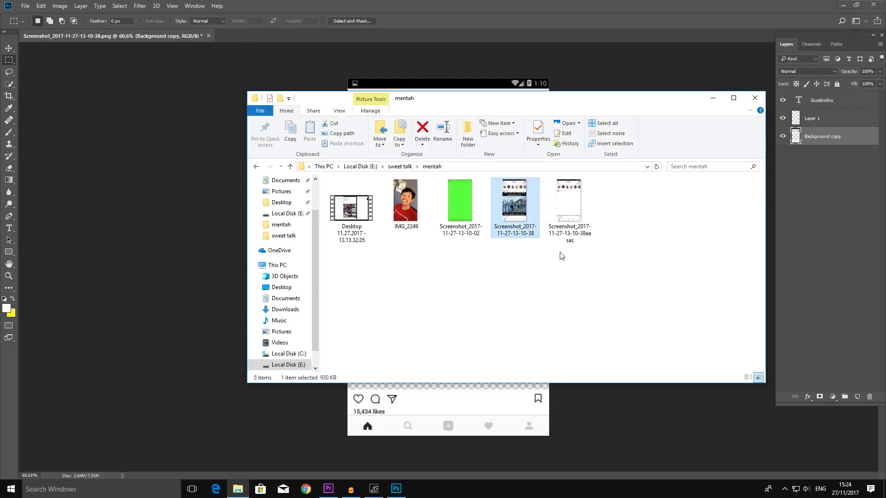
- Drop the aasas PNG into Premiere's Timeline as a new sequence and move its clip to V2
mouse_move(561, 234)
left_mouse_down()
mouse_move(331, 484)
mouse_move(189, 408)
left_mouse_up()
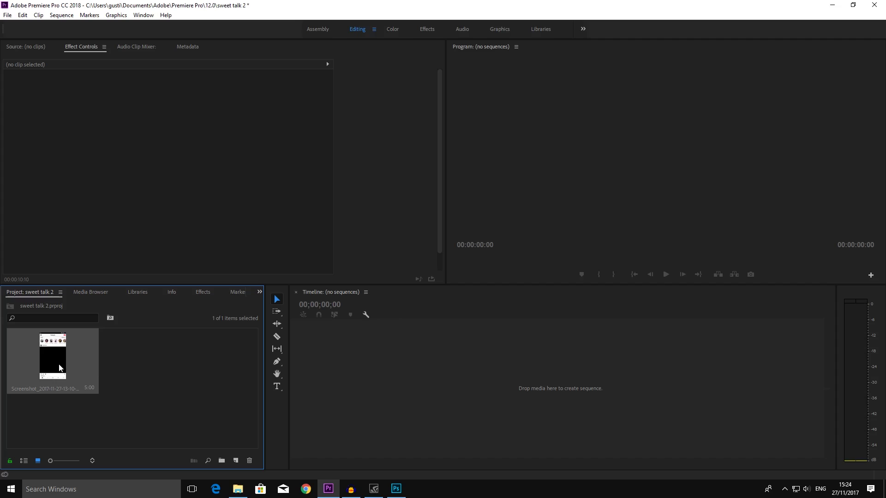
left_click_drag(196, 376, 345, 391)
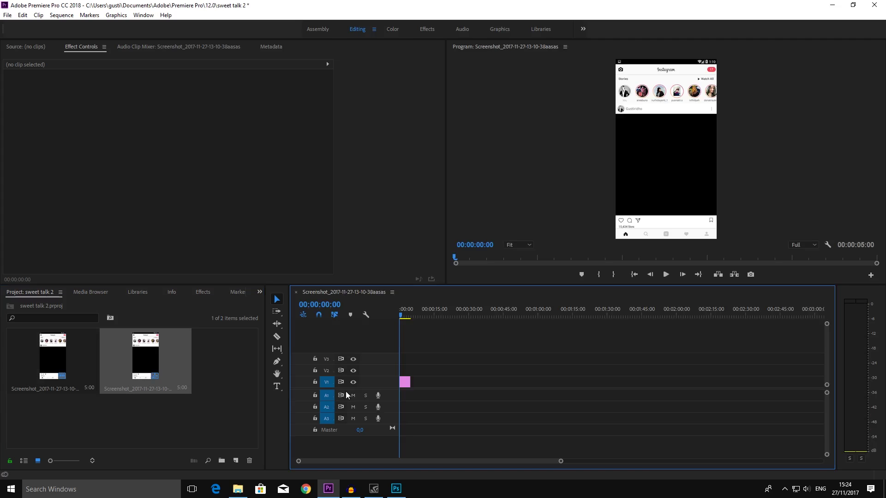
left_click(406, 384)
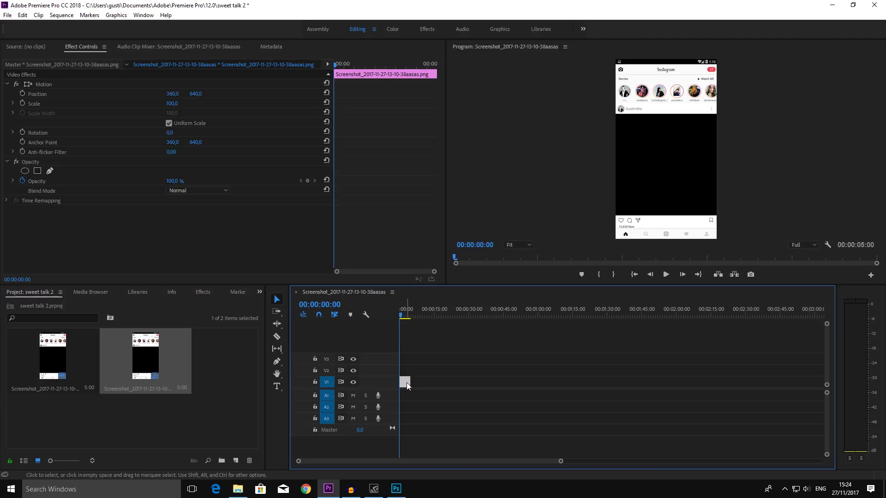
left_click_drag(407, 387, 407, 375)
- Import IMG_2249.MOV, place it on V1 under the screenshot, and extend the screenshot to match
left_click(237, 489)
left_click(403, 223)
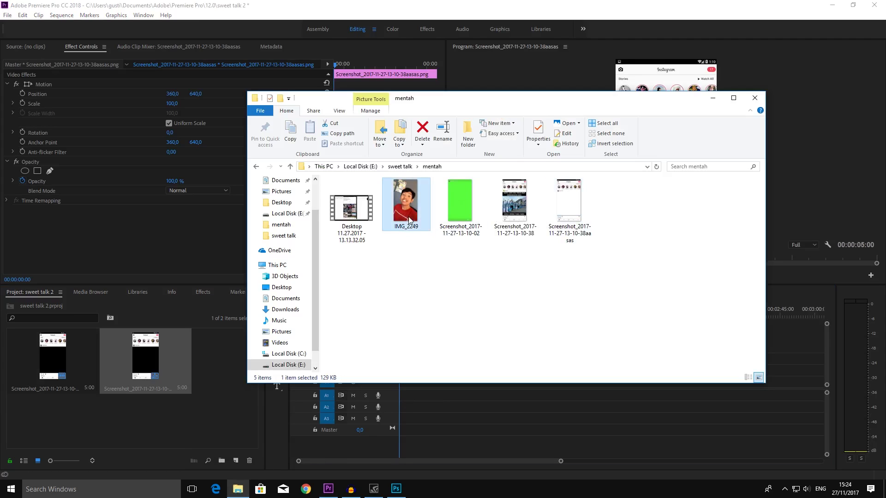
left_click_drag(403, 224, 199, 429)
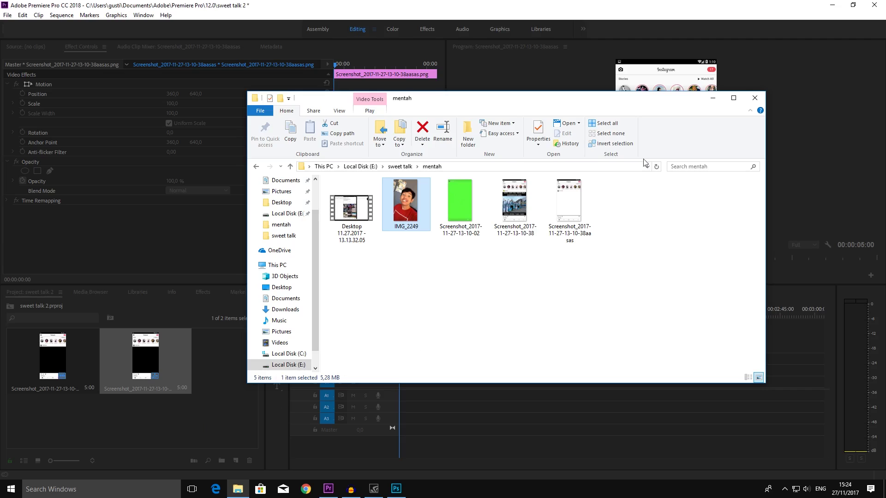
left_click(713, 99)
left_click_drag(226, 386, 397, 391)
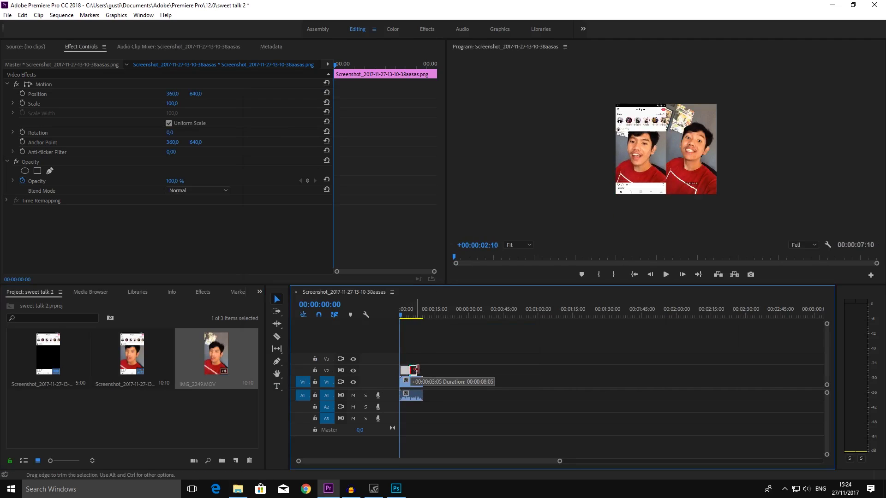
left_click_drag(409, 369, 423, 370)
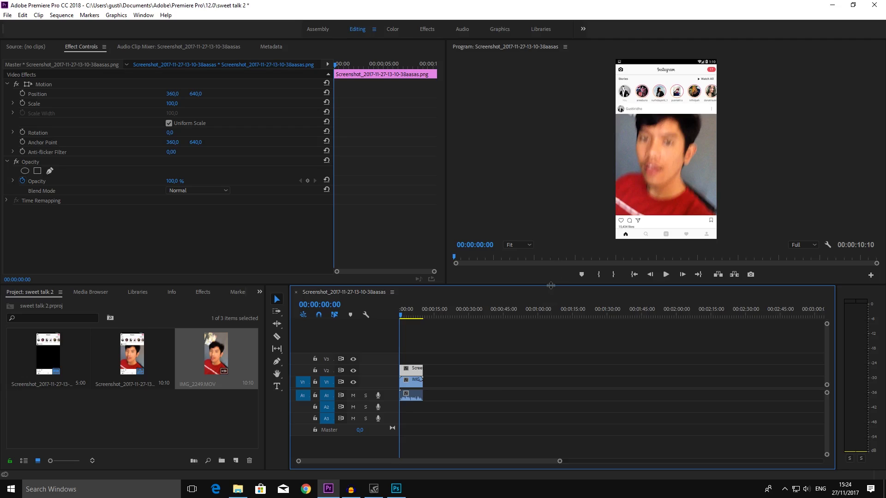
- Enlarge the Program monitor and play the sequence to preview it
left_click_drag(551, 286, 540, 381)
key("space")
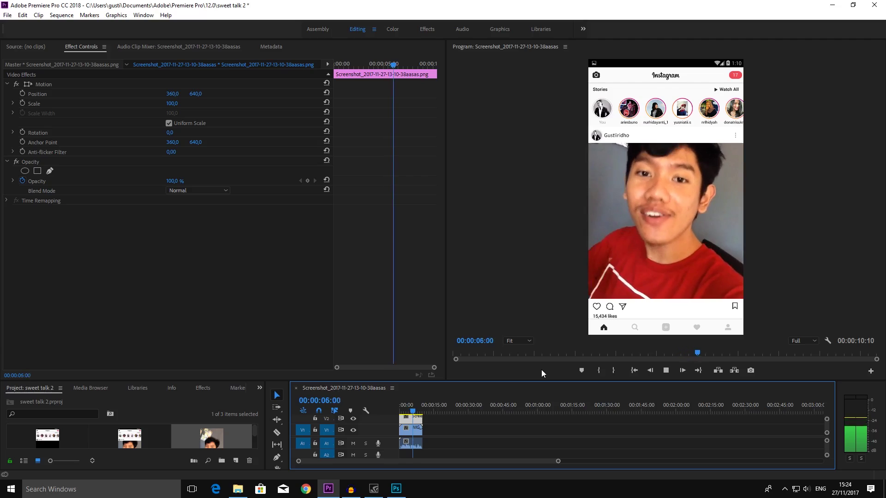
key("space")
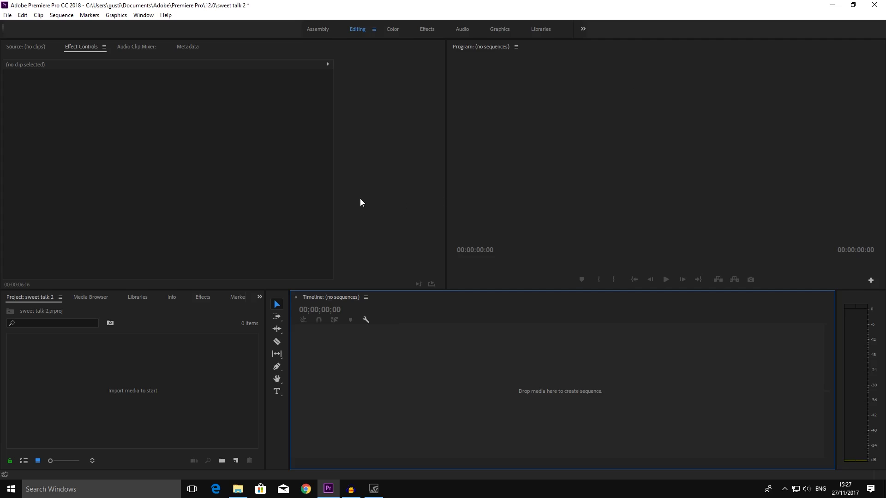
- Create a new sequence with a 720×1280 frame size and a 60 fps timebase
left_click(7, 15)
mouse_move(17, 26)
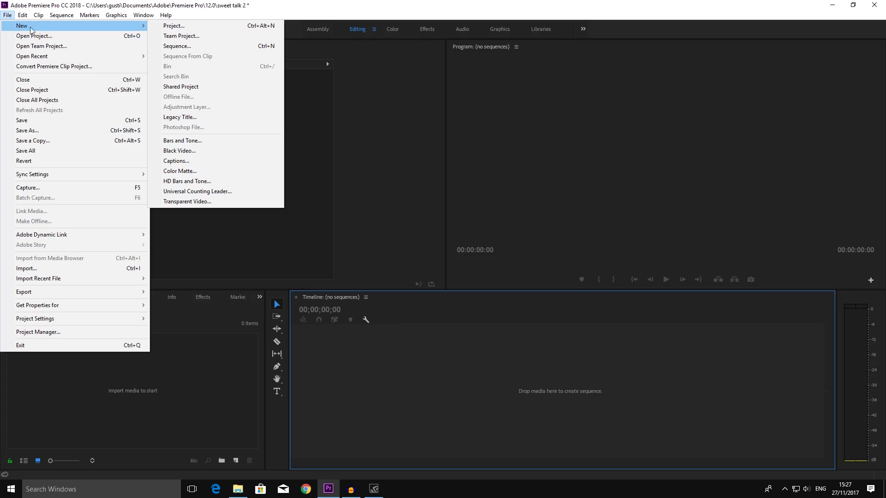
left_click(174, 48)
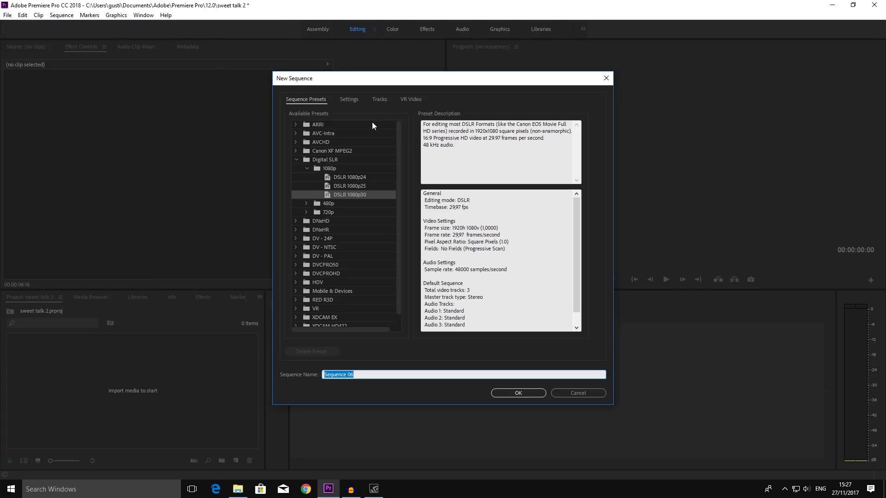
left_click(350, 98)
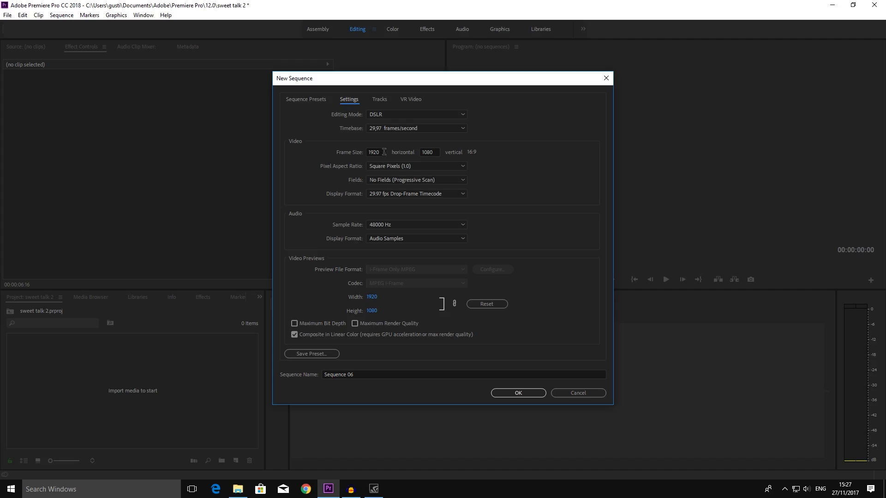
double_click(384, 152)
type("720")
key("Tab")
type("12")
key("Tab")
left_click(406, 128)
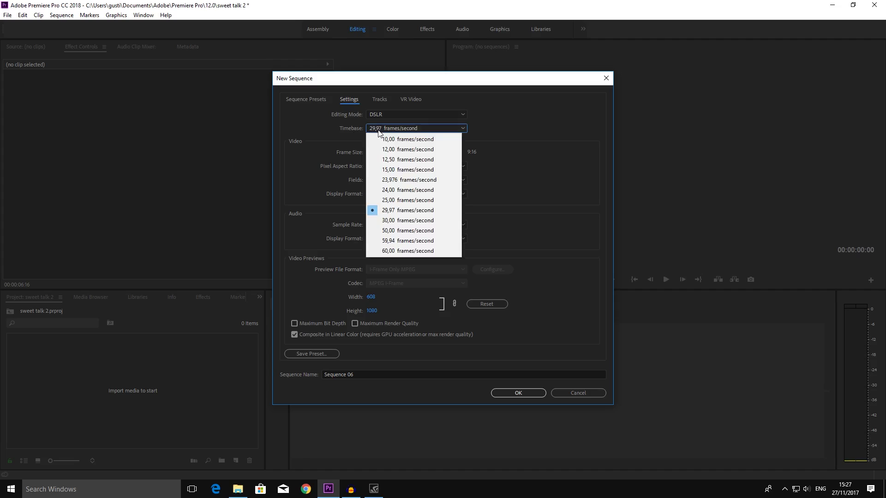
left_click(398, 251)
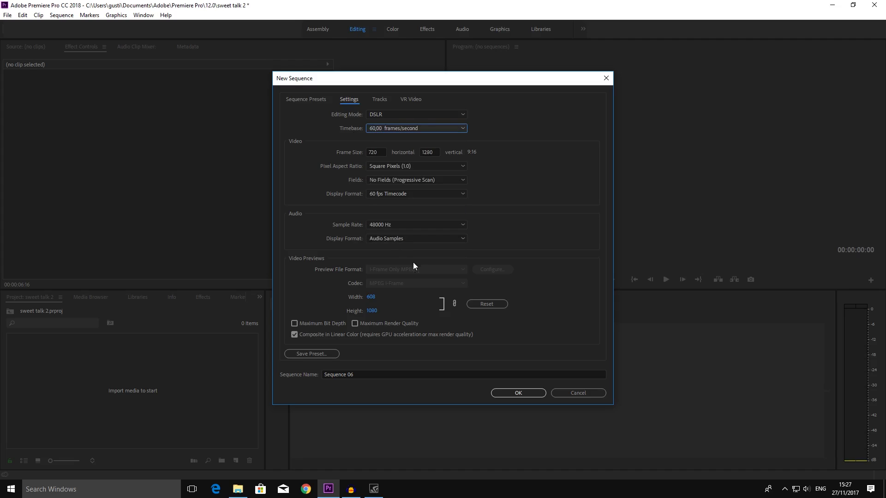
left_click(516, 393)
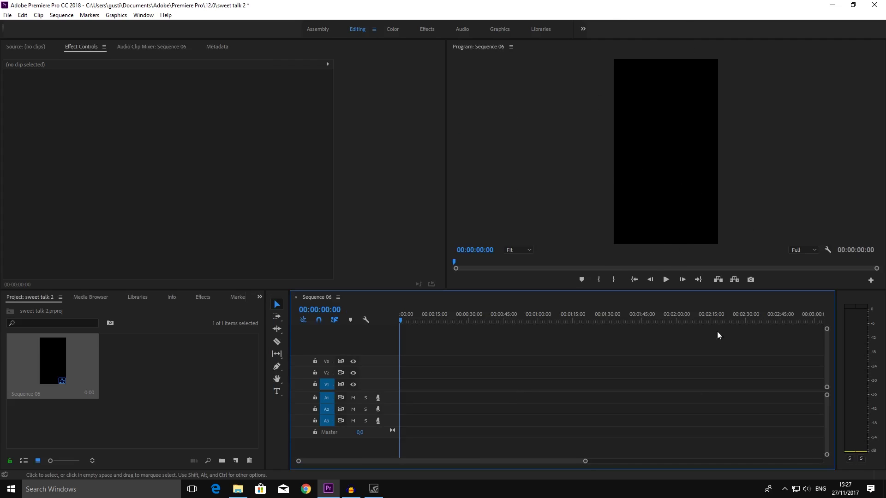
- Import the Desktop 11.27.2017 screen recording from the footage folder into the Project panel
left_click(237, 489)
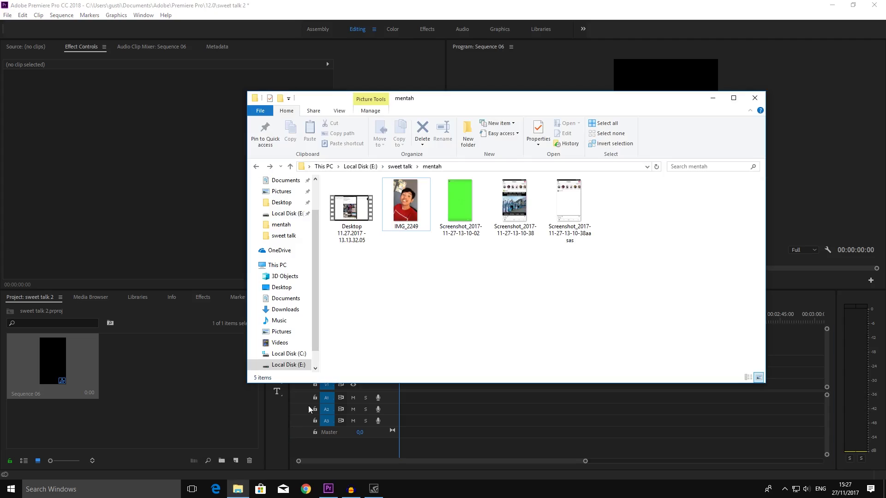
left_click(360, 209)
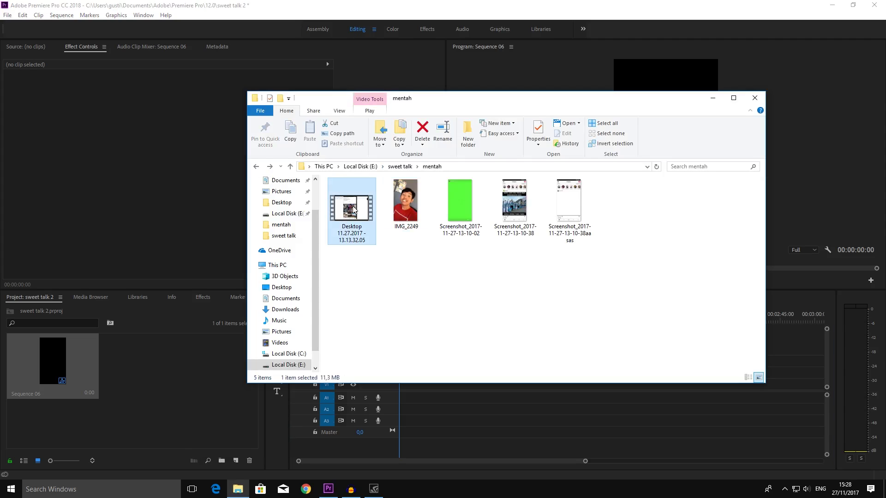
left_click_drag(359, 208, 164, 383)
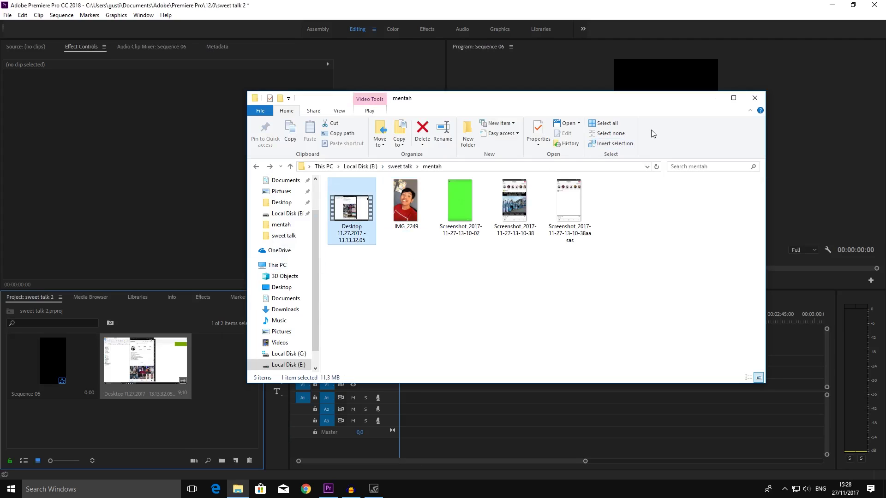
left_click(713, 98)
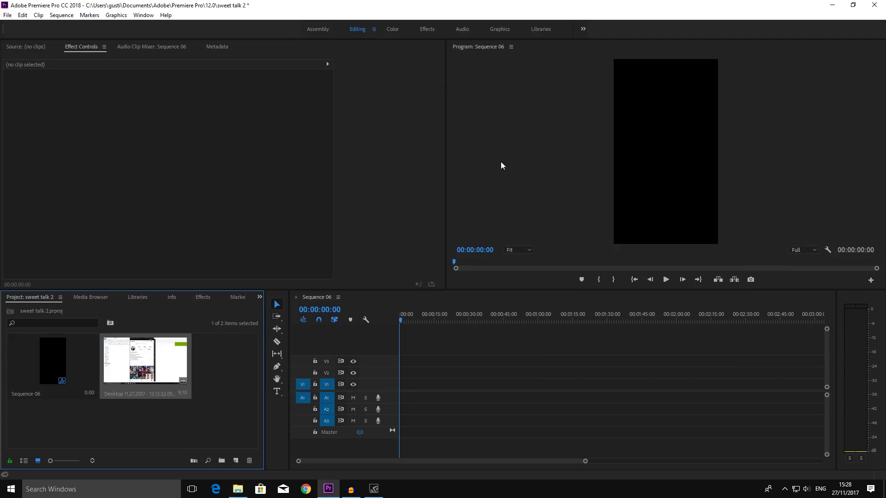
- Preview the Desktop recording in the Source Monitor, then place it on V1/A1 of Sequence 06
double_click(145, 366)
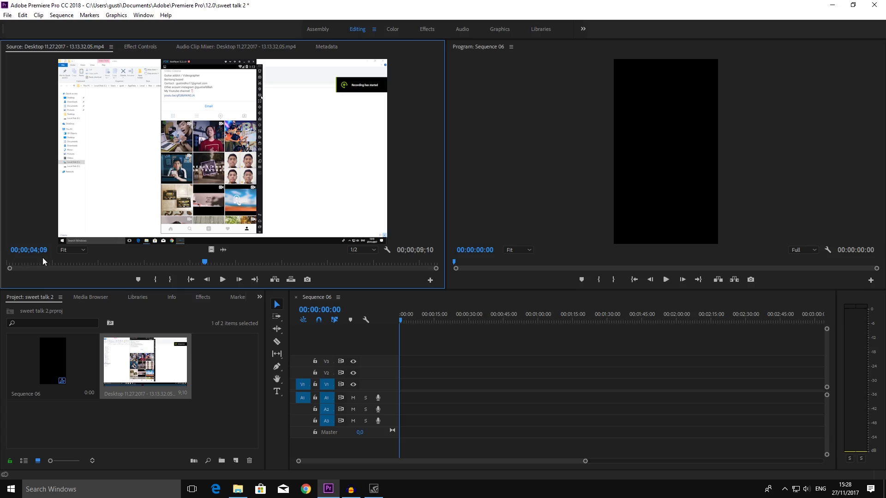
left_click_drag(207, 267, 82, 263)
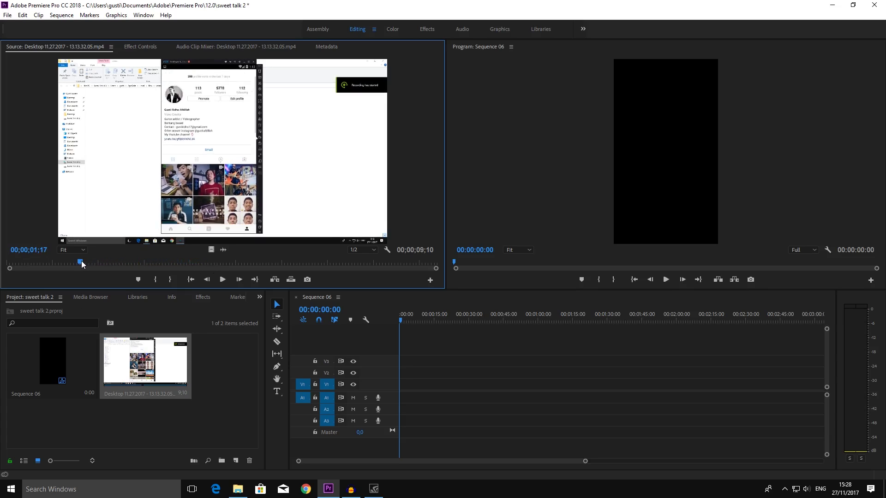
left_click_drag(81, 263, 92, 262)
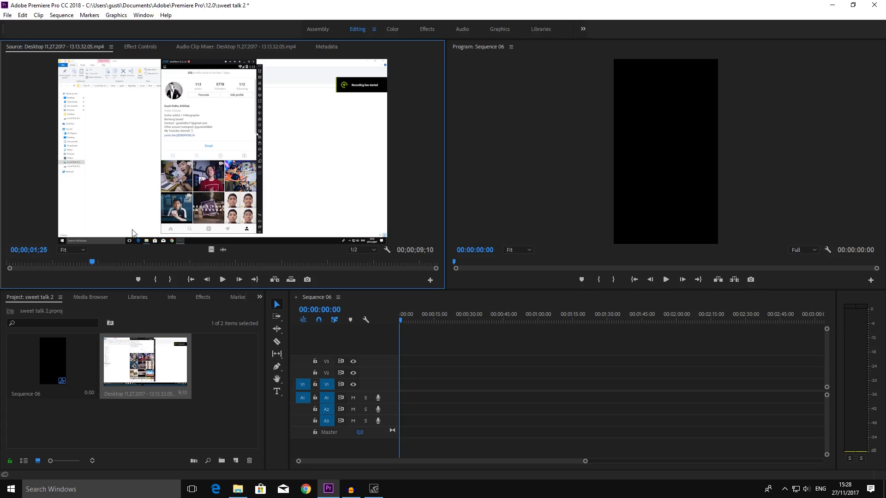
left_click_drag(91, 267, 109, 262)
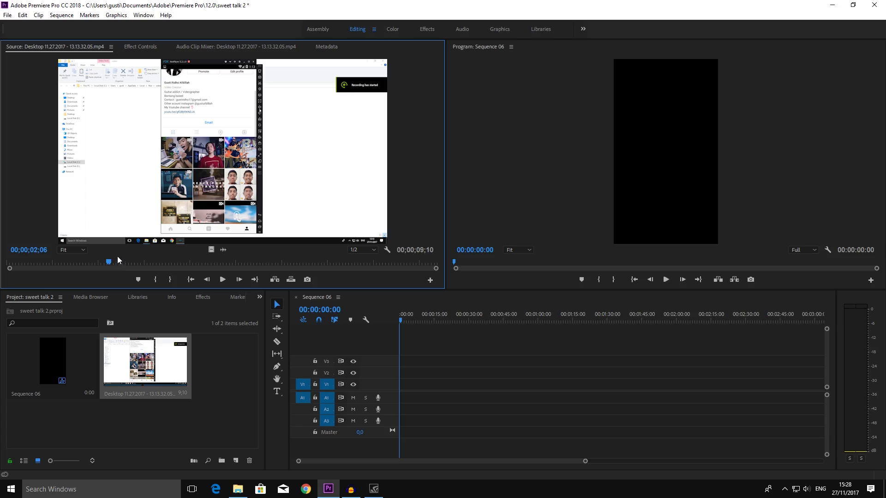
left_click_drag(113, 262, 90, 262)
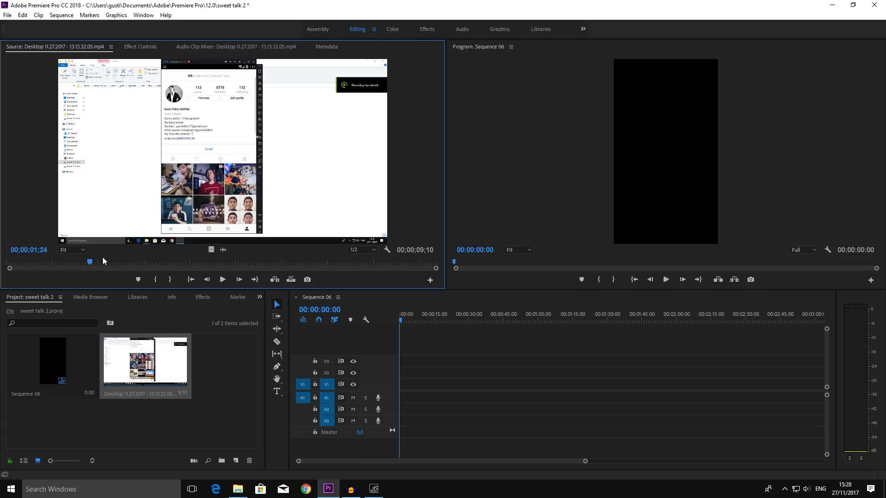
left_click(91, 263)
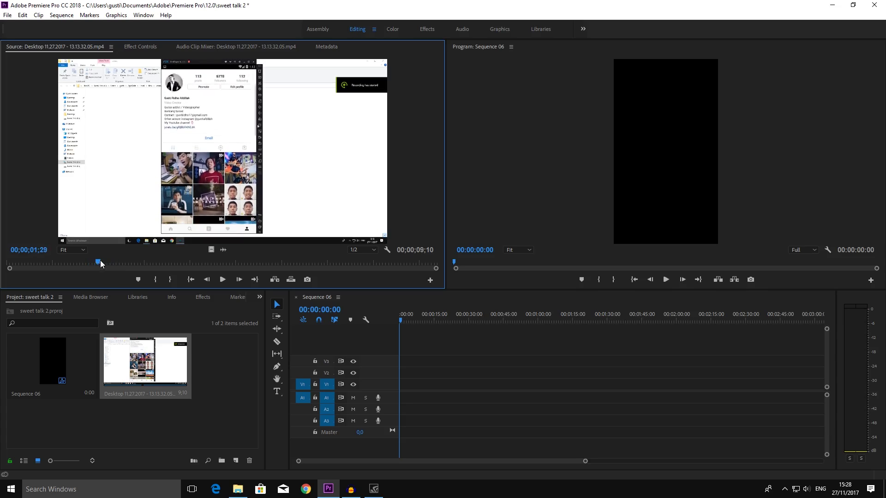
left_click_drag(91, 263, 114, 262)
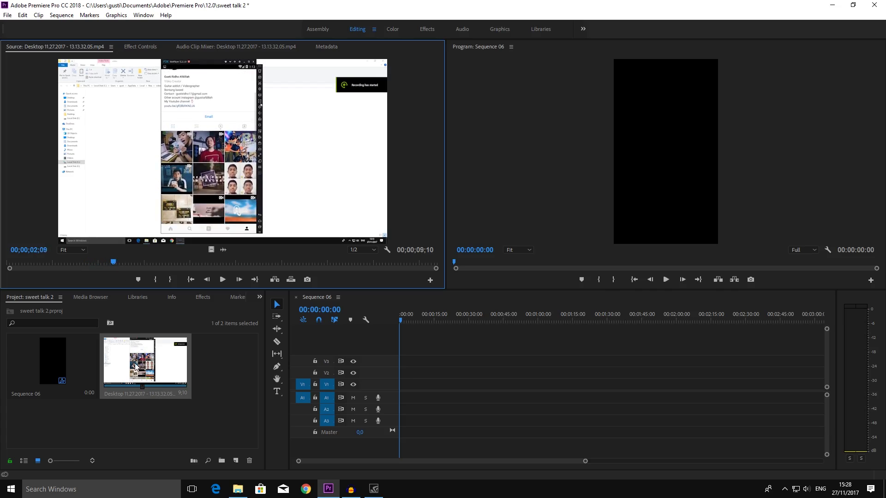
left_click_drag(137, 366, 405, 394)
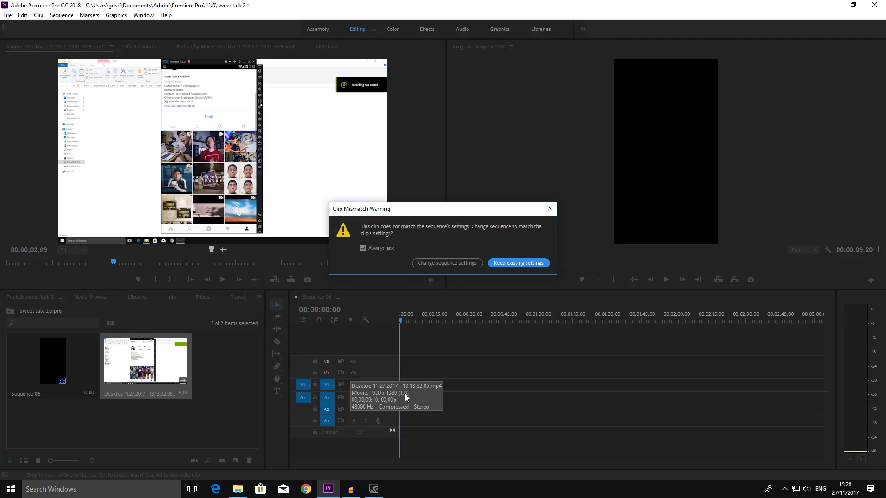
- Keep the existing vertical sequence settings and scale the recording up so the profile fills the frame
left_click(524, 264)
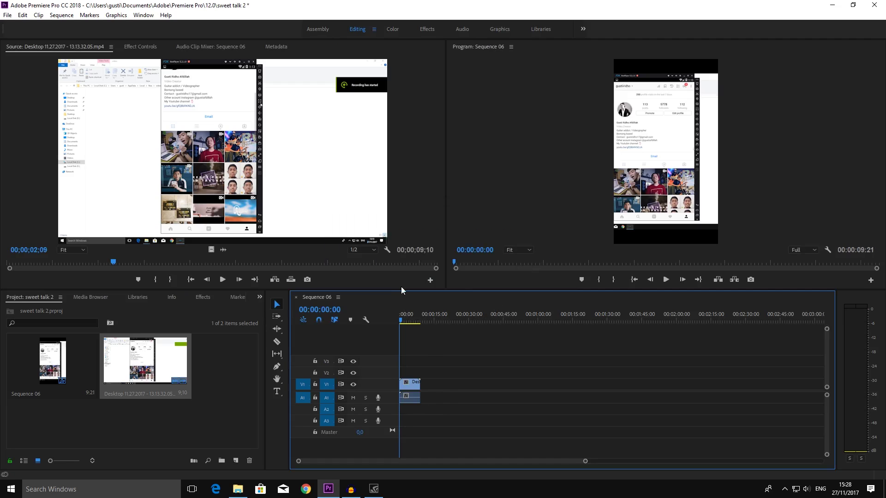
left_click(670, 121)
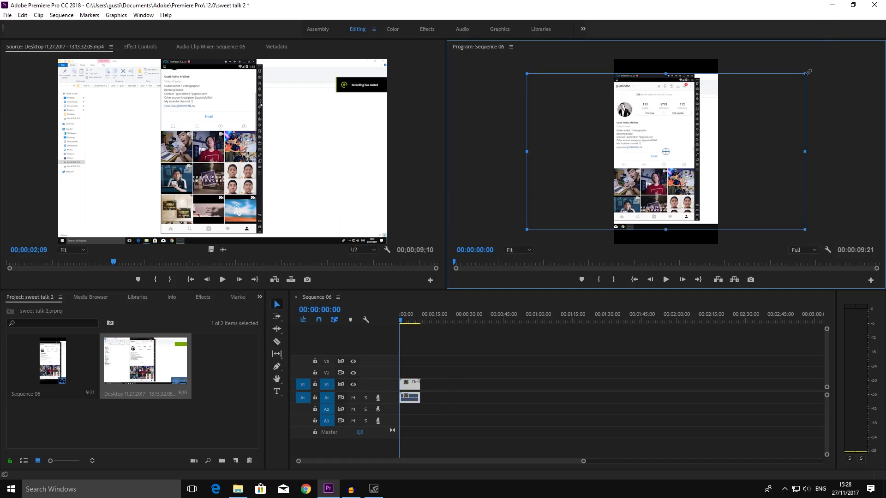
left_click_drag(807, 73, 705, 114)
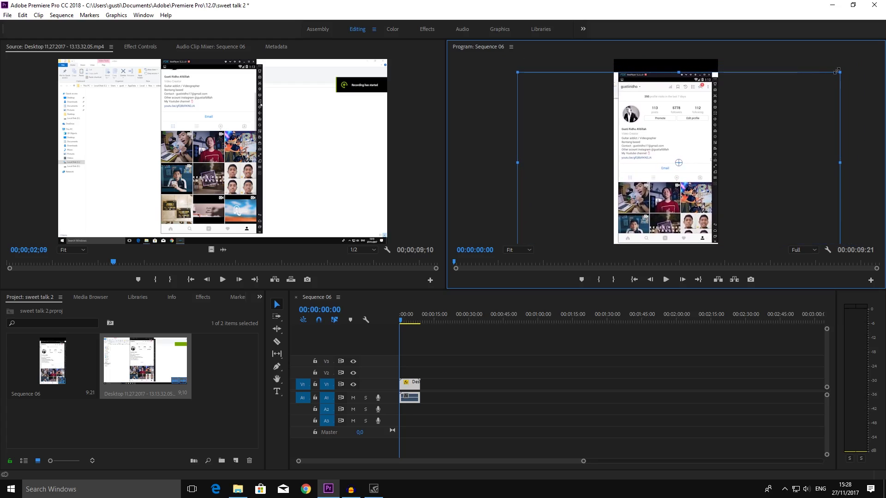
left_click_drag(837, 72, 849, 66)
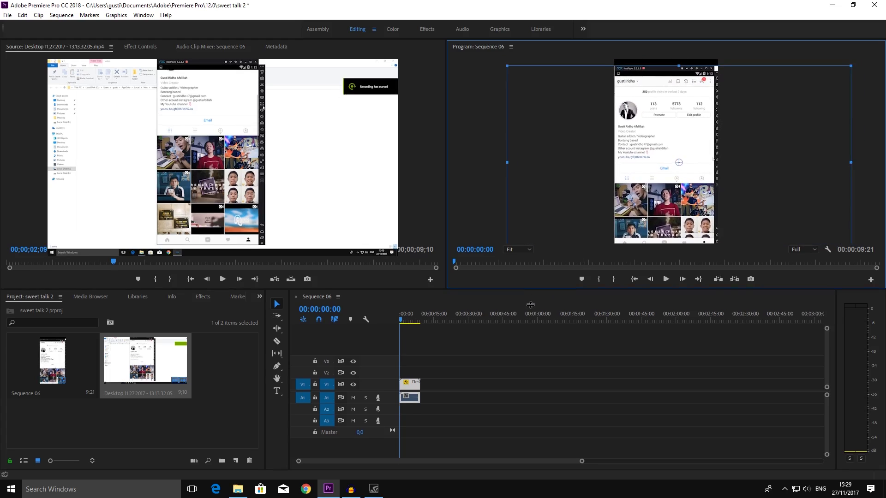
left_click_drag(531, 304, 531, 364)
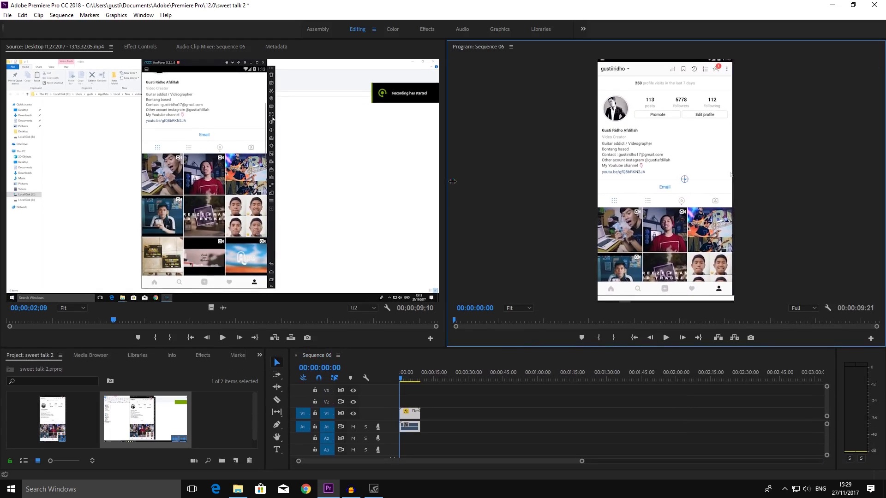
left_click_drag(452, 181, 498, 179)
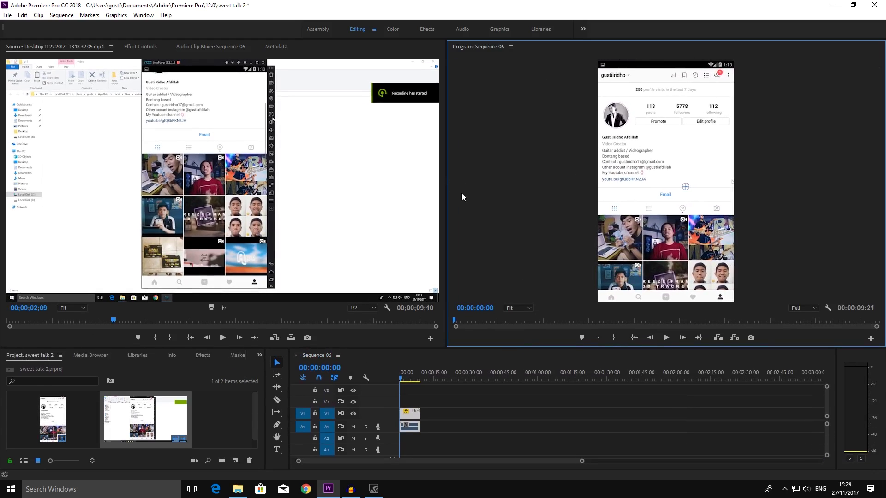
- Preview the sequence full screen and scrub back to the start
key("ctrl+grave")
key("ctrl+grave")
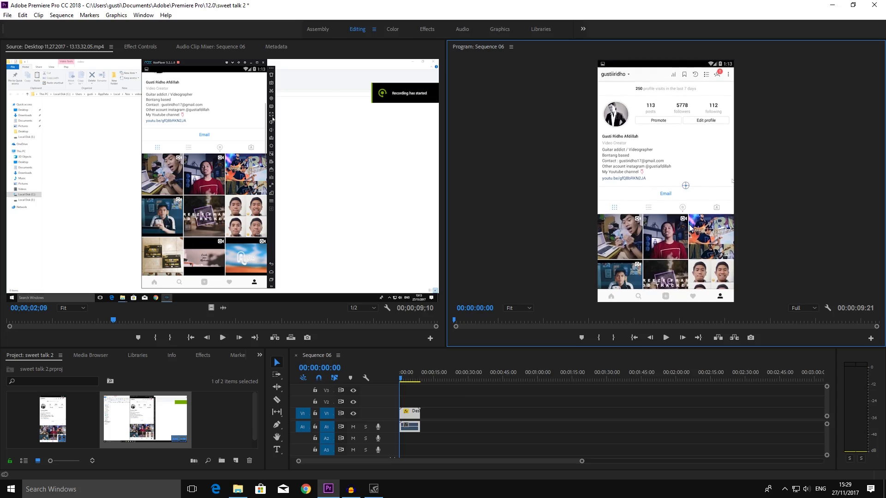
key("ctrl+grave")
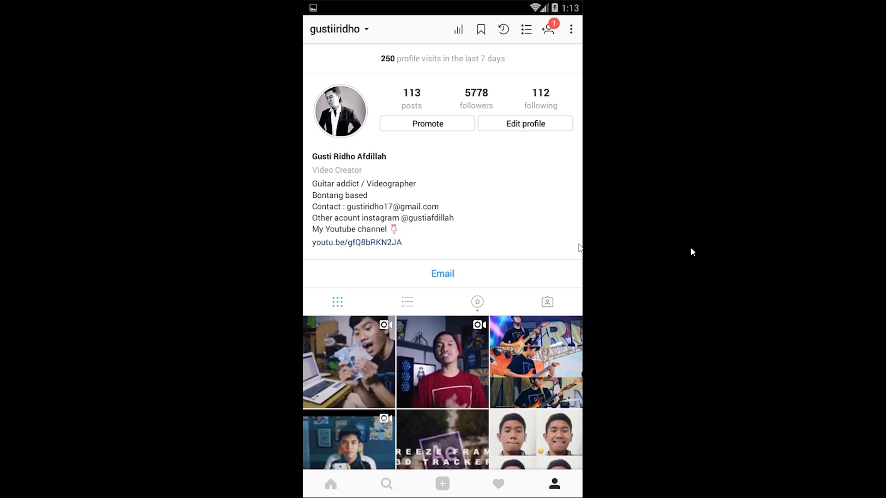
key("ctrl+grave")
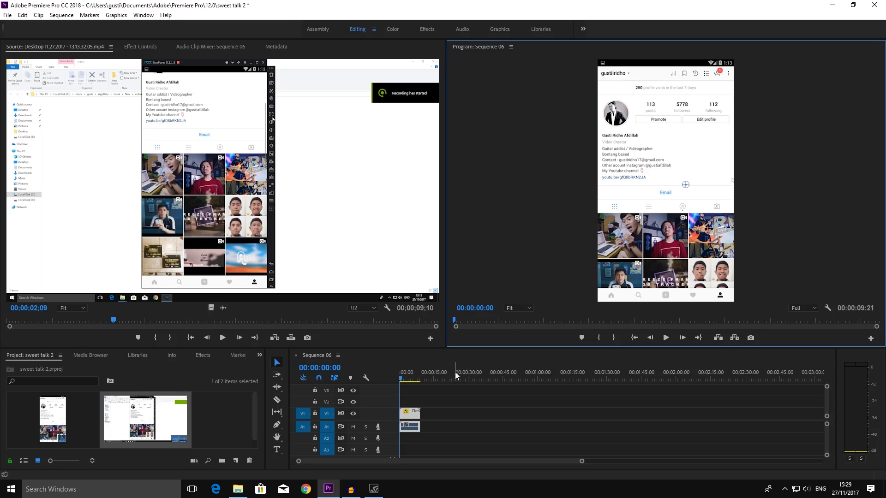
left_click(410, 376)
left_click_drag(409, 377, 402, 375)
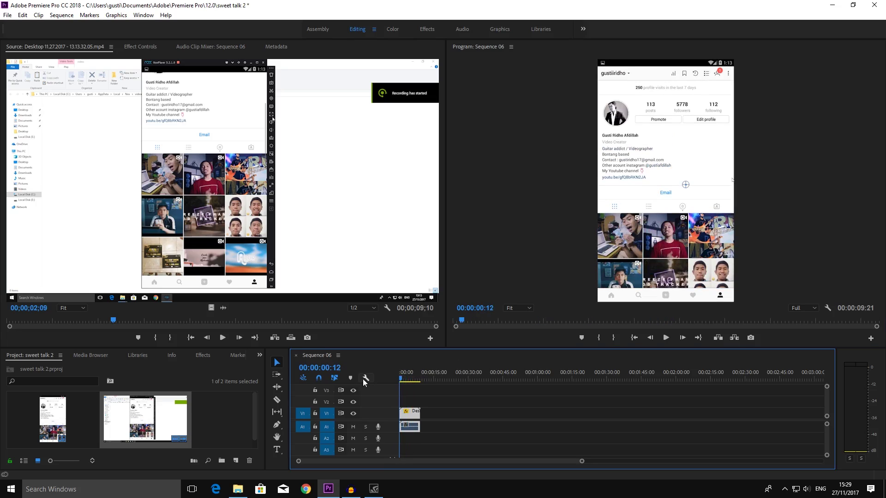
- Import the IMG_2249 selfie clip into the Project panel
left_click(229, 496)
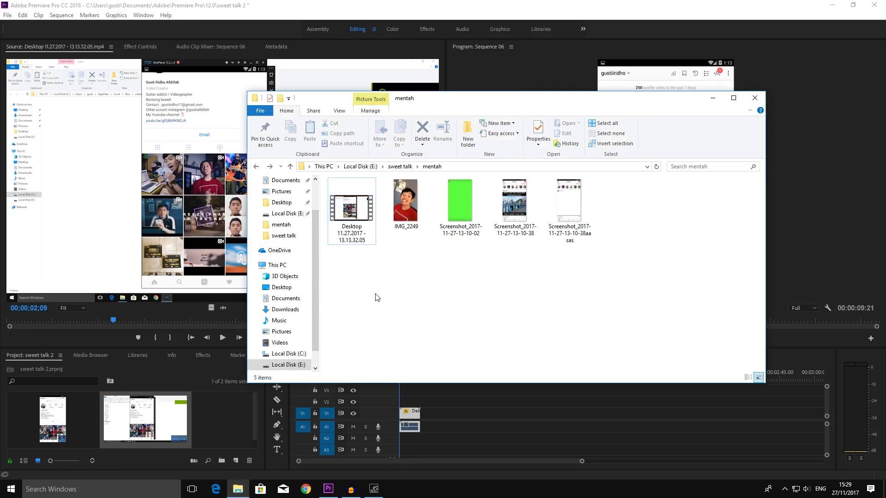
left_click(411, 185)
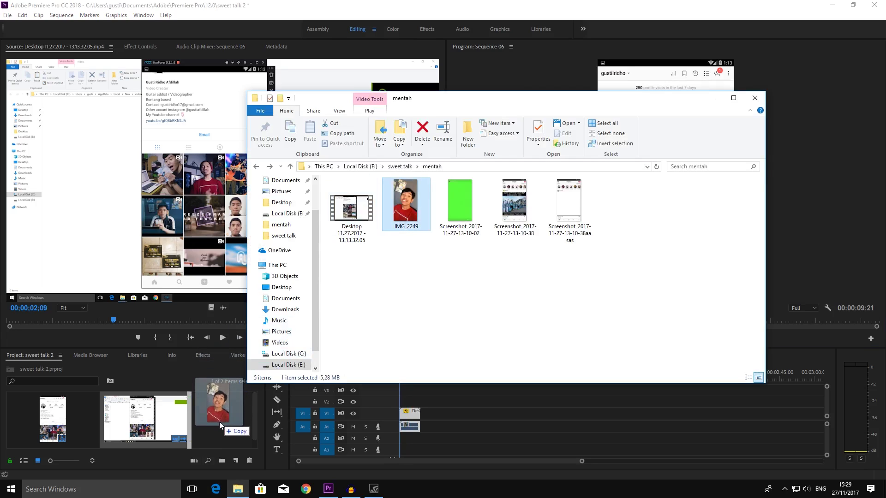
left_click_drag(411, 185, 219, 422)
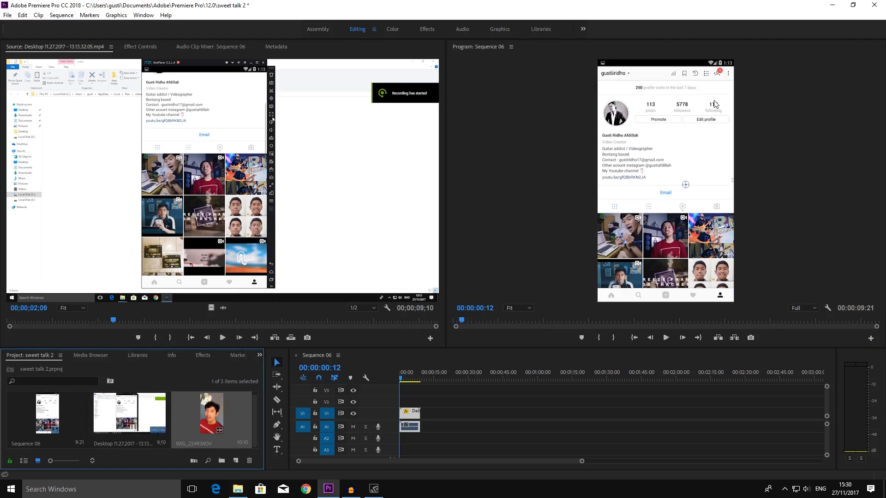
left_click(713, 98)
- Place IMG_2249 on V2 above the recording and apply the Crop effect to it
left_click_drag(222, 413, 394, 402)
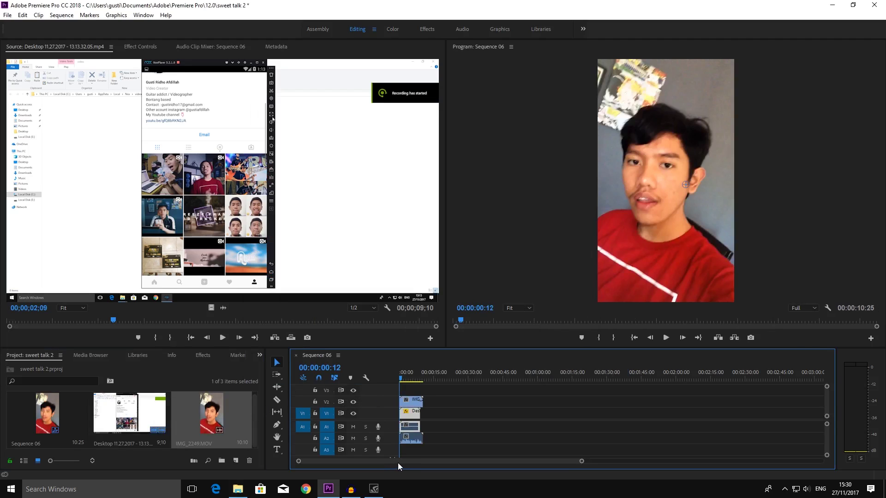
left_click(414, 403)
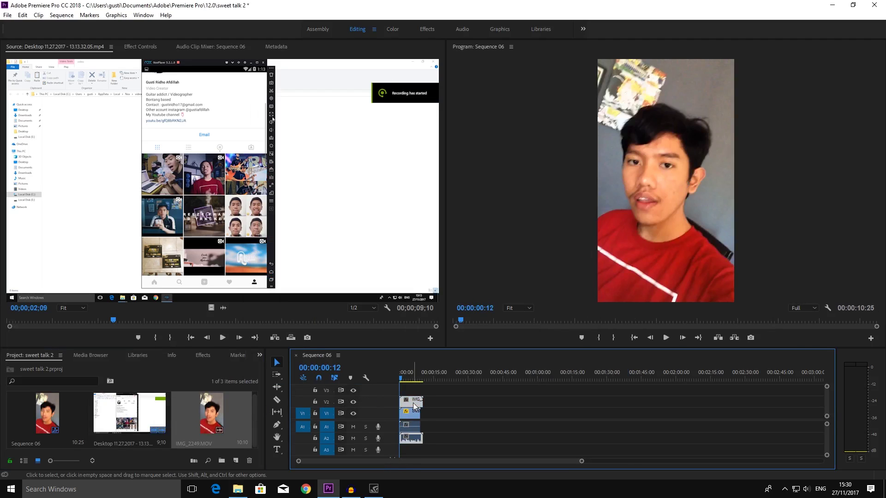
left_click(260, 356)
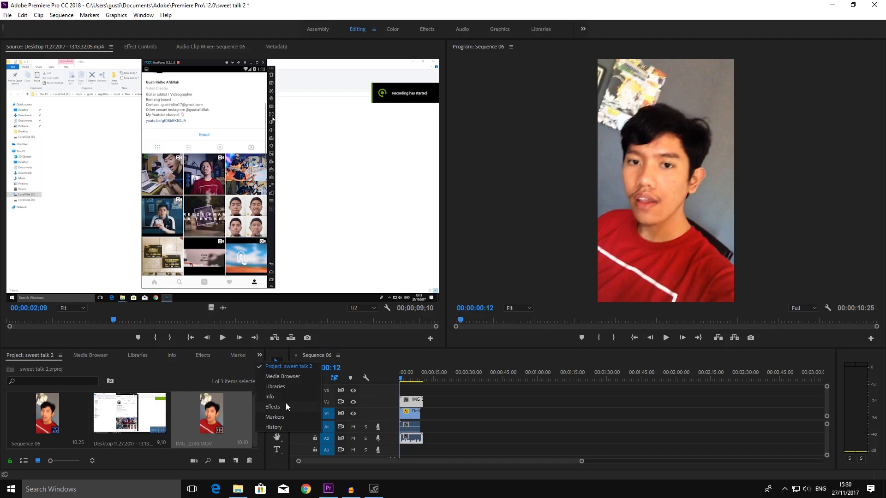
left_click(285, 408)
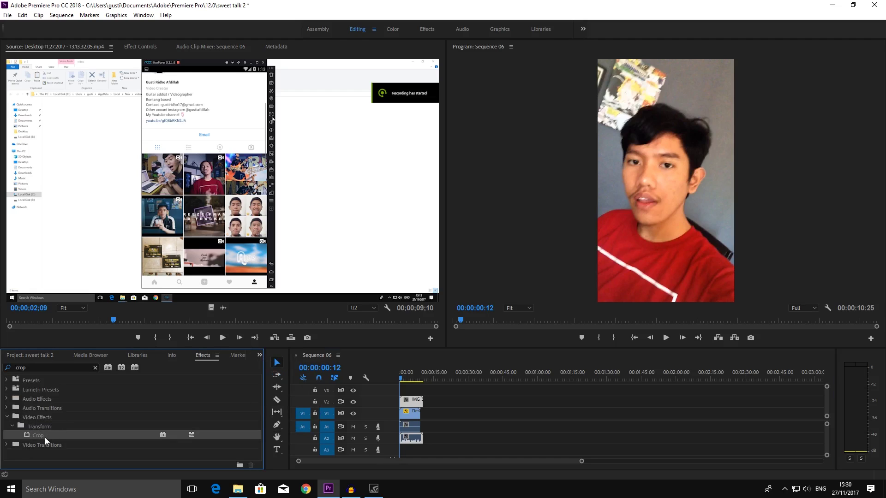
left_click_drag(41, 439, 407, 403)
left_click(140, 47)
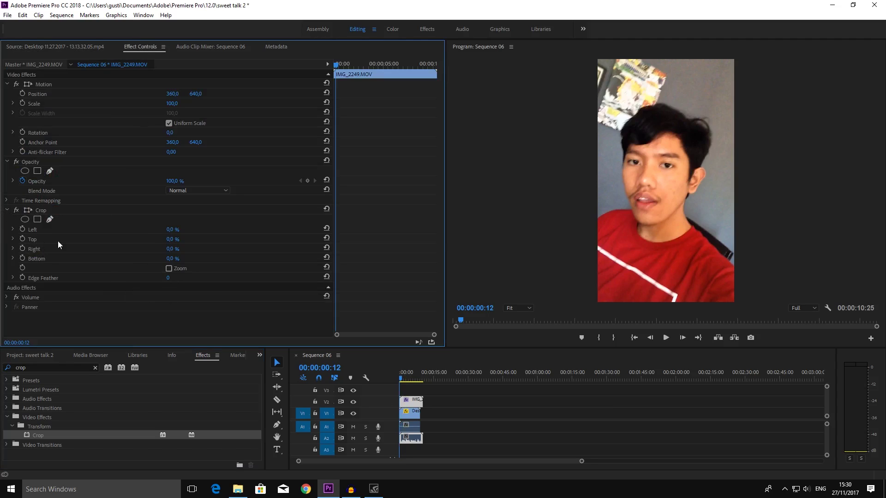
- Crop the selfie clip 24% from the top and 20% from the bottom
left_click(172, 239)
type("24")
left_click(186, 298)
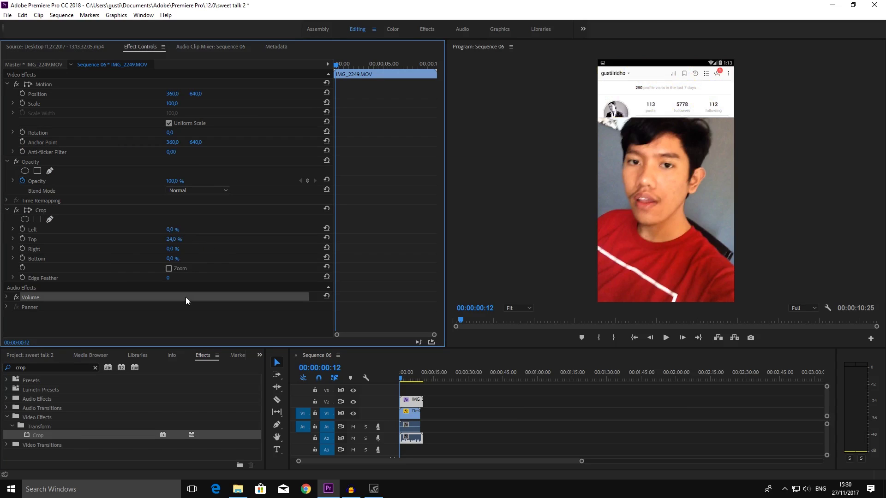
left_click(170, 259)
type("20")
left_click(248, 223)
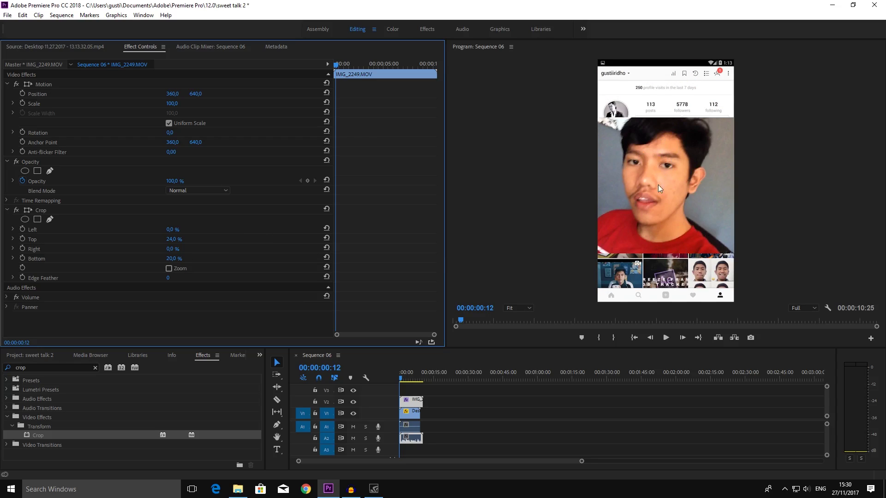
- Shrink the selfie clip and move it onto the first grid thumbnail at 100% preview zoom
left_click(657, 206)
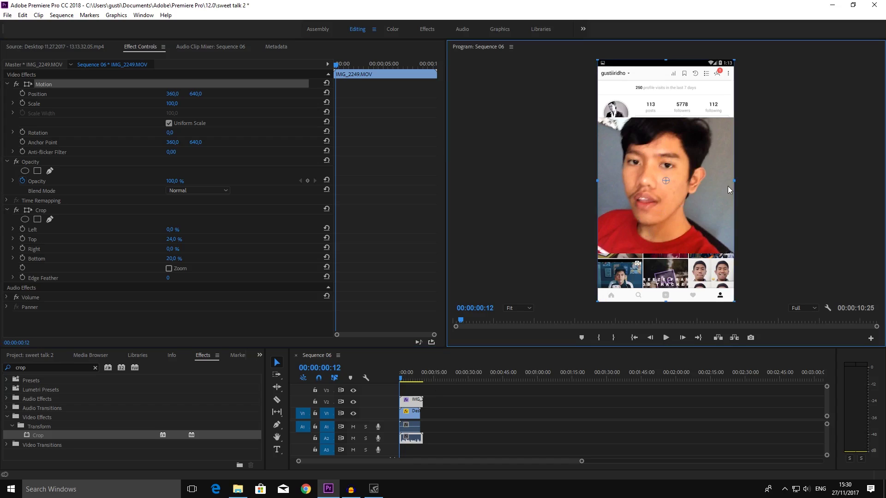
left_click_drag(734, 181, 703, 185)
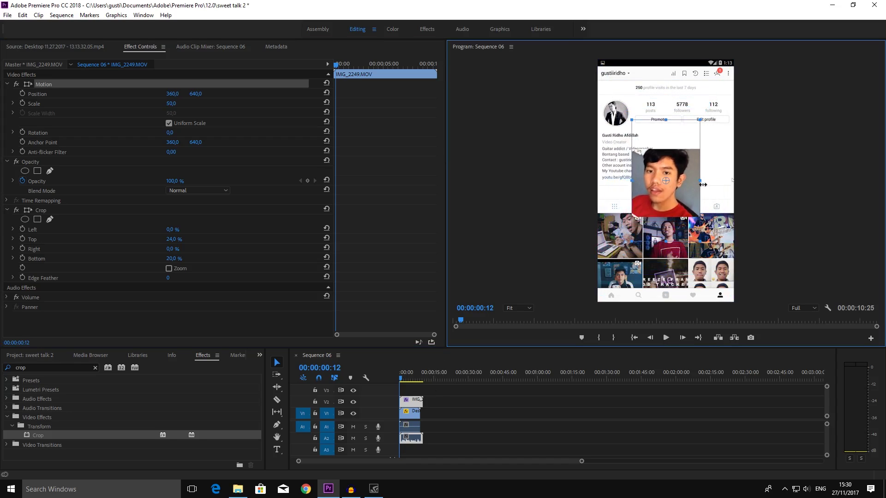
left_click_drag(676, 212, 644, 254)
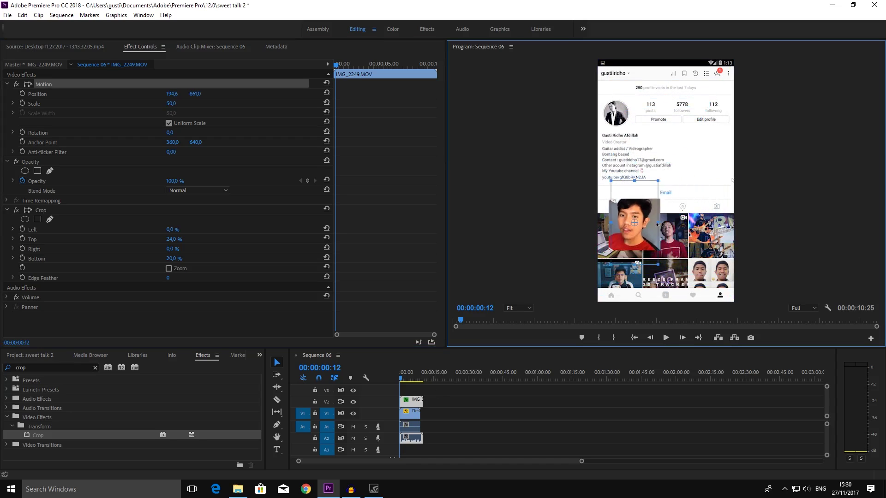
left_click_drag(659, 225, 654, 224)
left_click(524, 310)
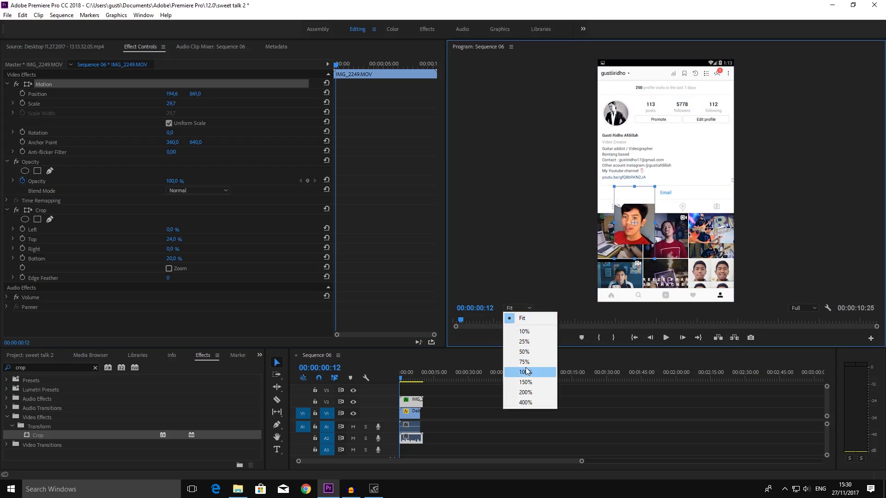
left_click(514, 371)
scroll(682, 170, "down", 3)
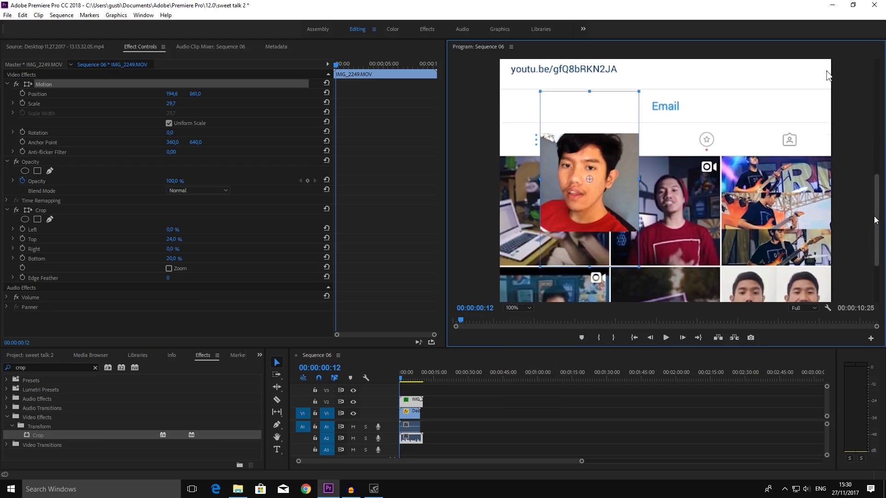
left_click_drag(612, 217, 577, 242)
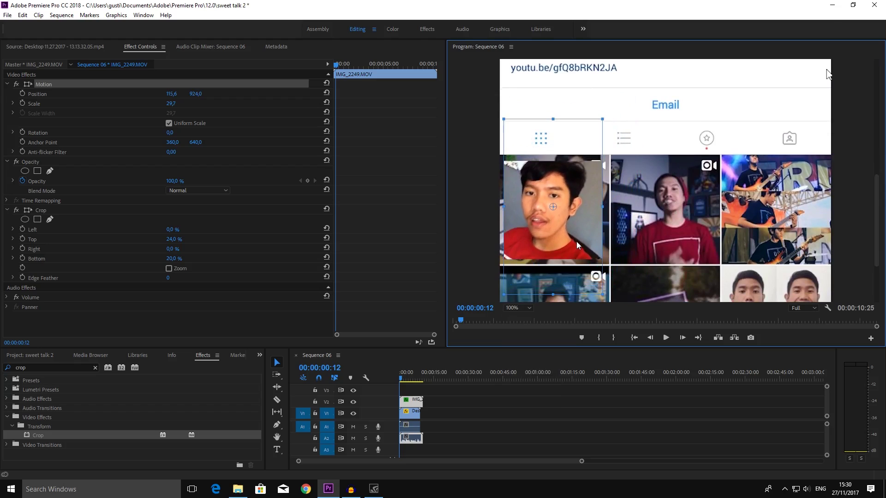
left_click_drag(606, 211, 604, 217)
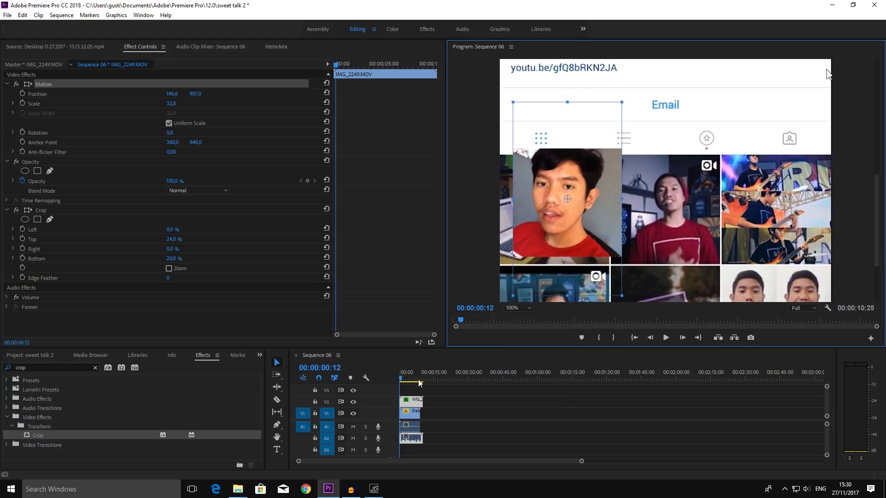
- Fine-tune the clip to scale 33.1 at position 118.6, 922.0 to match the thumbnail
left_click(416, 417)
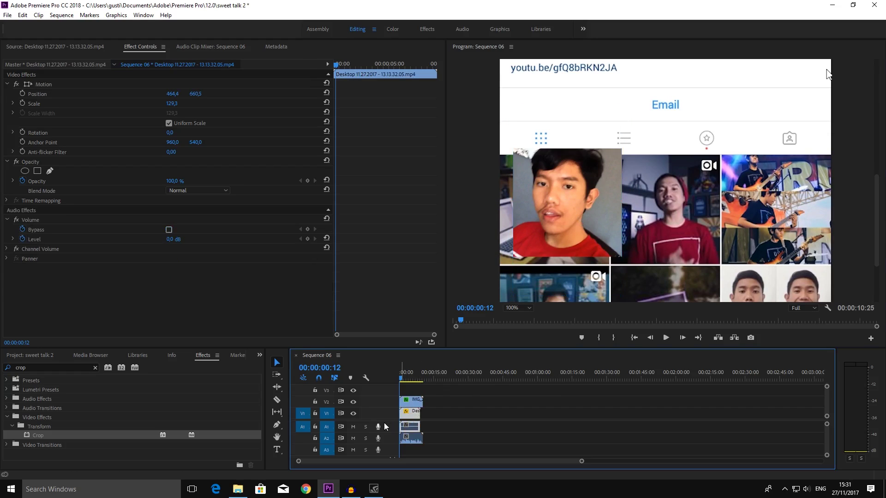
left_click(414, 402)
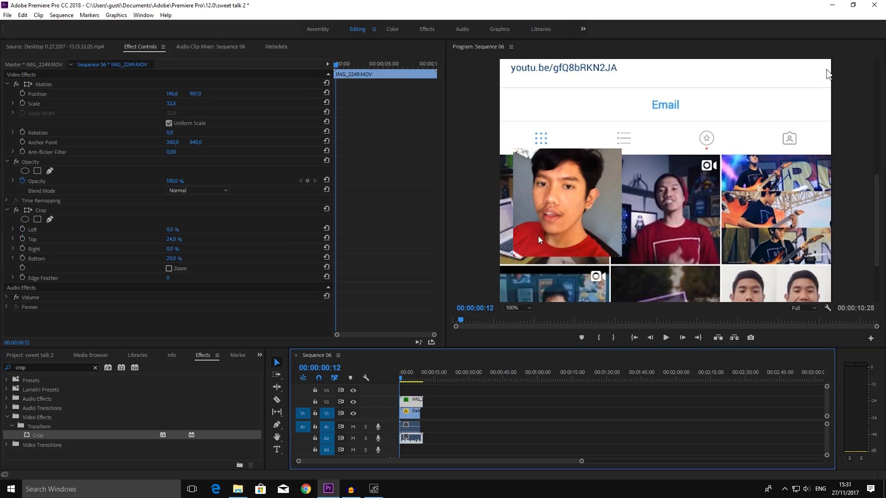
left_click(567, 201)
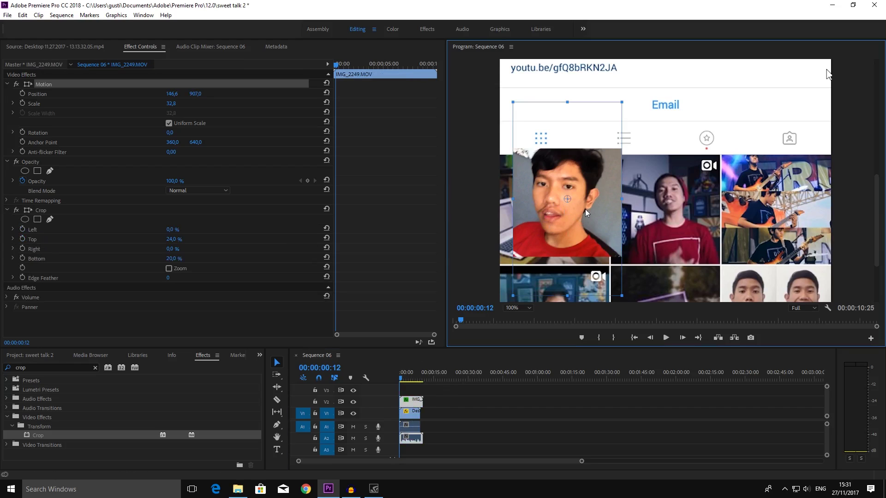
left_click_drag(626, 209, 569, 233)
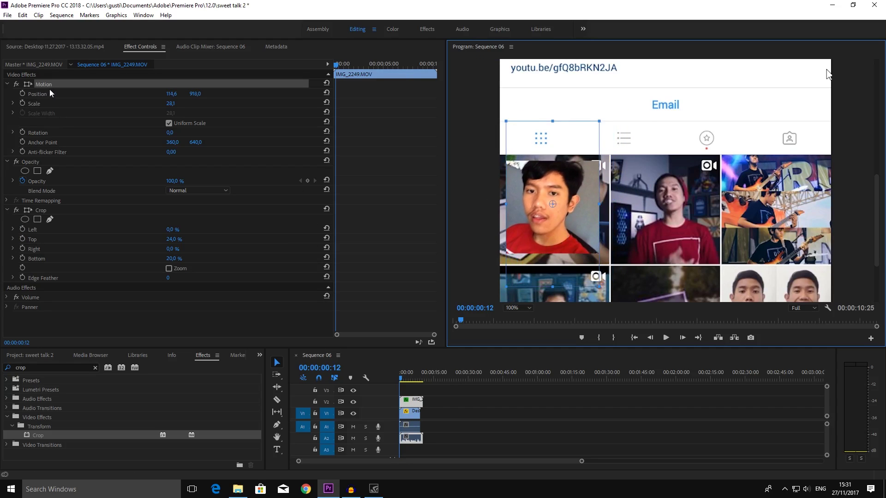
mouse_move(601, 203)
left_mouse_down()
mouse_move(577, 227)
mouse_move(605, 208)
left_mouse_up()
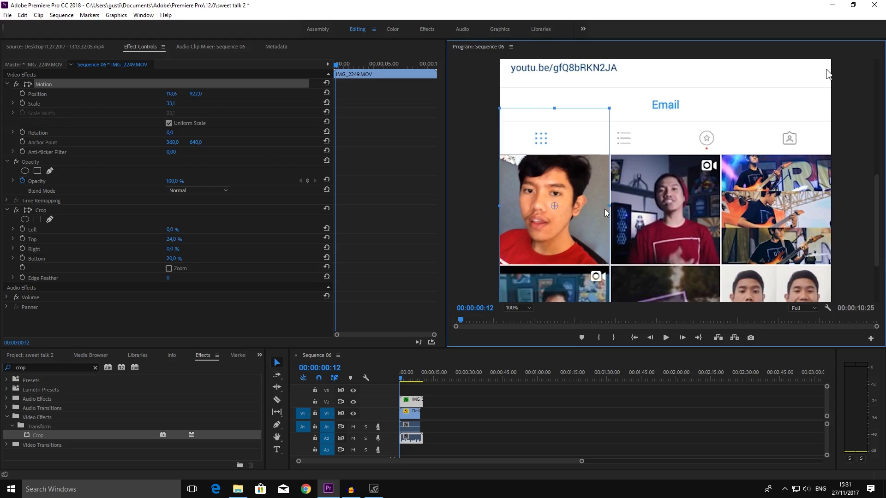
left_click(478, 209)
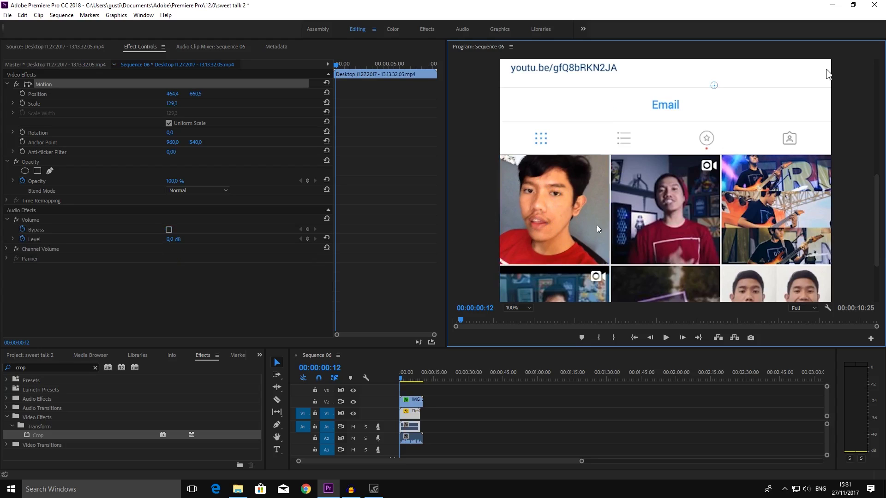
left_click(415, 404)
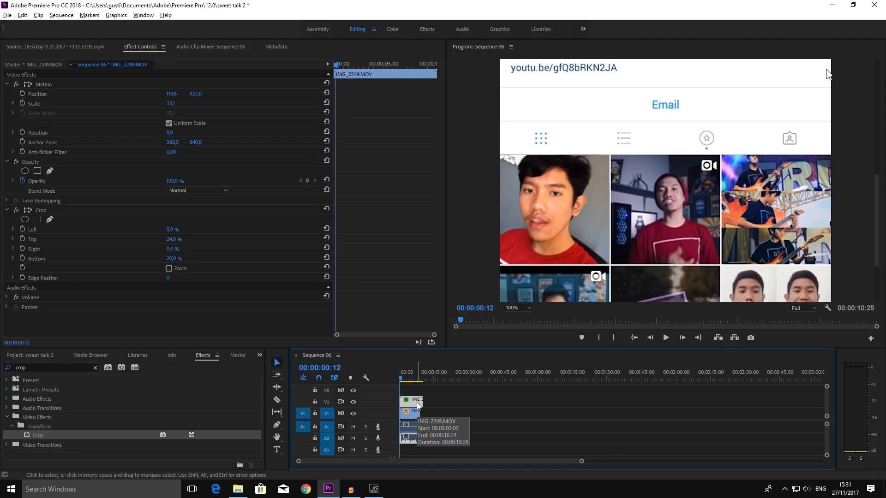
- Duplicate the selfie clip onto V3 and slide it to X 359.6 over the second thumbnail
left_click_drag(416, 402, 414, 390)
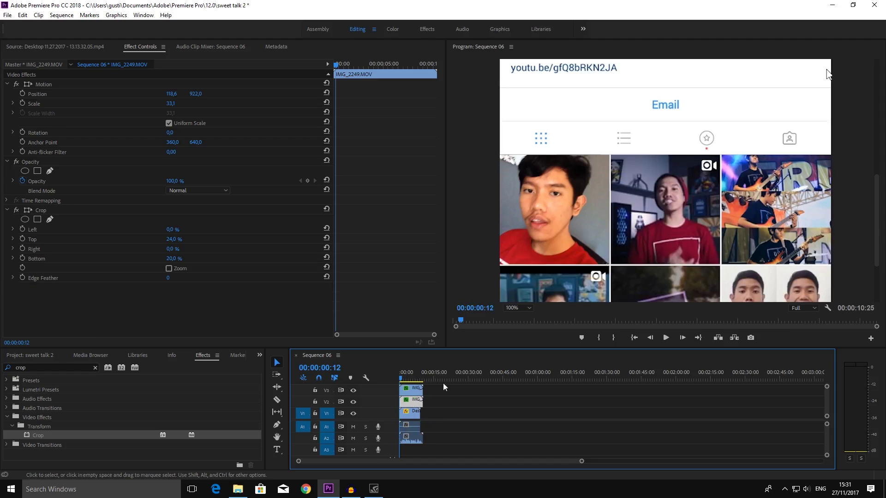
left_click(408, 387)
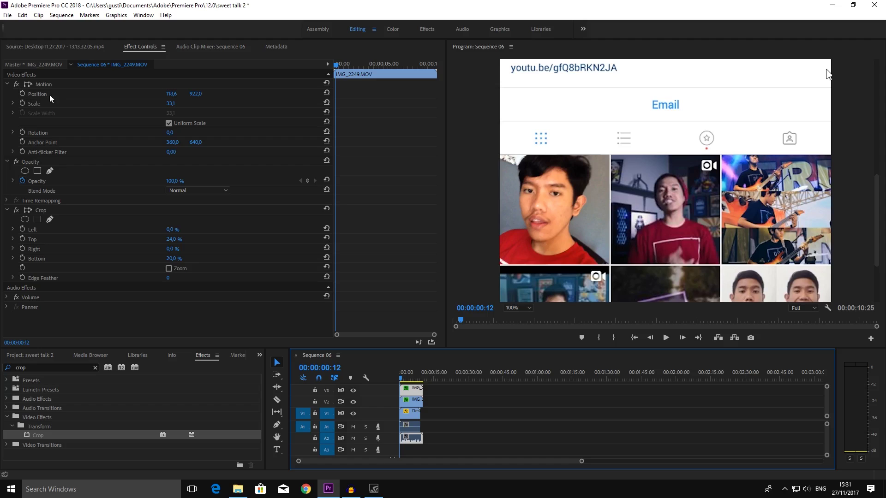
left_click_drag(168, 94, 288, 99)
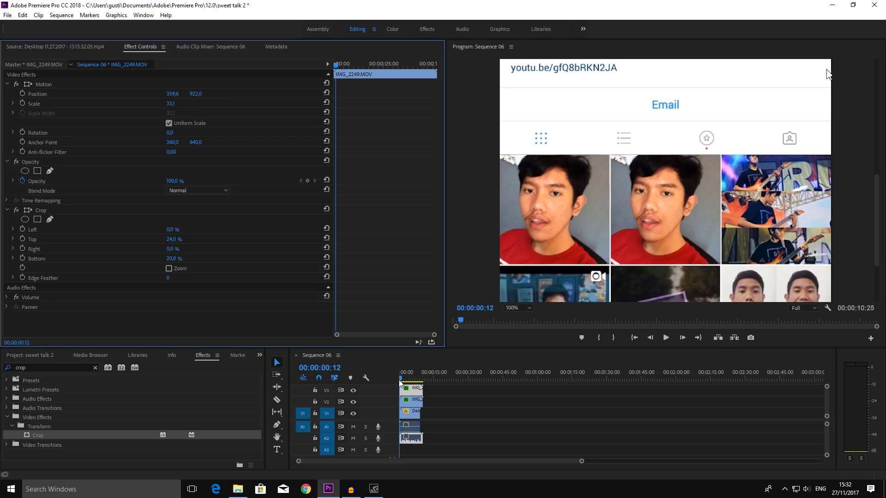
- Add a time-offset copy on V4 at X 599.6 over the third thumbnail, then return to the start
left_click_drag(418, 393, 419, 386)
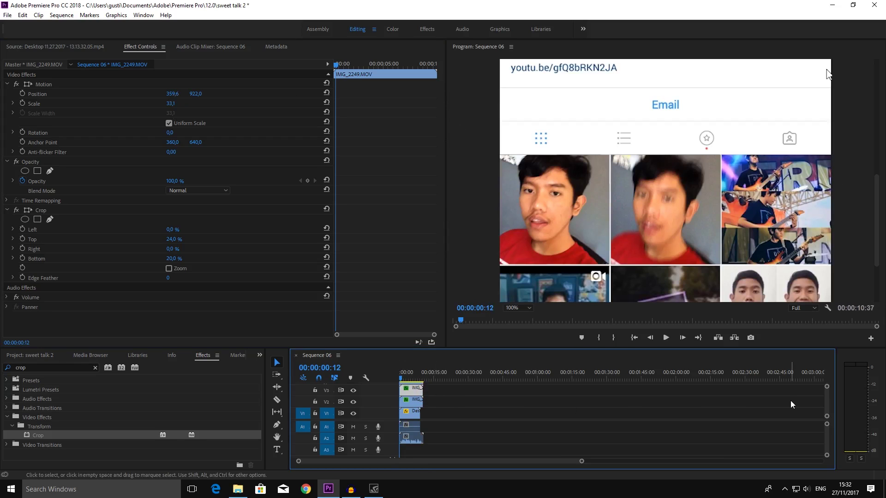
scroll(827, 398, "up", 2)
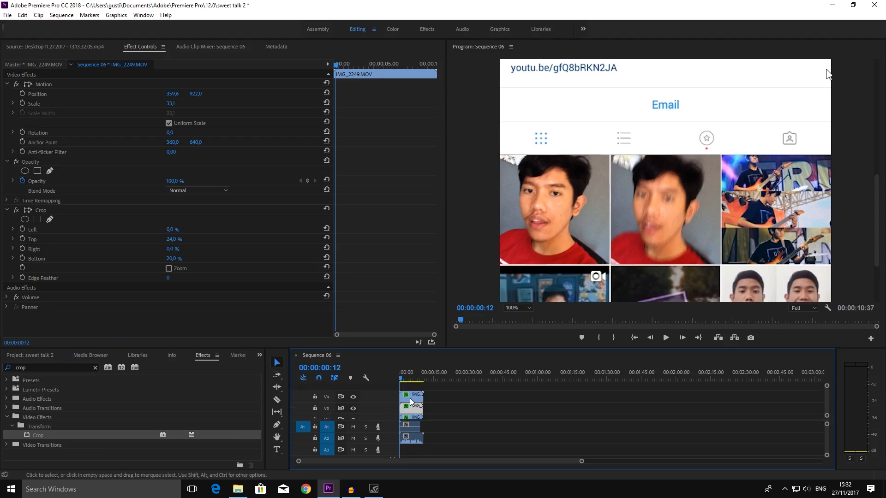
left_click_drag(172, 93, 295, 106)
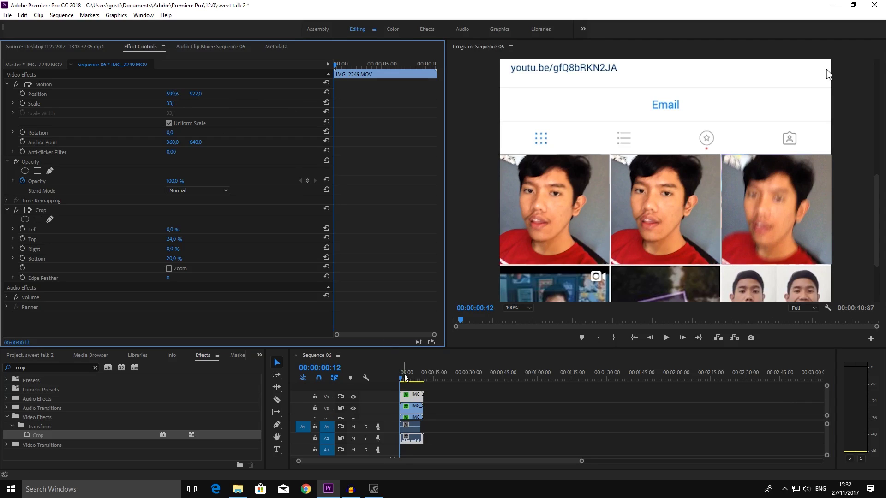
left_click_drag(405, 377, 399, 377)
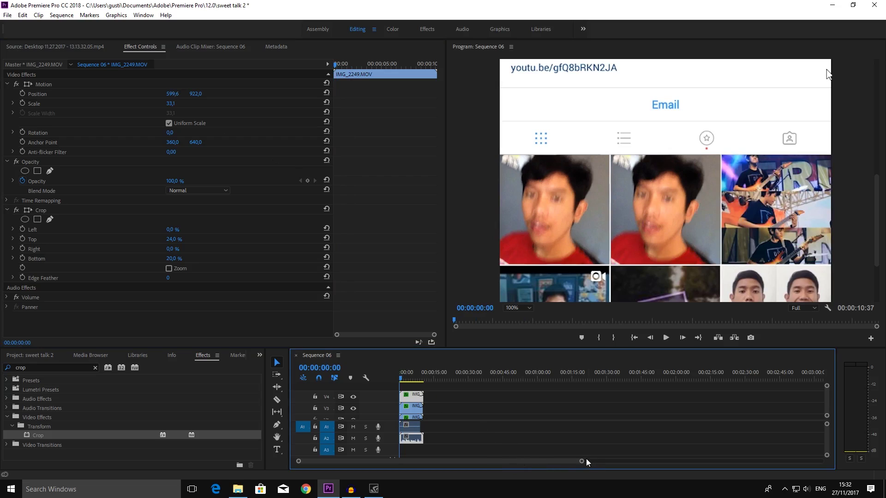
- Align the top copy to start at 00:00, play the grid preview, and fit the frame in view
left_click_drag(581, 461, 391, 461)
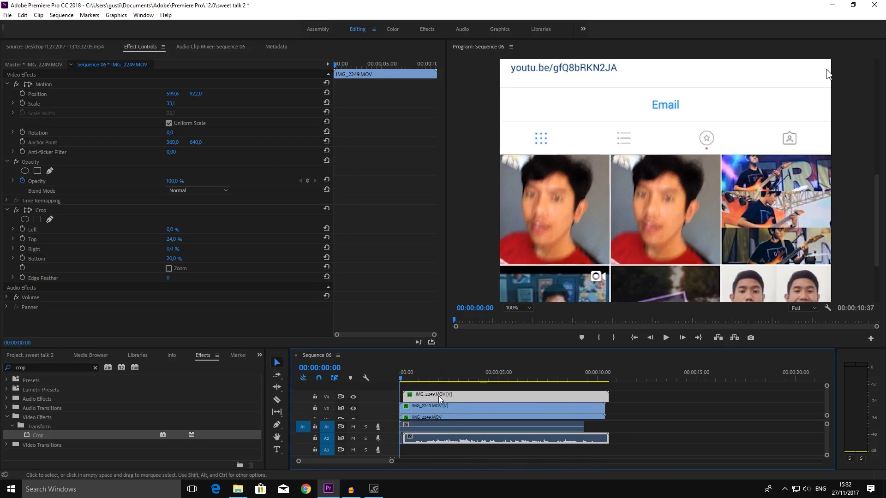
left_click_drag(438, 396, 435, 396)
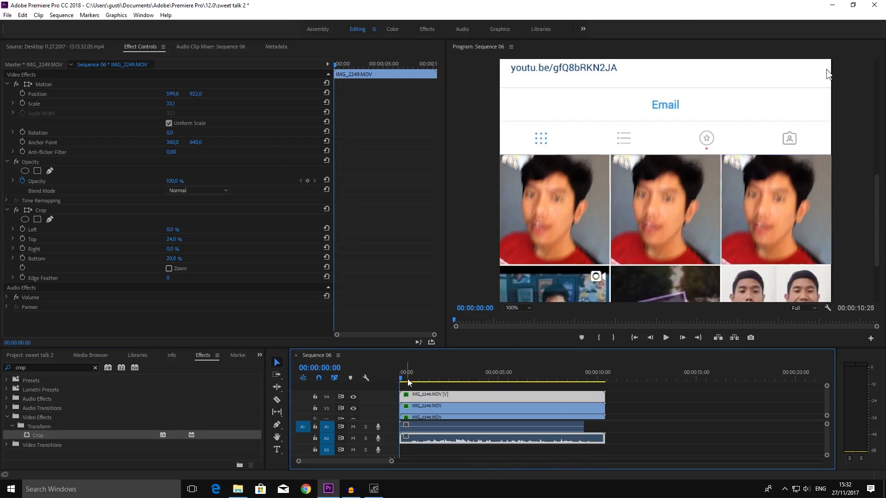
key("space")
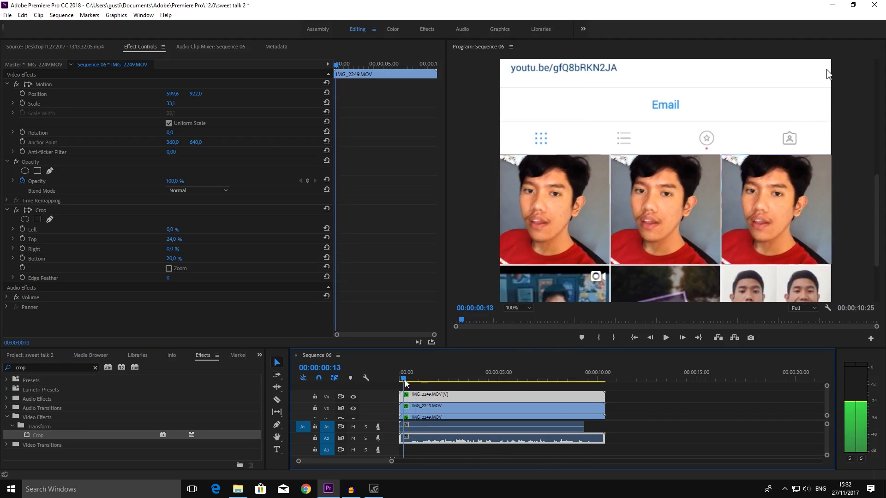
key("space")
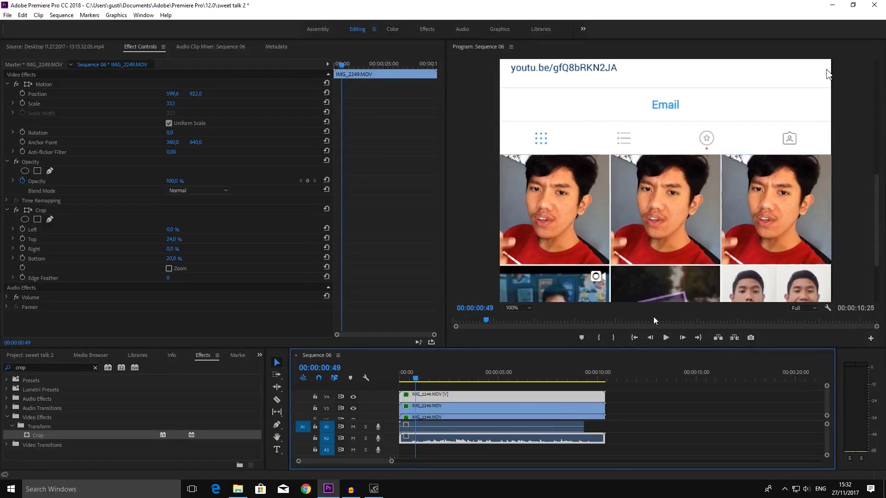
left_click(518, 308)
left_click(521, 262)
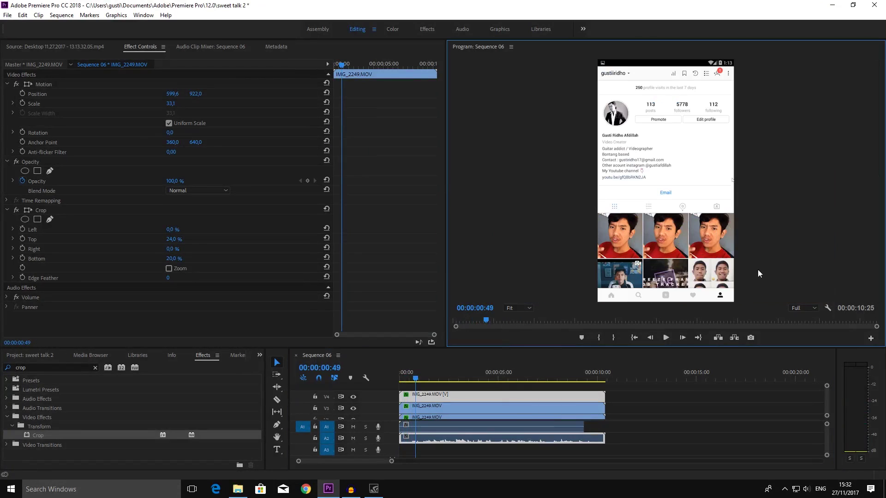
- Step frame by frame to park the playhead at 00:00:01:36, just before scrolling begins
left_click_drag(424, 380, 435, 379)
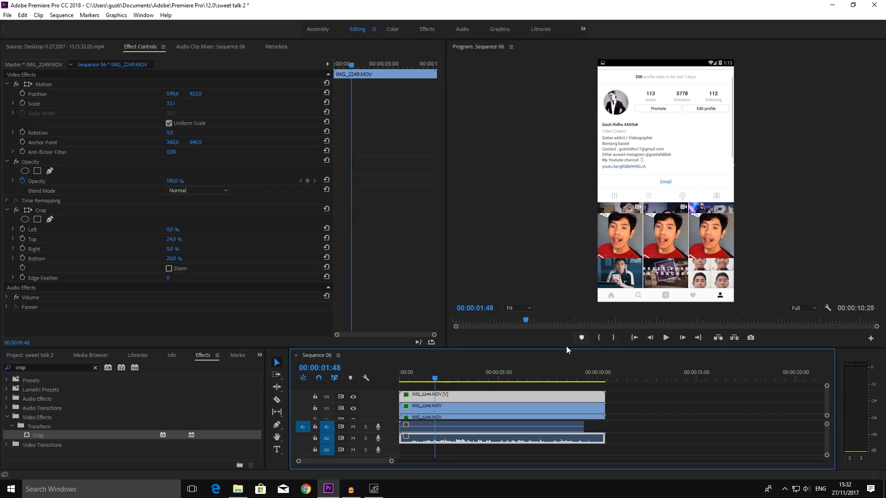
left_click_drag(391, 461, 365, 466)
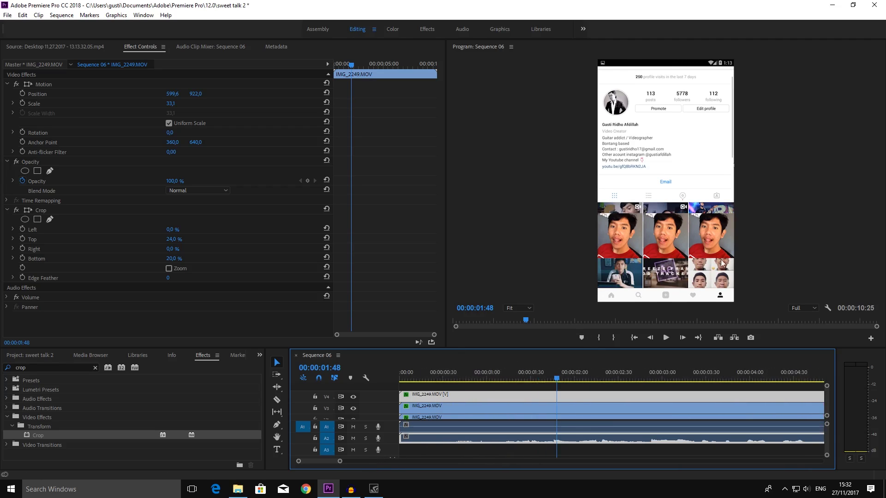
left_click(552, 380)
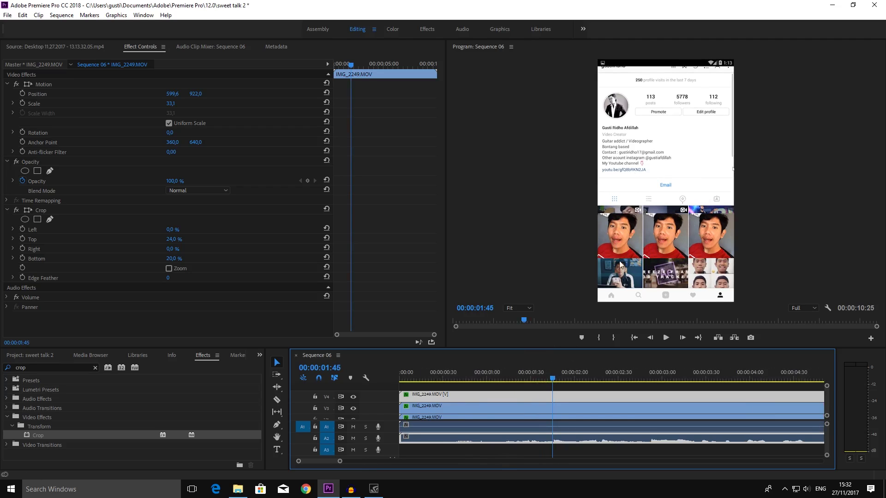
left_click_drag(553, 380, 537, 384)
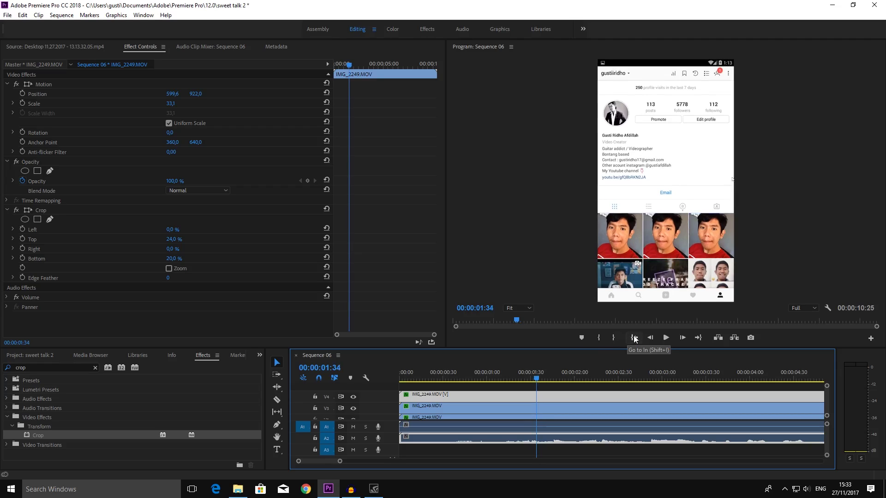
key("Left")
key("Left")
key("Left")
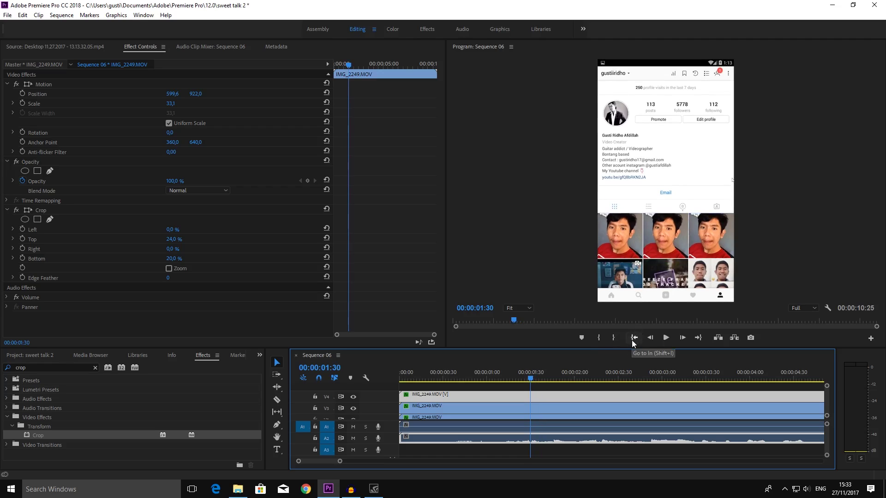
key("Right")
key("Right")
key("Right")
key("Right")
key("Right")
key("Right")
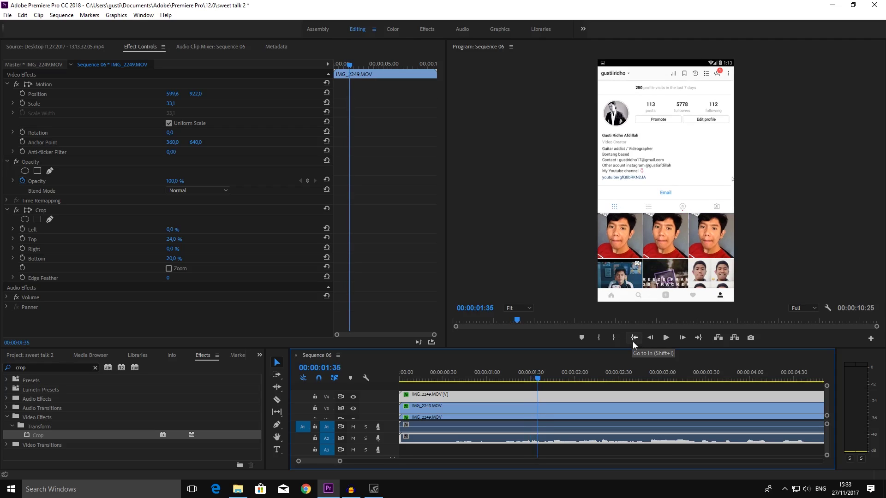
key("Right")
key("Right")
key("Left")
key("Left")
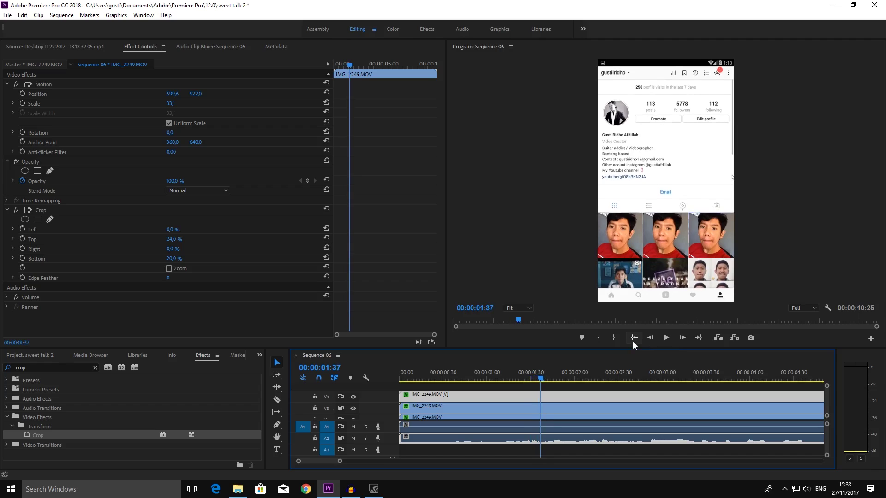
key("Right")
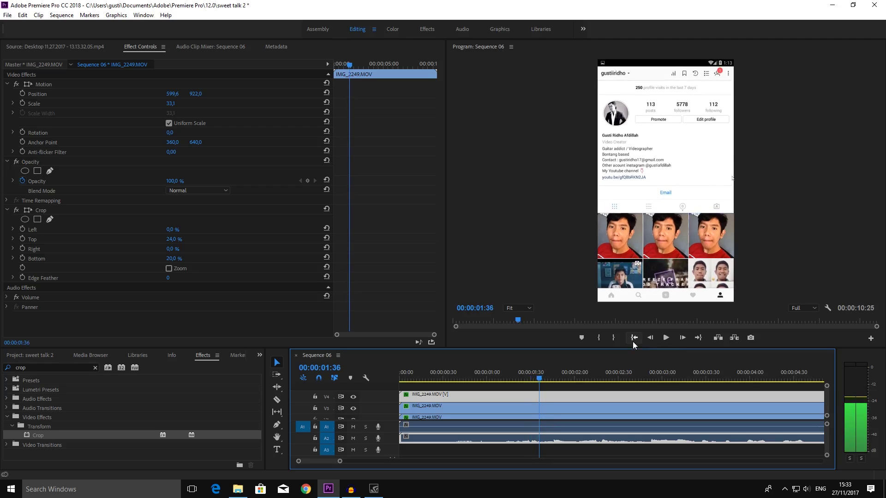
key("Left")
scroll(827, 403, "down", 2)
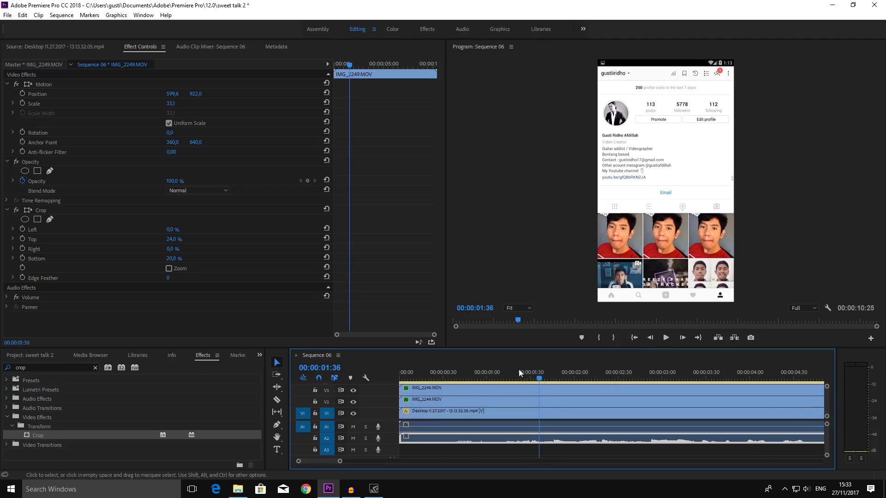
- Add a Position keyframe at 118.6, 922.0 to the V2 selfie clip at 01:36, then advance a frame
left_click(431, 400)
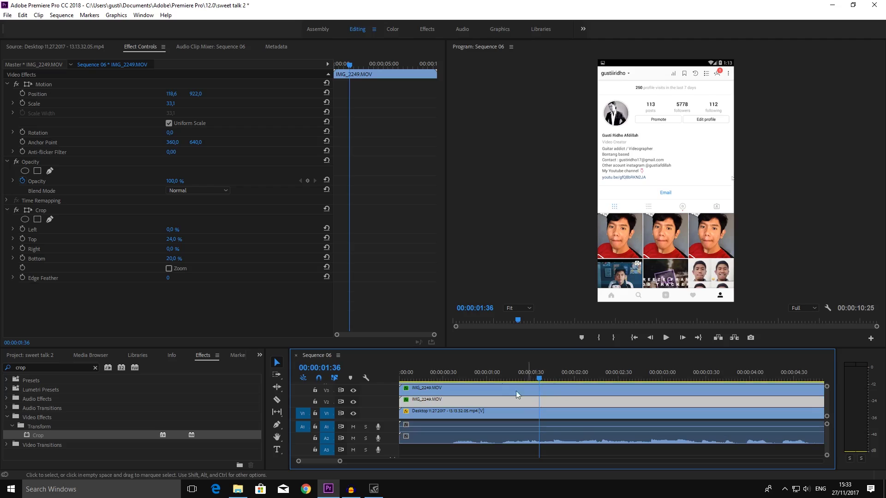
left_click(22, 94)
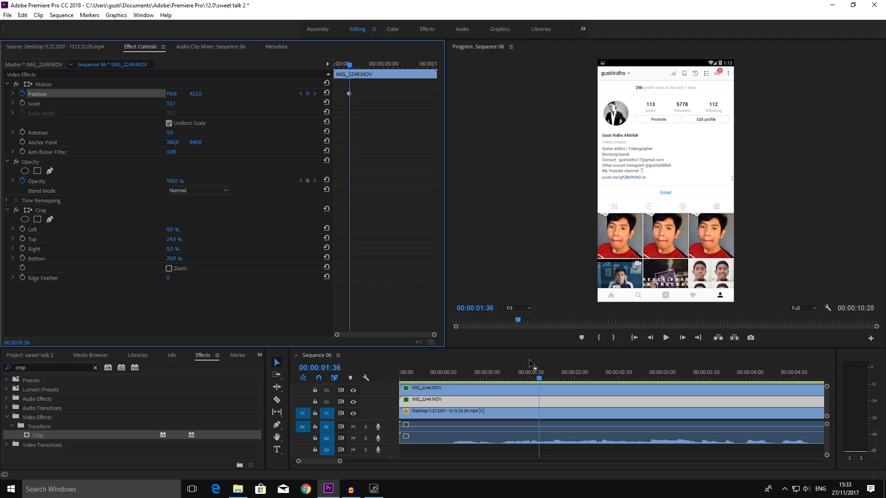
key("Right")
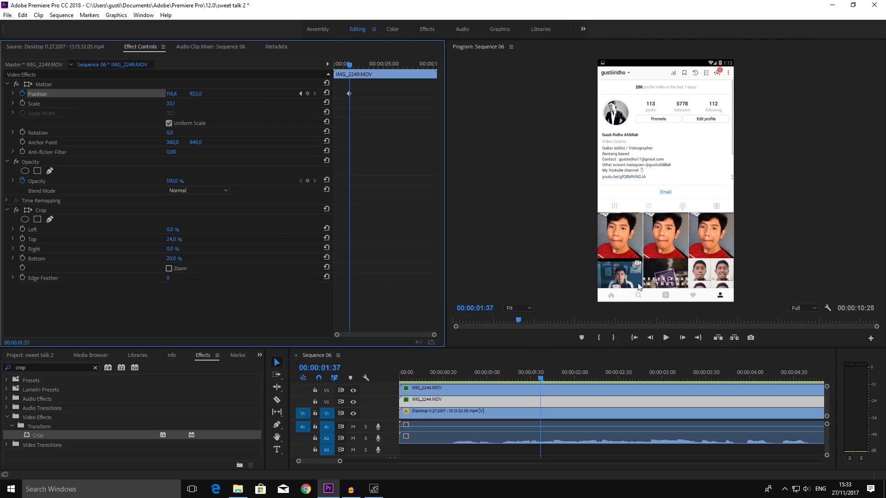
- Set the preview zoom to 75% and keyframe Position Y up to 916, 914 and 909 frame by frame
left_click(523, 308)
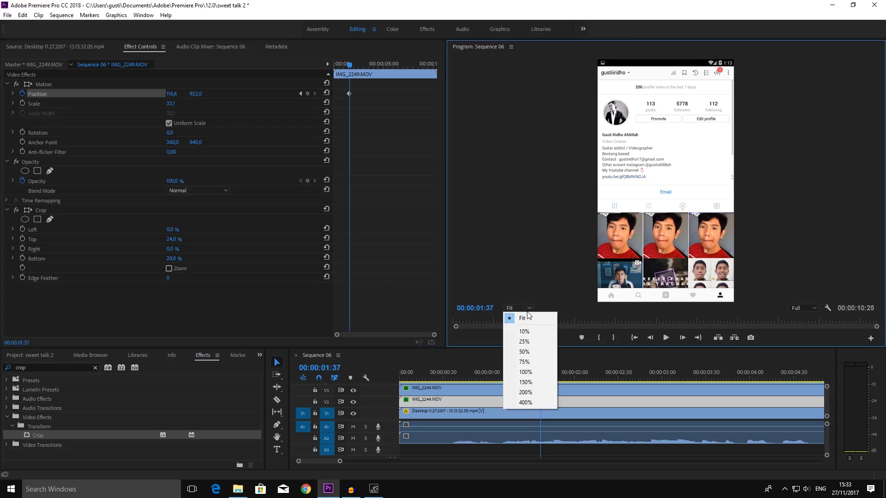
left_click(526, 354)
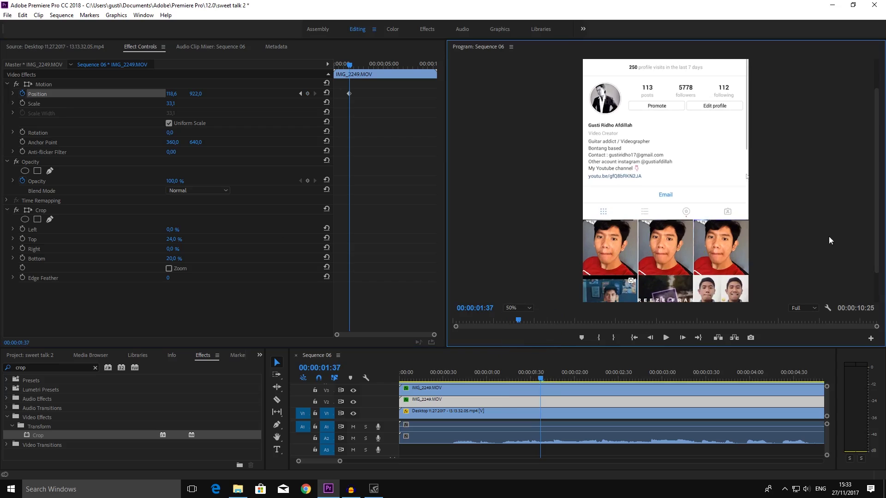
left_click(524, 308)
left_click(526, 364)
scroll(876, 183, "down", 3)
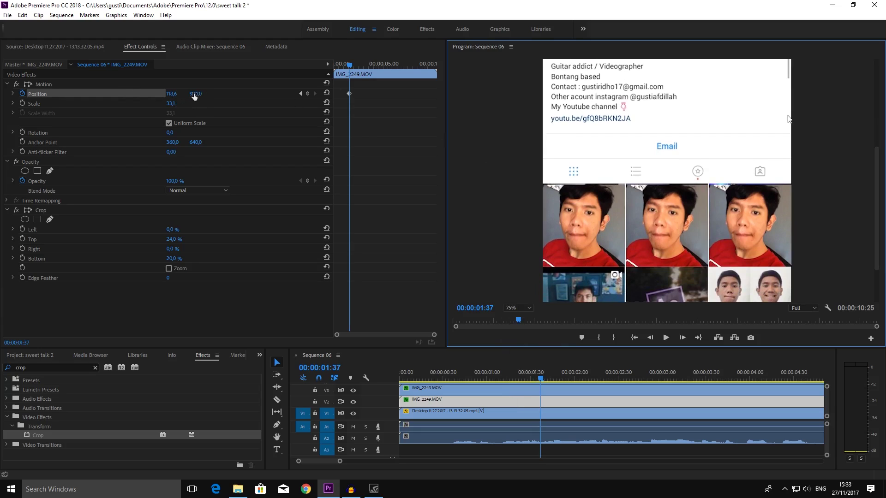
left_click_drag(196, 97, 200, 94)
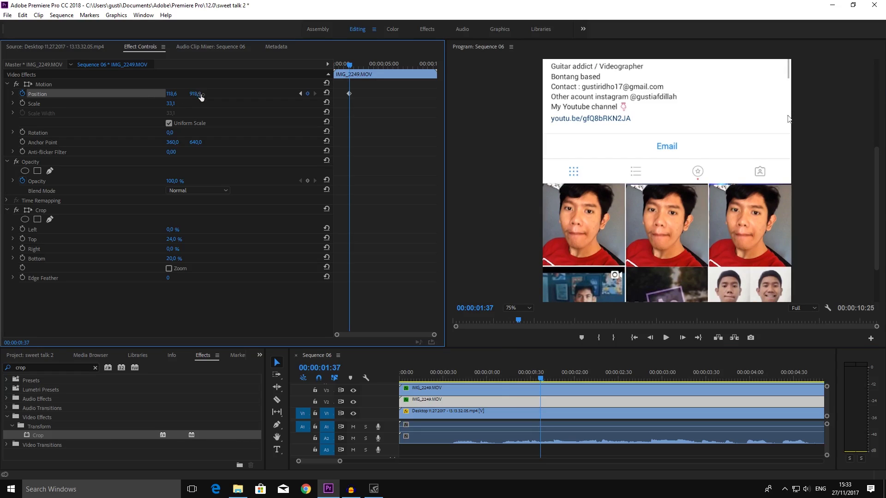
key("Right")
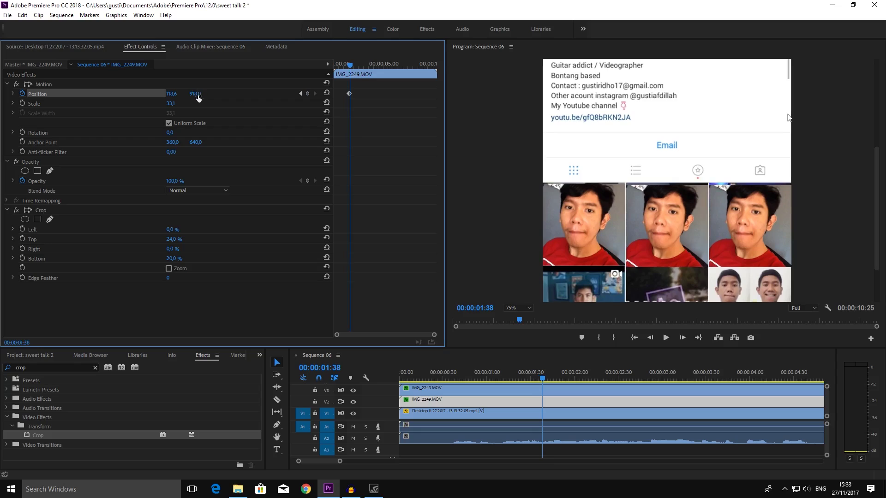
left_click_drag(198, 97, 197, 97)
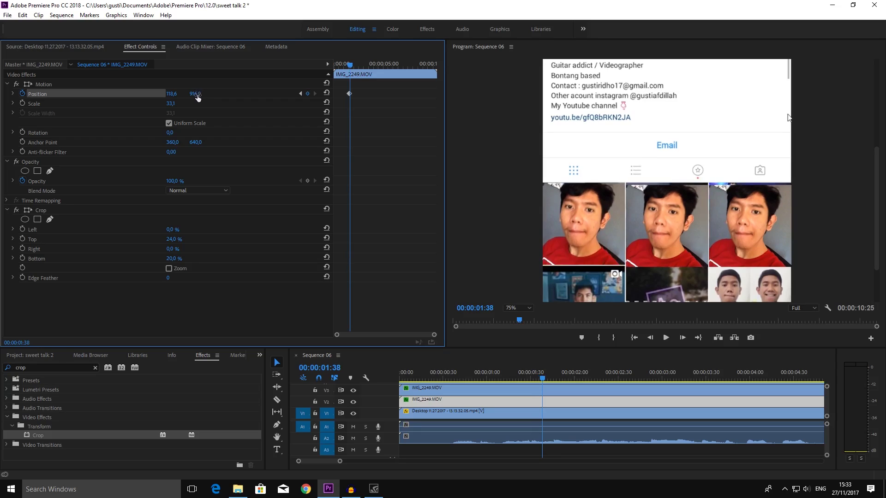
key("Right")
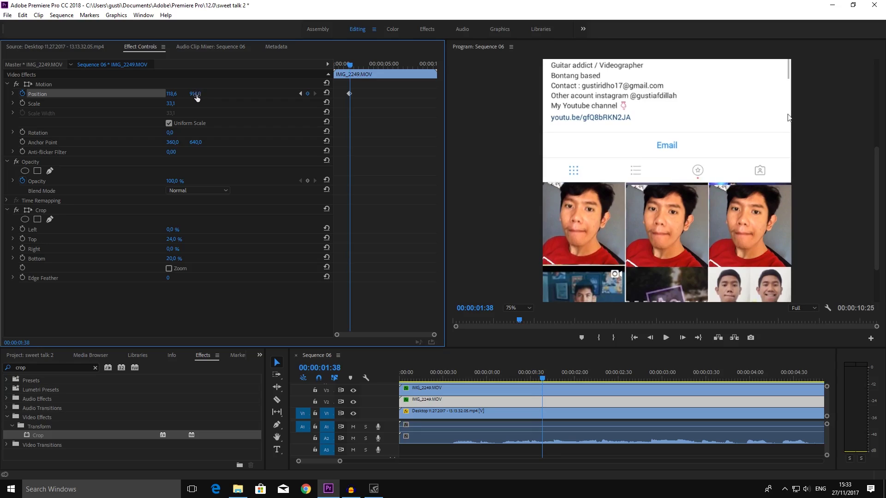
left_click_drag(197, 96, 199, 94)
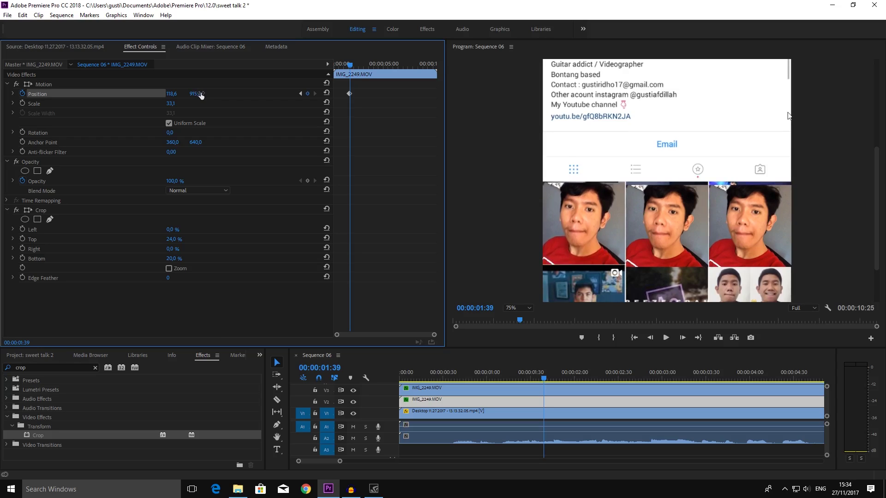
key("Right")
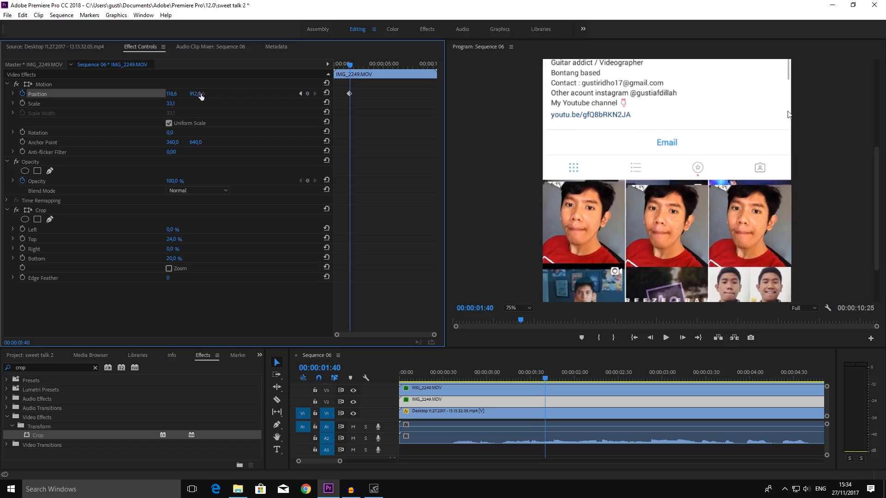
left_click_drag(201, 96, 197, 95)
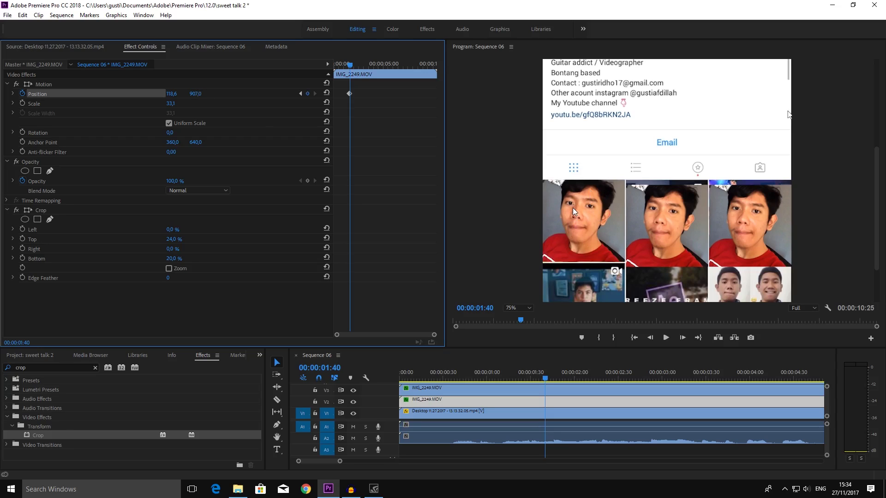
- Step frame by frame through the rest of the scroll toward 00:00:02:42, then zoom the timeline out
key("Right")
key("Right")
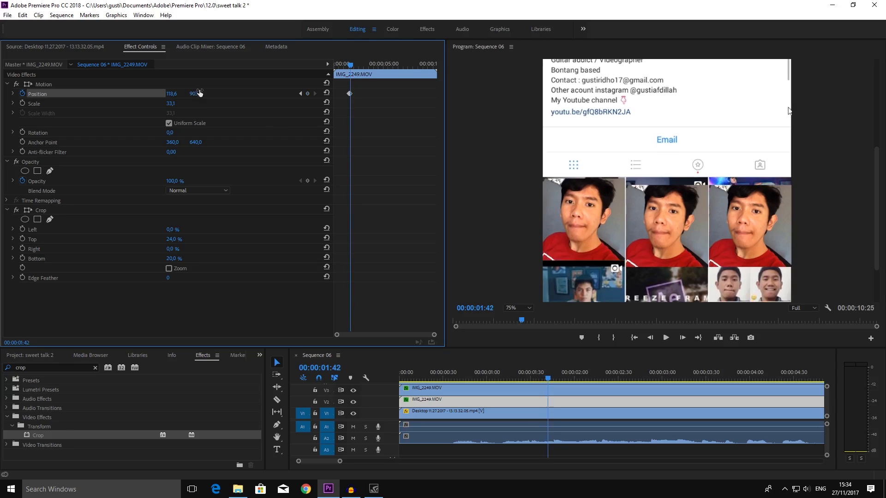
key("Right")
key("Right")
key("Right")
key("Right")
key("Right")
key("Right")
key("Right")
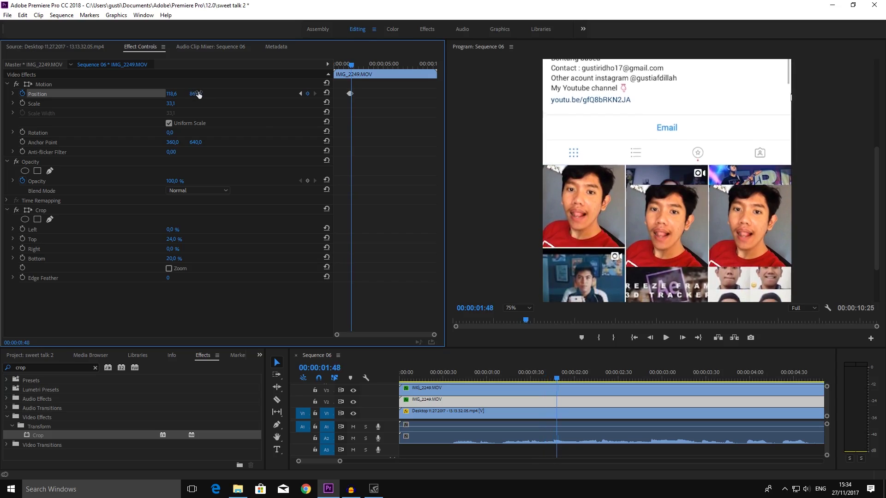
key("Right")
key("Right")
key("Right")
key("Right")
key("Right")
key("Right")
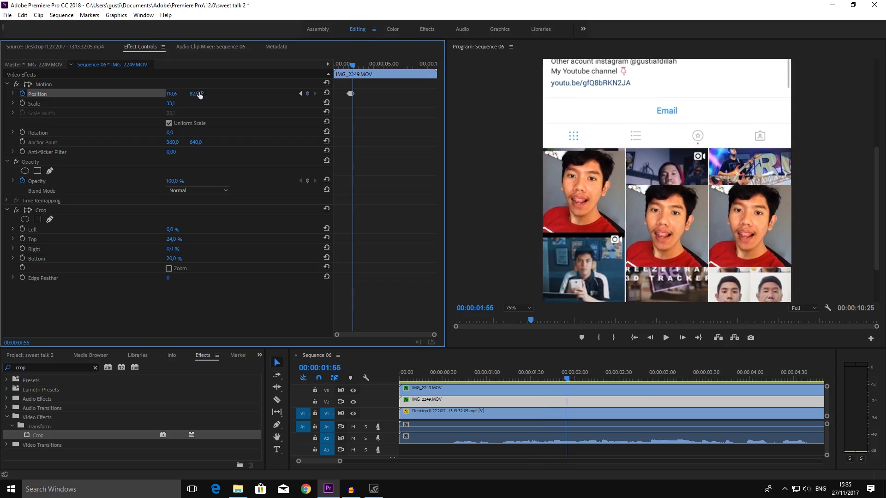
key("Right")
key("Right")
key("Right")
key("Right")
key("Right")
key("Right")
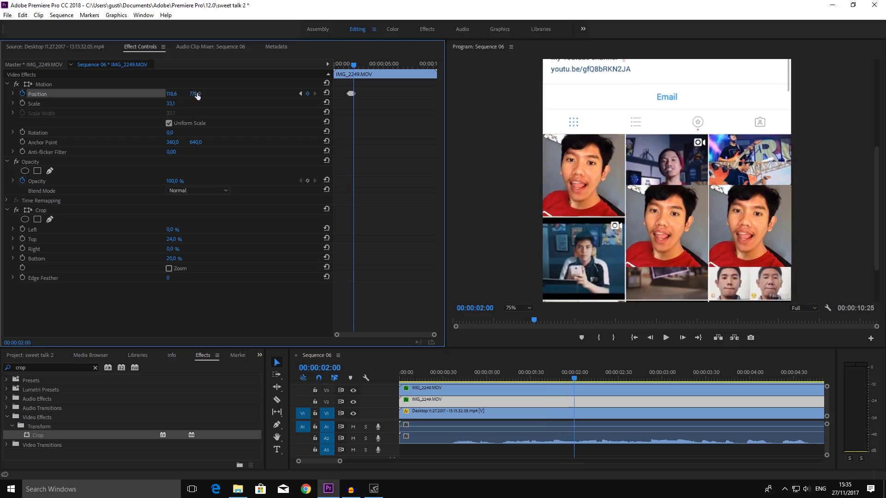
key("Right")
key("Right")
key("Right")
key("Right")
key("Right")
key("Right")
key("Right")
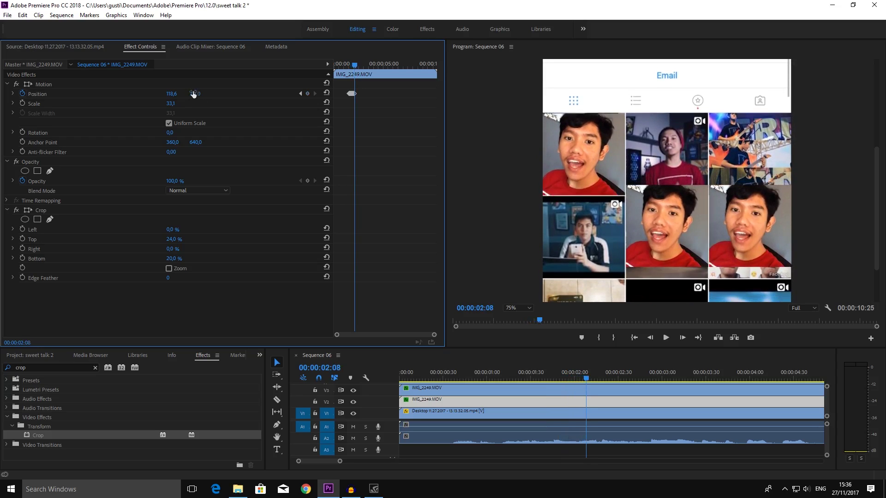
key("Right")
key("Right")
key("Right")
key("Right")
key("Right")
key("Right")
key("Right")
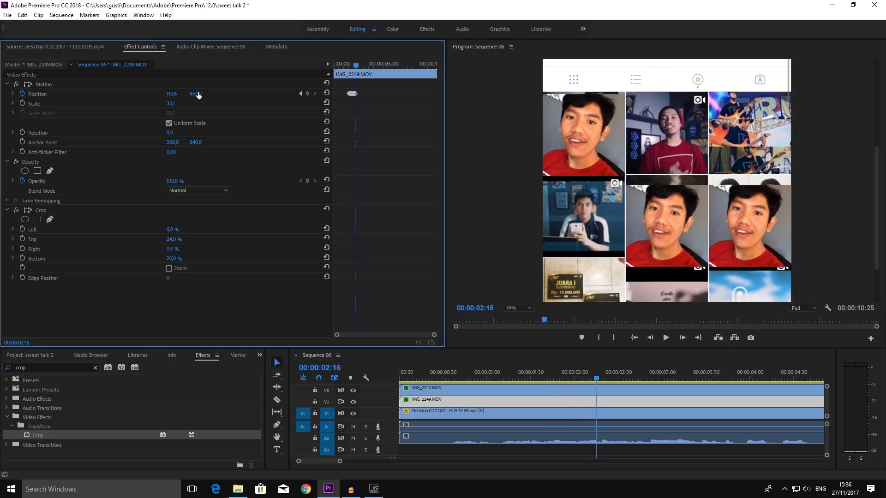
key("Right")
key("Right")
key("Right")
key("Right")
key("Right")
key("Right")
key("Right")
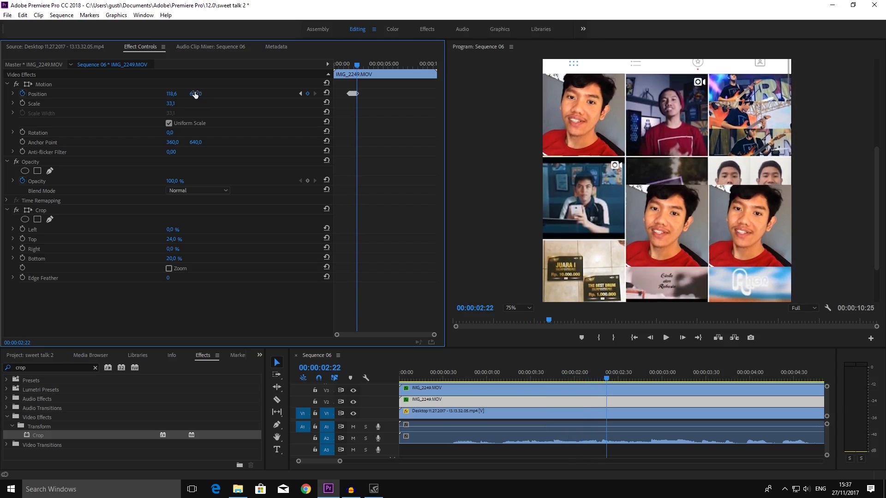
key("Right")
key("Right")
key("Right")
key("Right")
key("Right")
key("Right")
key("Right")
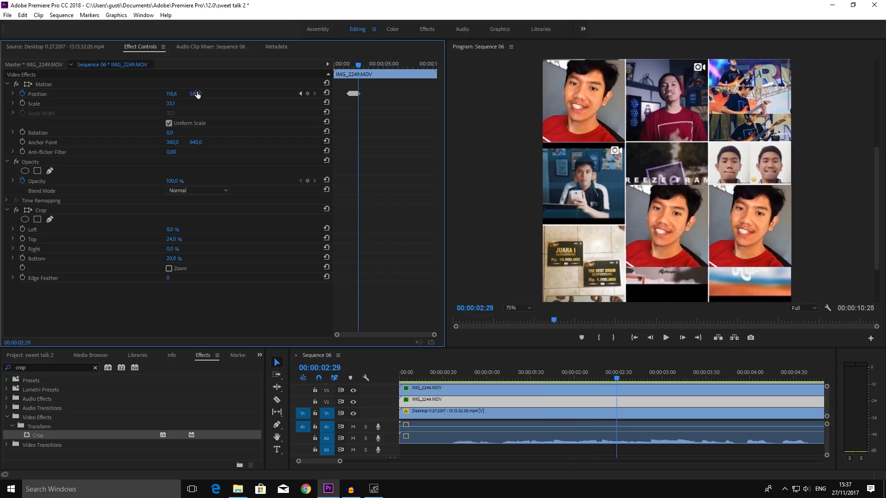
key("Right")
key("Right")
key("Right")
key("Right")
key("Right")
key("Right")
key("Right")
key("Right")
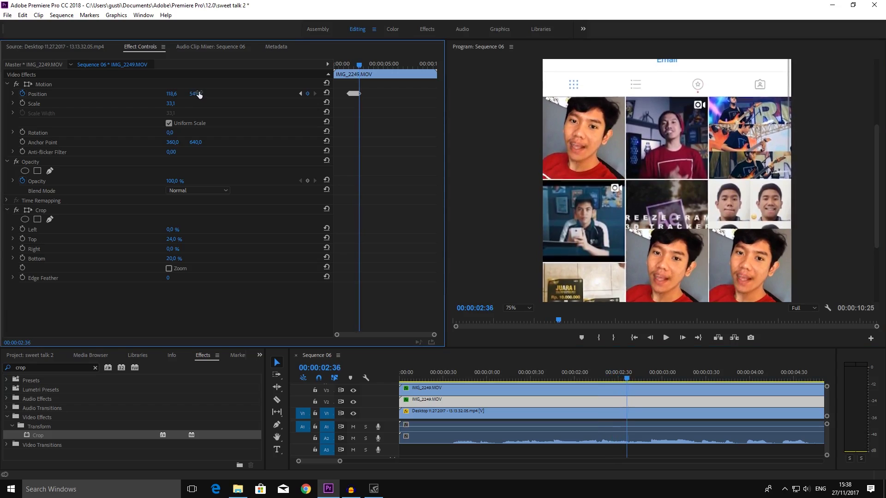
key("Right")
key("Right")
key("Right")
key("Right")
key("Right")
left_click_drag(340, 462, 398, 461)
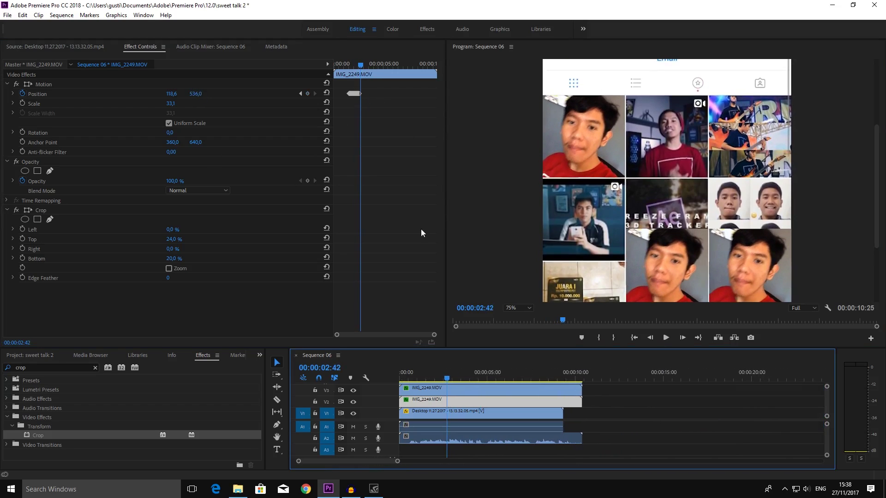
- Review the keyframed Position motion from 01:33 with the preview fit to the frame
left_click_drag(433, 336, 387, 335)
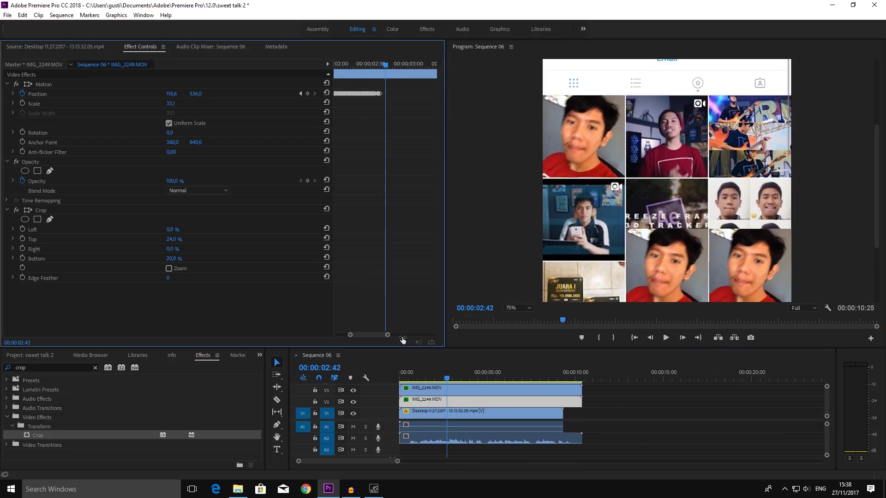
left_click(431, 379)
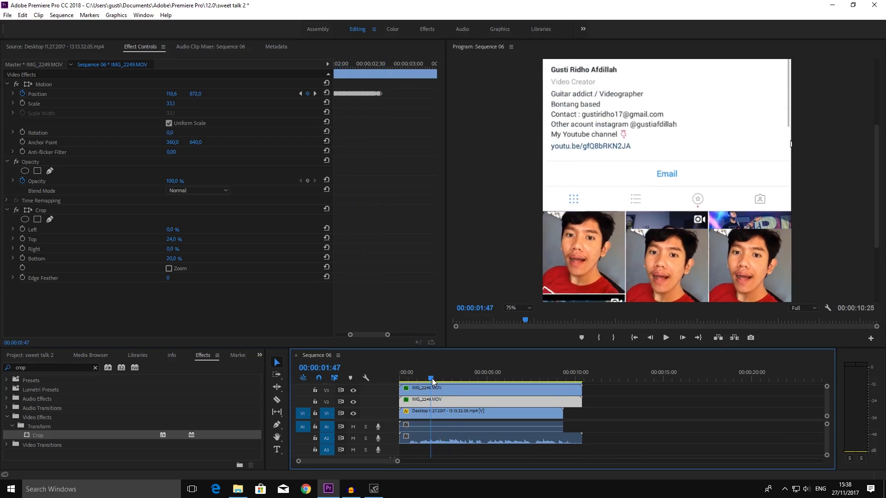
left_click(528, 310)
left_click(526, 315)
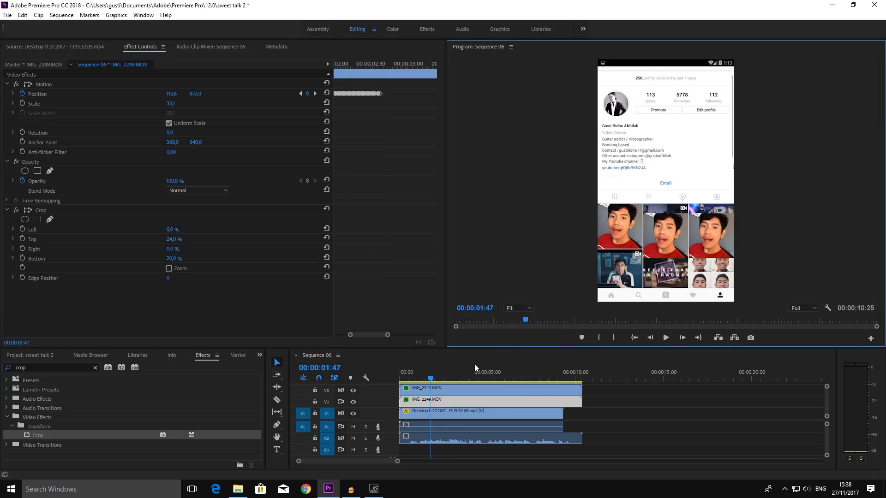
mouse_move(434, 380)
left_mouse_down()
mouse_move(428, 374)
mouse_move(439, 373)
left_mouse_up()
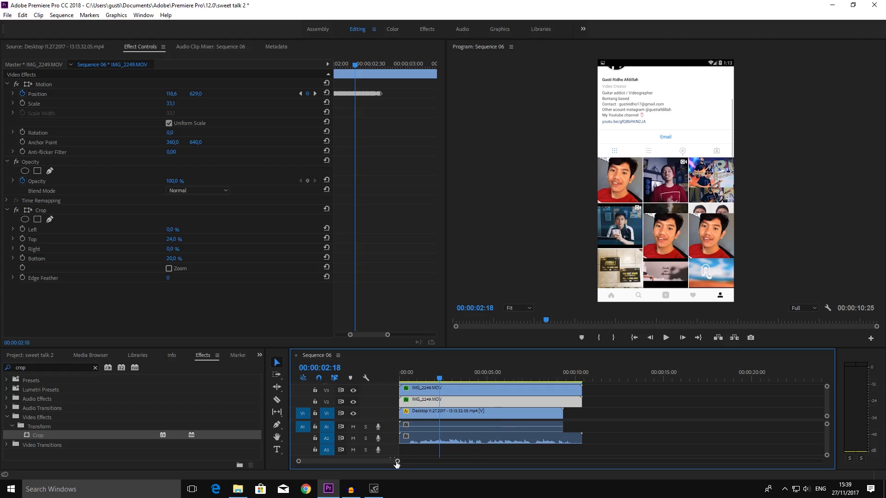
key("=")
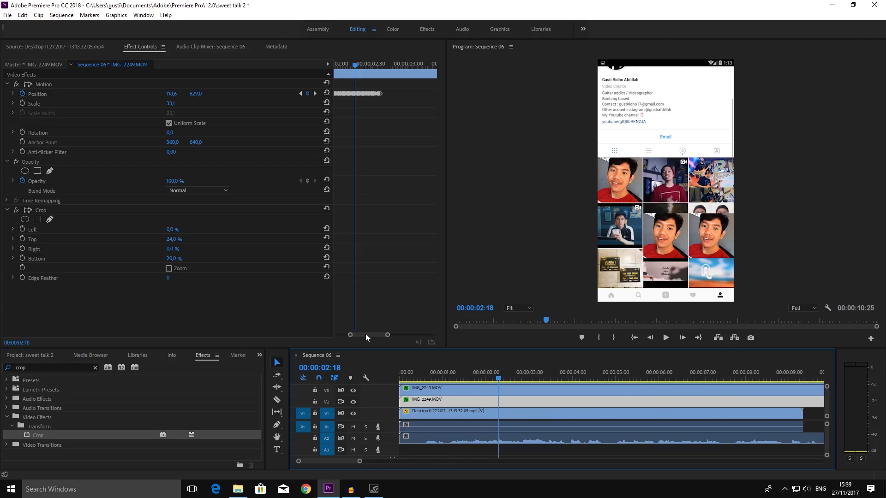
left_click_drag(365, 334, 362, 333)
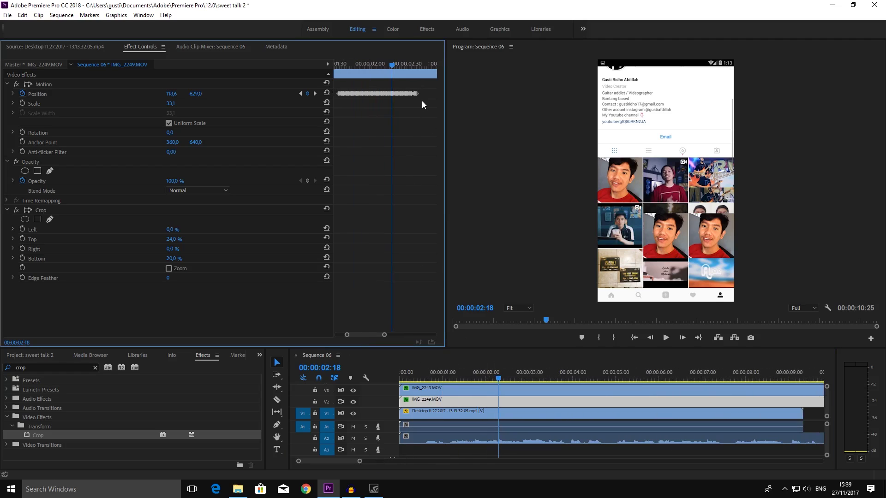
- Select the Position keyframes, return to 1:47, and select the IMG_2249.MOV clip on V2
left_click_drag(423, 100, 332, 87)
left_click_drag(501, 378, 476, 378)
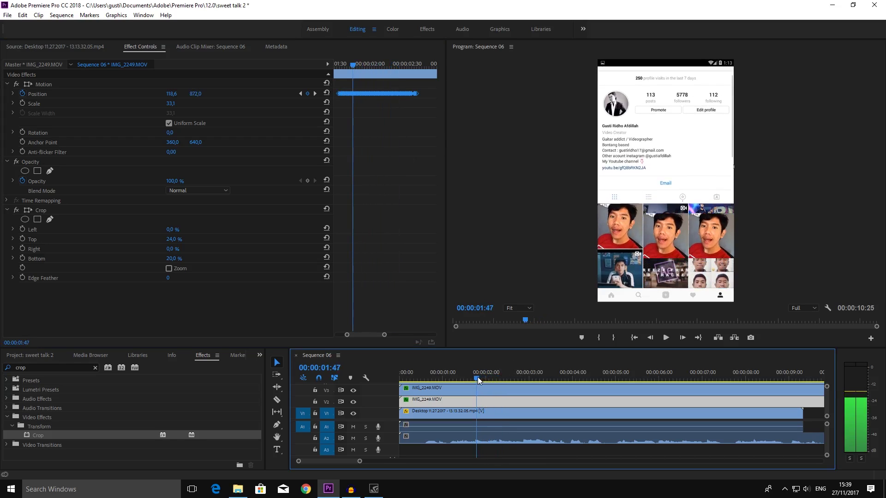
left_click(454, 397)
left_click_drag(478, 376, 469, 375)
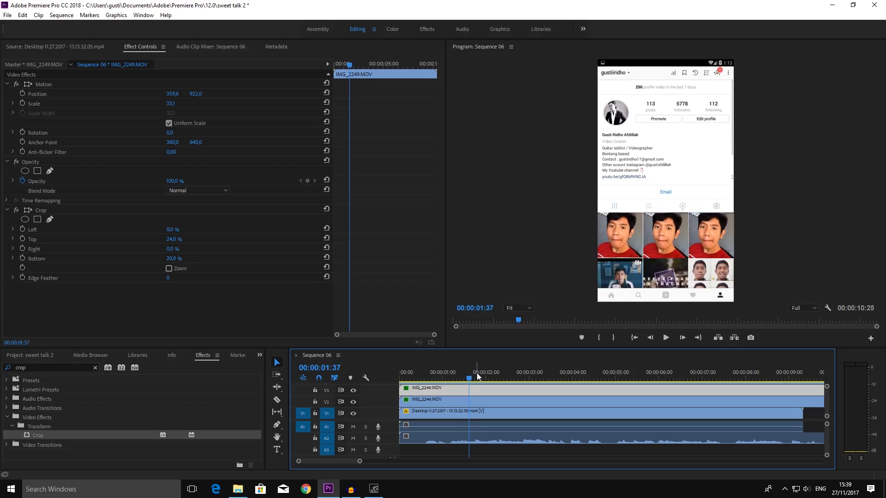
- At 1:36, give the V2 selfie clip a Position keyframe at X 118.6, Y 922.0
key("Left")
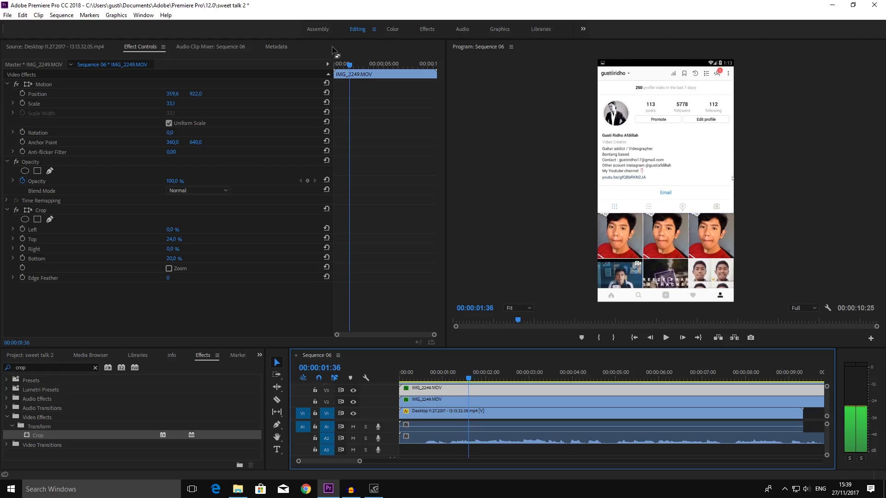
left_click(137, 48)
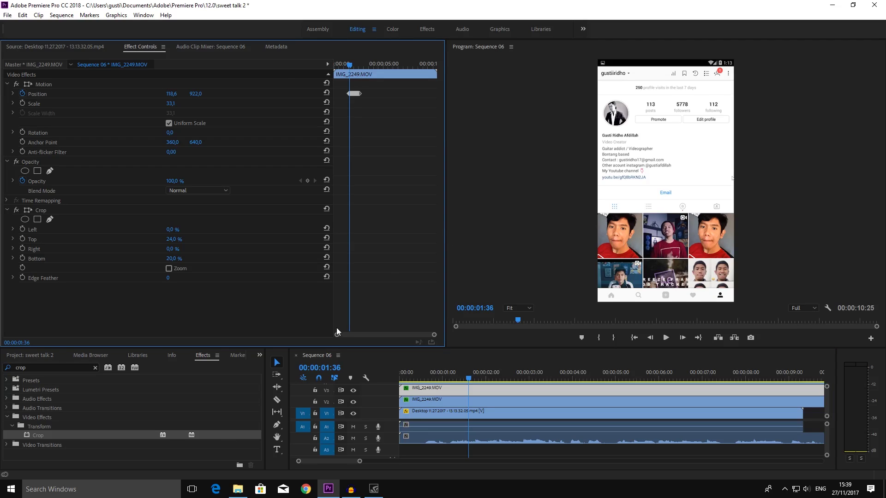
- Search the effects for 'transform' and apply Distort > Transform to the IMG_2249.MOV selfie clip
left_click(94, 368)
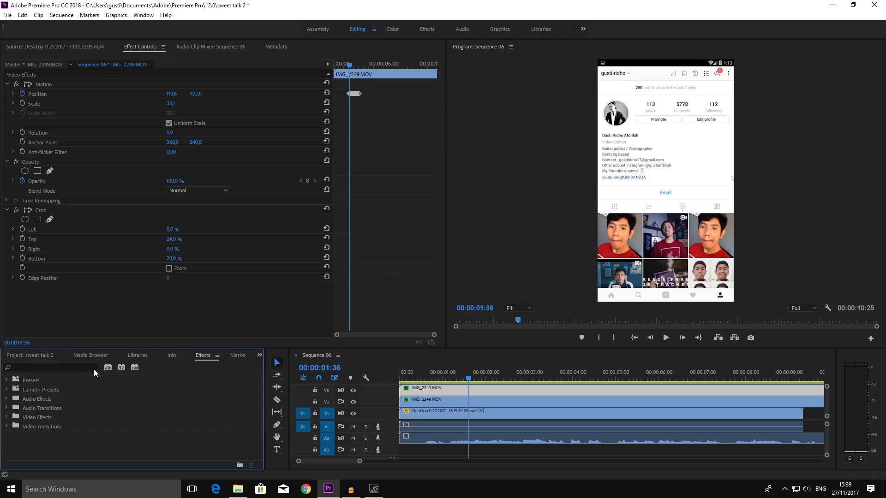
left_click(33, 371)
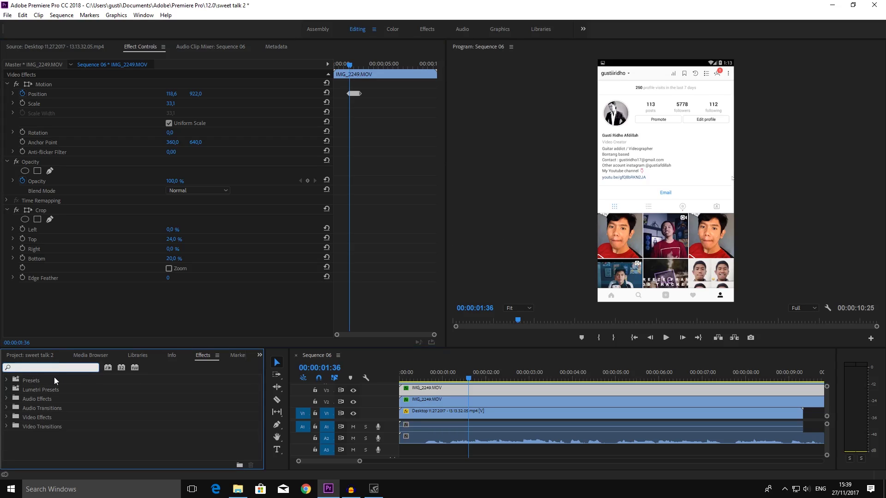
type("tr")
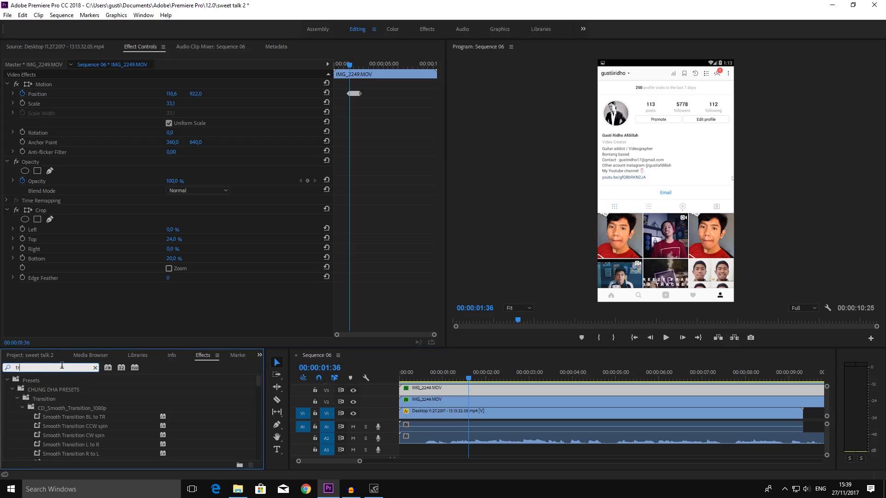
type("ansf")
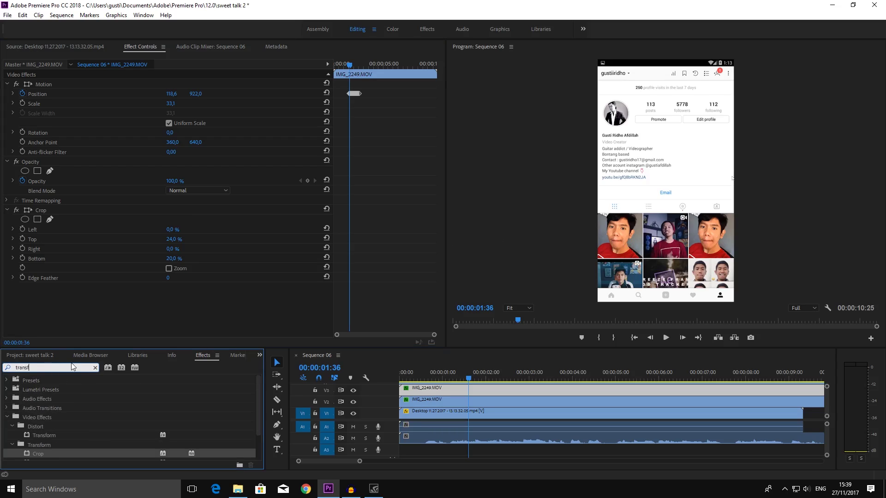
type("or")
type("m")
scroll(41, 442, "down", 1)
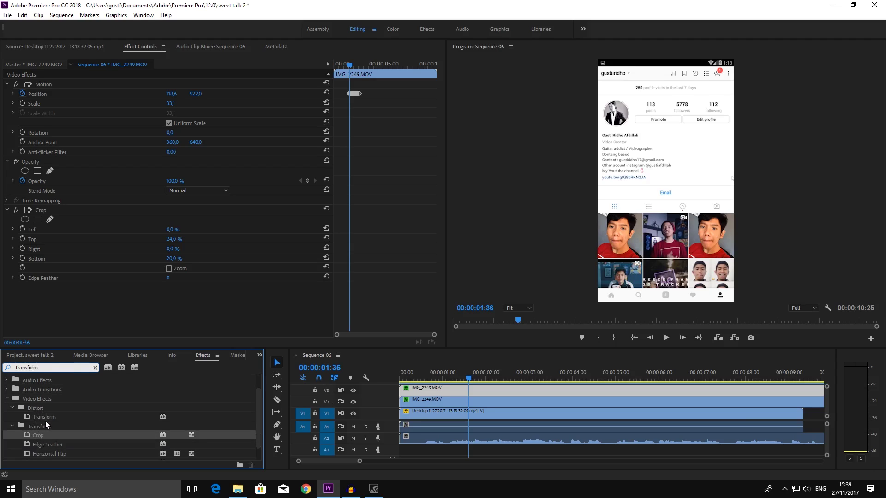
left_click_drag(46, 417, 415, 393)
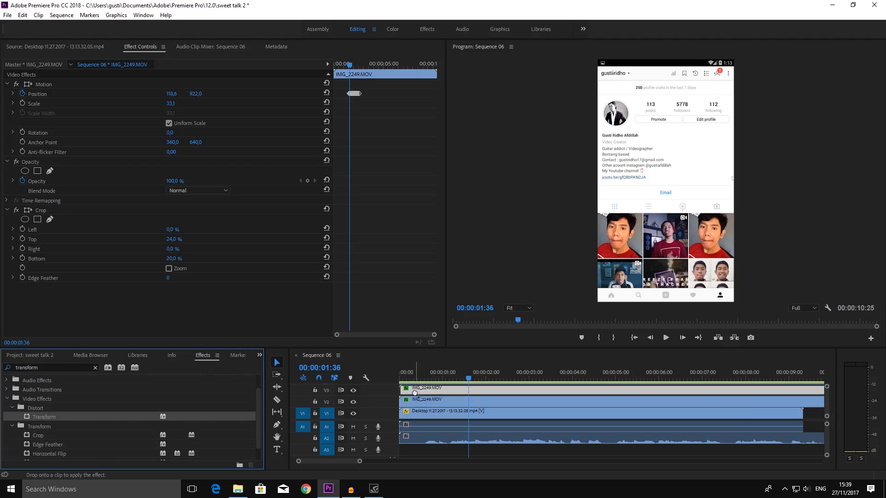
left_click_drag(415, 394, 424, 391)
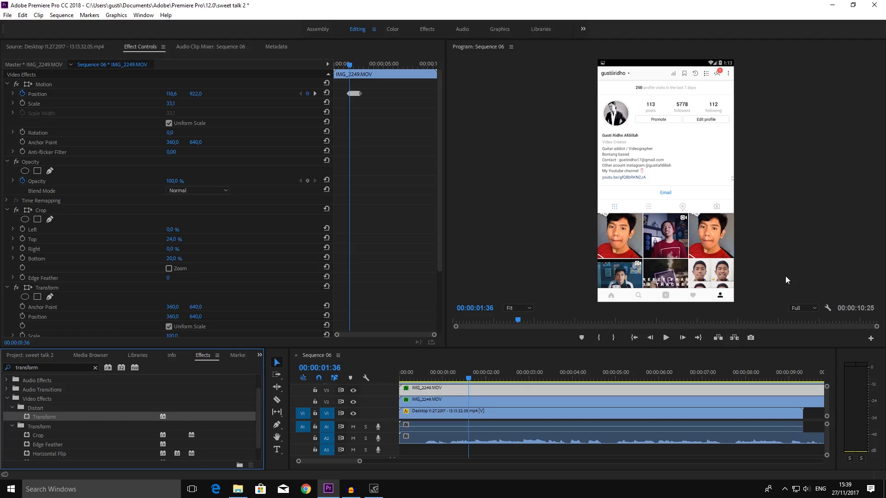
- Set the selfie clip's Transform Position X to 1088.0, then scrub the timeline to preview the offset
scroll(402, 251, "down", 3)
scroll(401, 251, "down", 2)
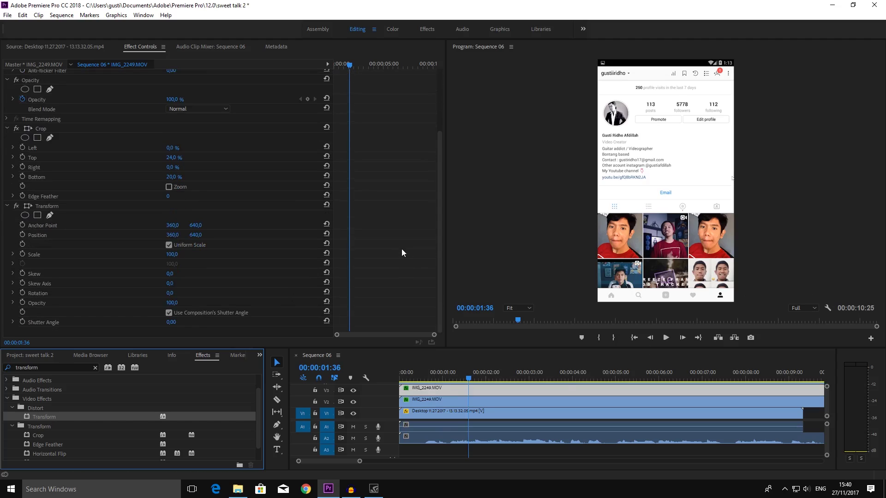
left_click_drag(172, 235, 523, 243)
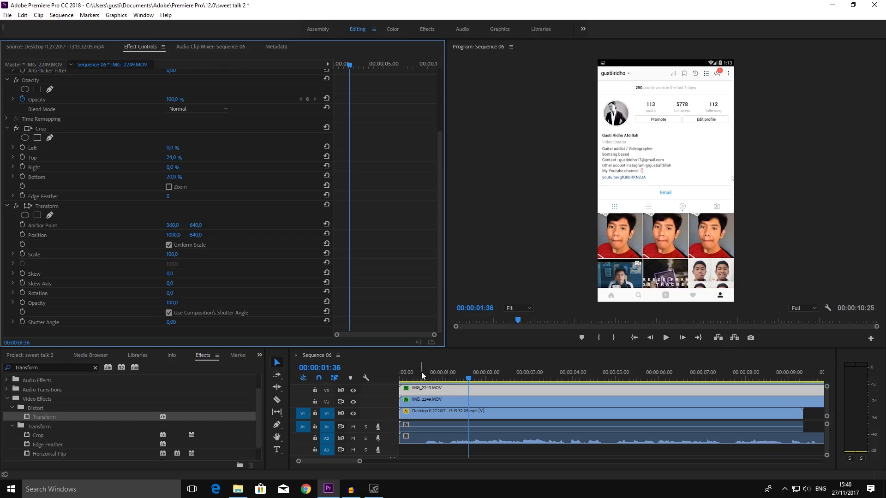
mouse_move(417, 377)
left_mouse_down()
mouse_move(503, 368)
mouse_move(489, 367)
left_mouse_up()
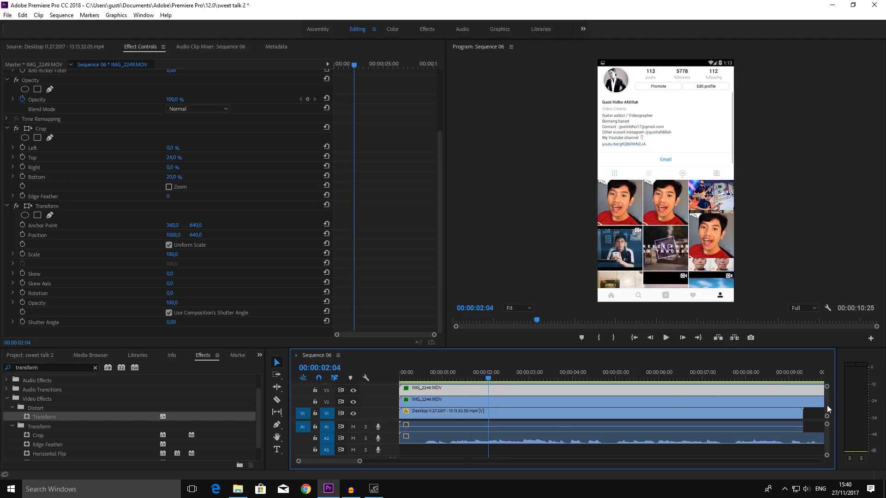
- Select the V4 selfie clip and paste Position keyframes starting at 118.6, 922.0 at 1:36
scroll(827, 403, "up", 2)
left_click(456, 401)
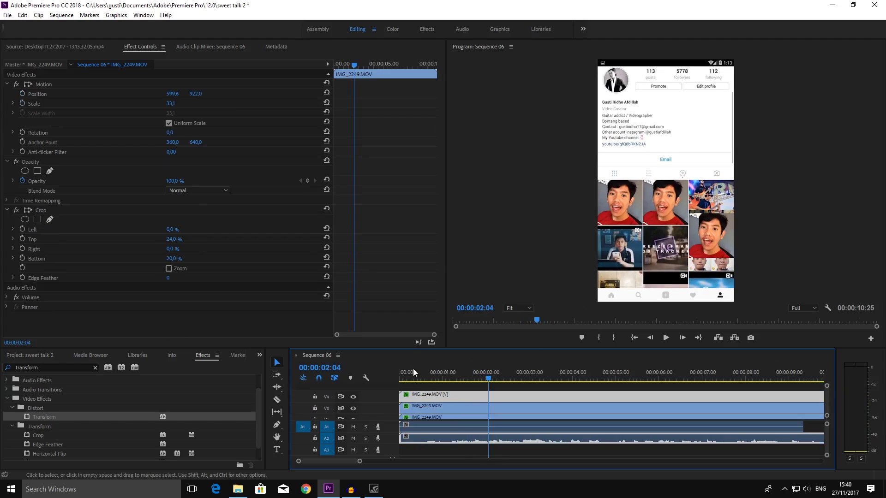
left_click_drag(469, 375, 466, 375)
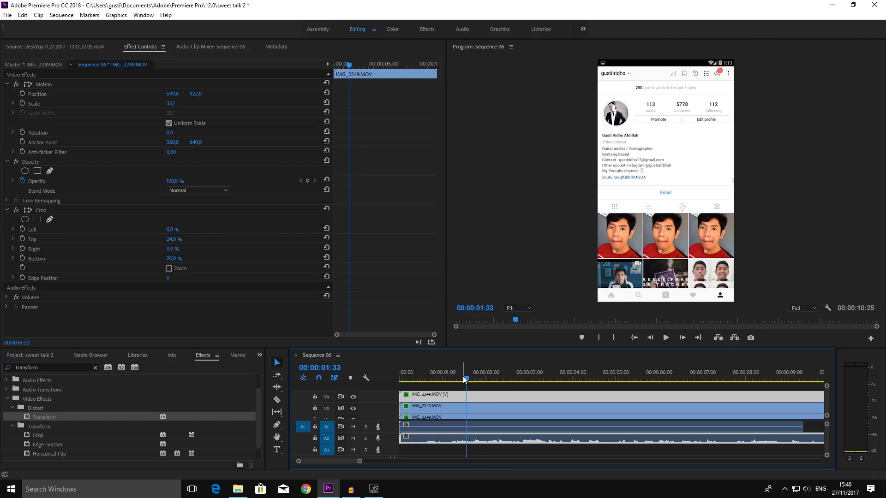
key("space")
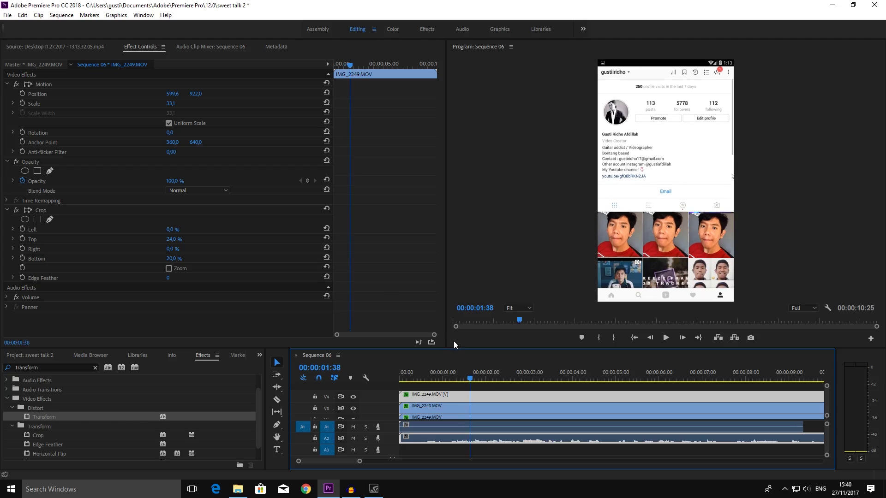
key("Left")
key("Right")
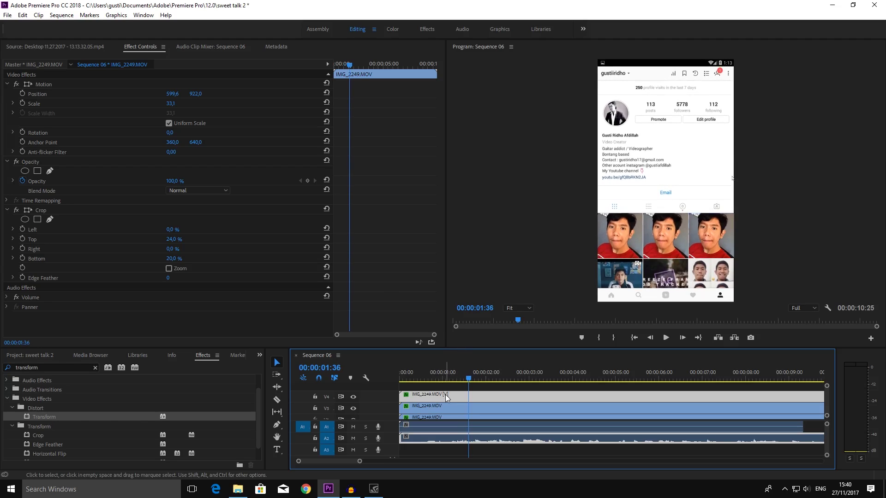
left_click(140, 49)
key("ctrl+v")
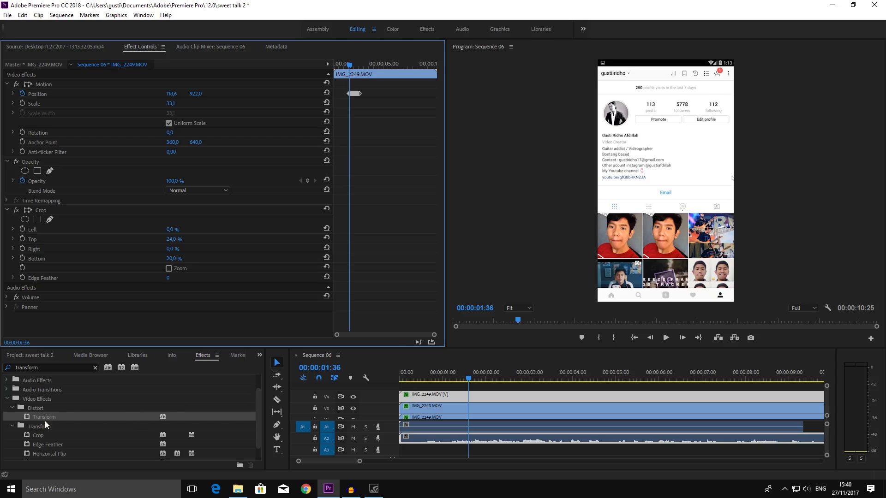
- Apply Transform to the V4 selfie clip and set its Transform Position X to 1817.0
left_click_drag(41, 420, 420, 395)
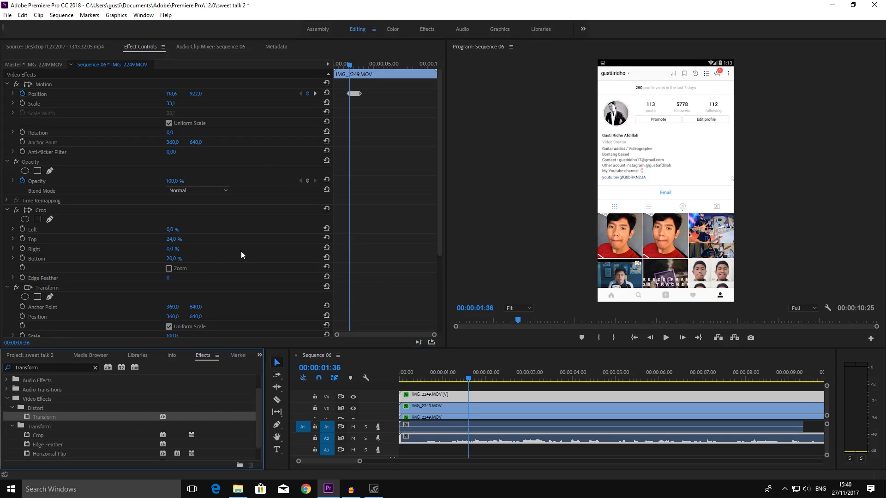
scroll(242, 249, "down", 3)
mouse_move(172, 252)
left_mouse_down()
mouse_move(857, 271)
mouse_move(850, 273)
left_mouse_up()
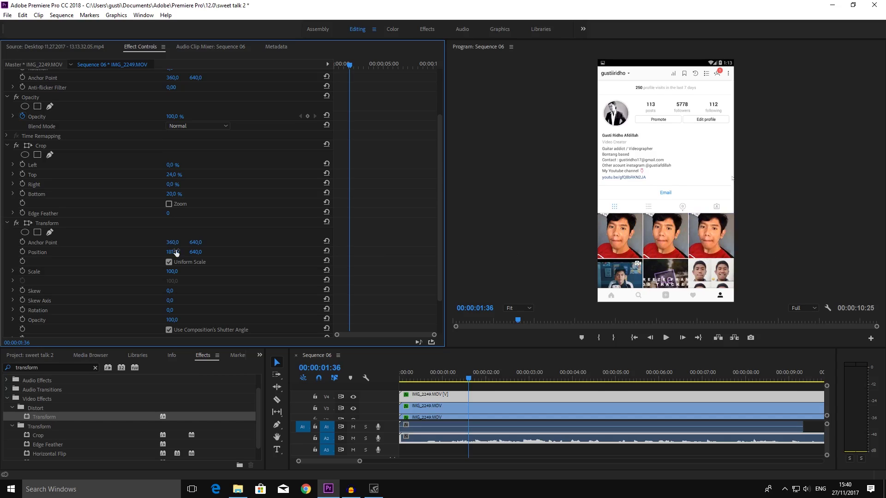
- Play the sequence from the start and scrub through it to check the grid offsets
left_click(389, 394)
key("Home")
key("space")
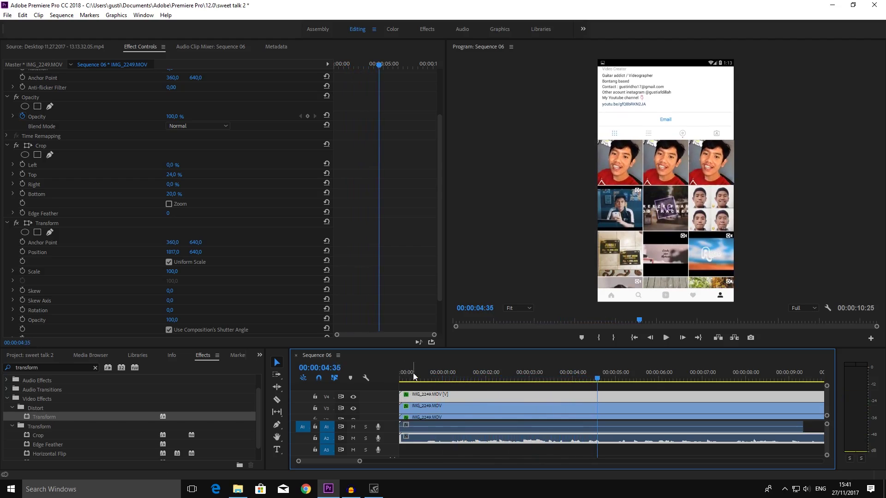
left_click_drag(409, 380, 485, 379)
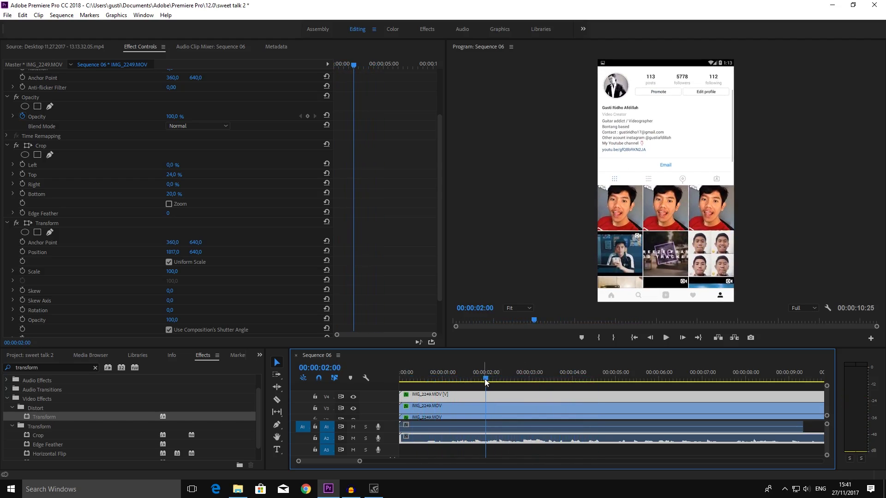
left_click_drag(486, 380, 525, 379)
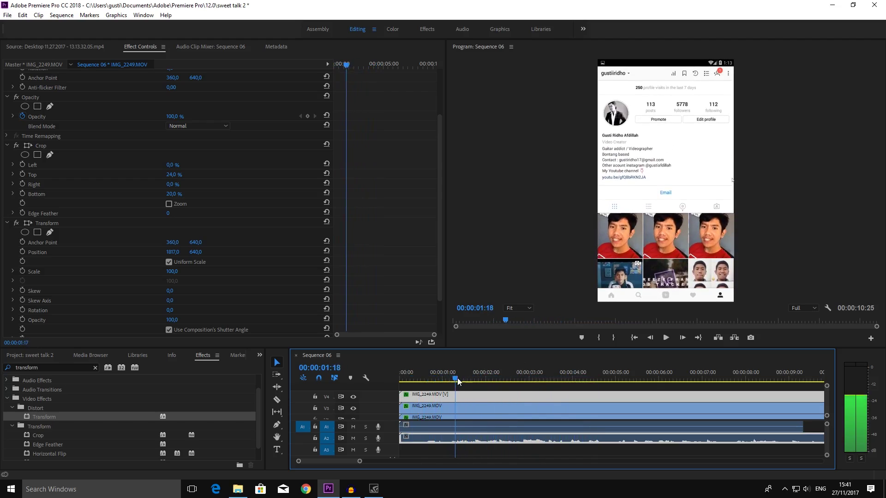
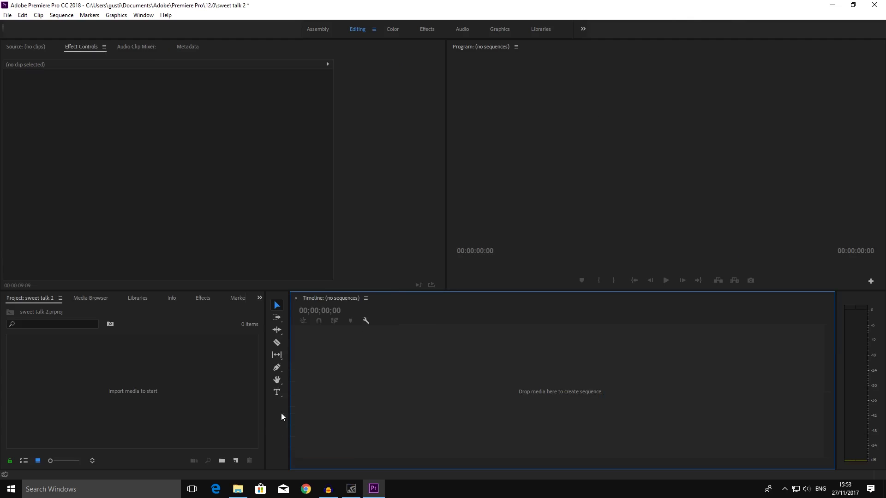
- Open the sweet talk folder and select clips 1, 2 and 3
left_click(238, 489)
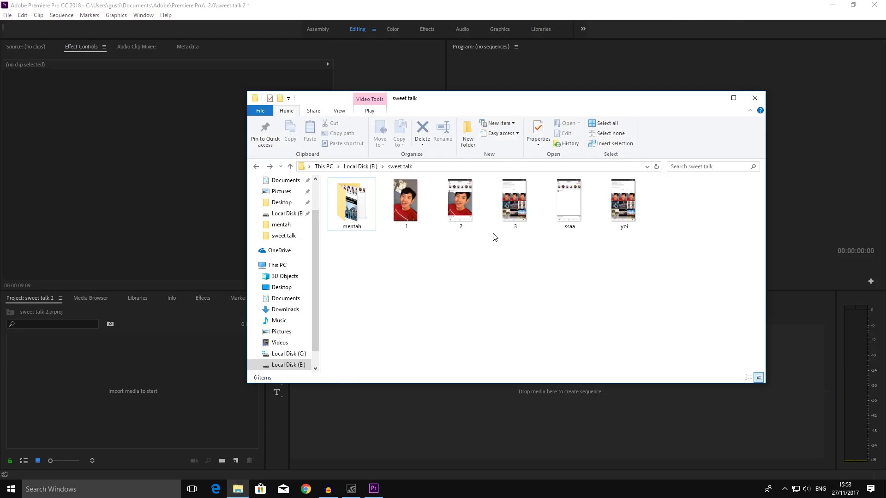
mouse_move(521, 246)
left_mouse_down()
mouse_move(408, 214)
mouse_move(147, 374)
left_mouse_up()
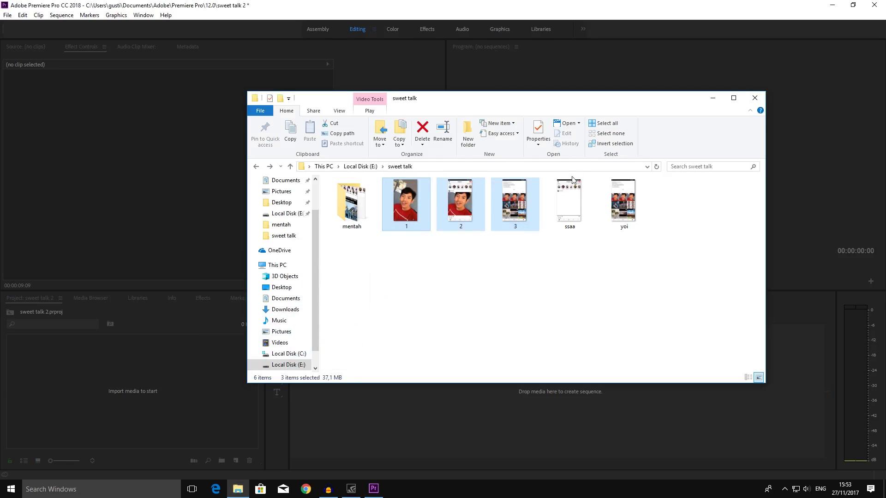
- Import clips 1, 2 and 3 and create a sequence from 3.mp4
left_click(713, 98)
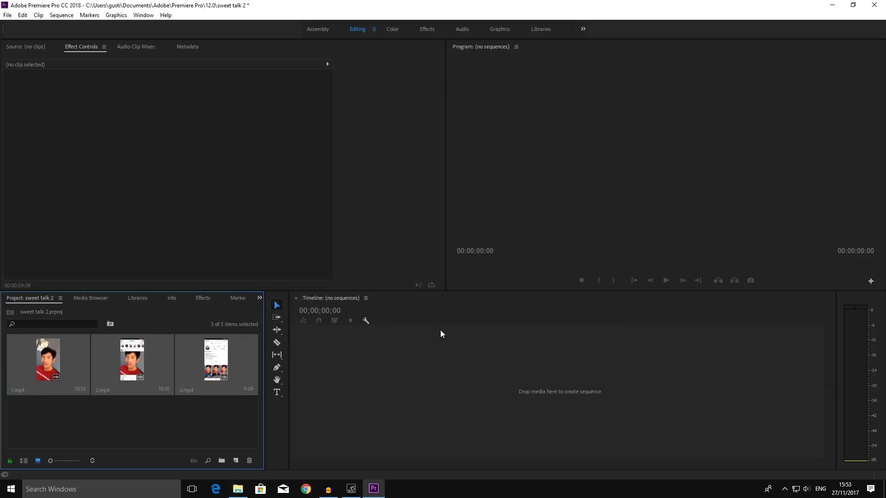
left_click(193, 443)
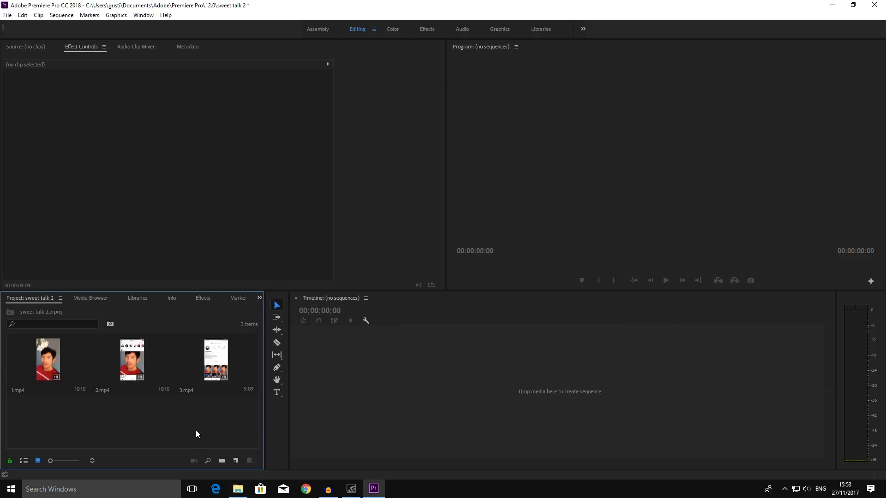
left_click(221, 372)
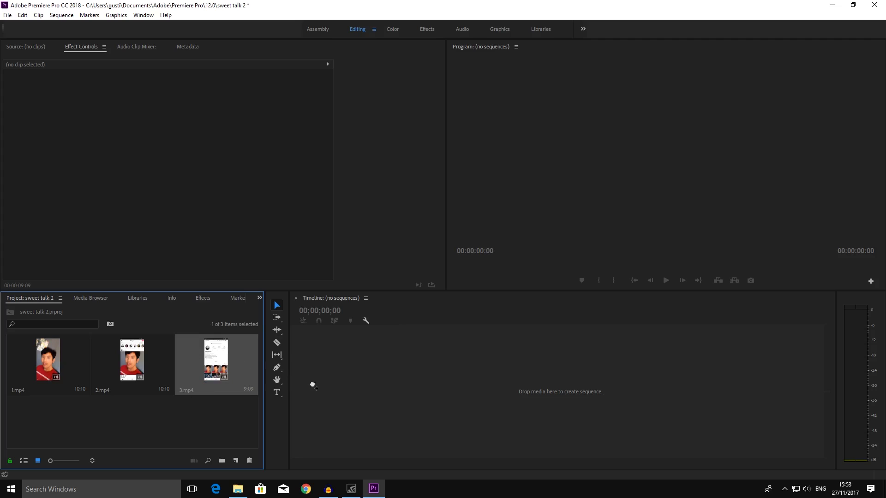
left_click_drag(222, 373, 324, 390)
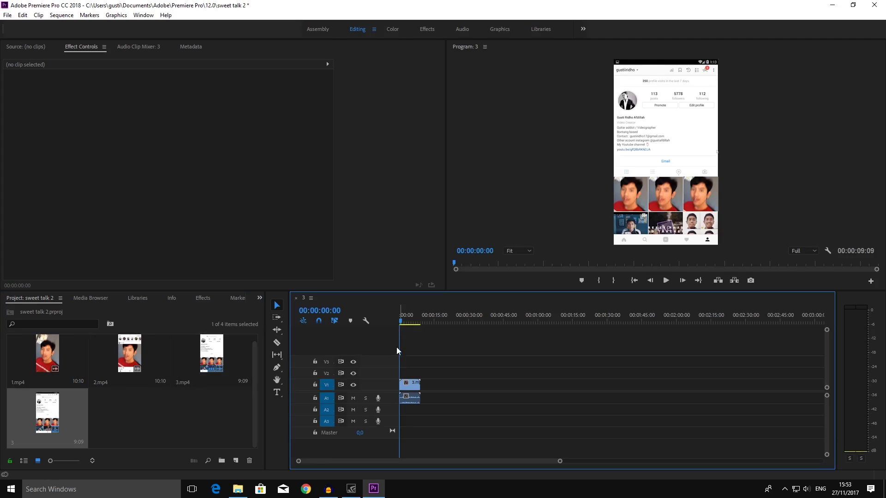
- Place 2.mp4 and then 1.mp4 after 3.mp4 on V1, running to 00:00:30:04
left_click(408, 322)
left_click_drag(409, 324, 410, 323)
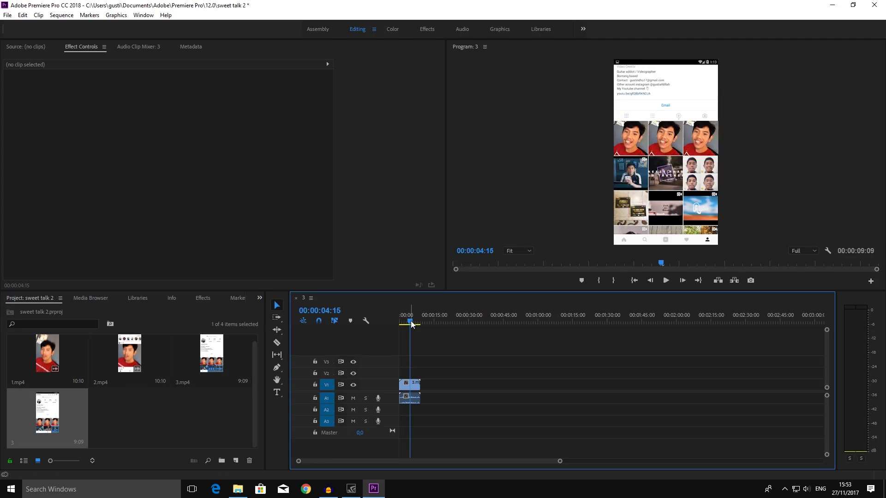
left_click(143, 415)
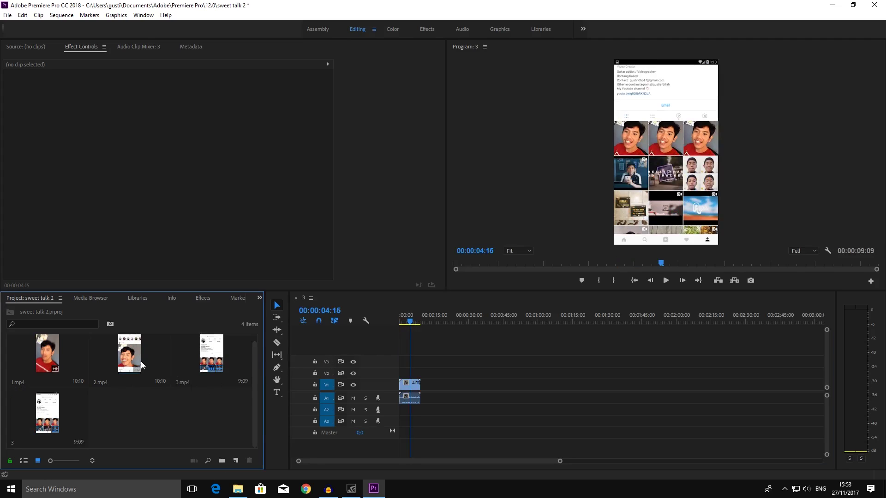
left_click(141, 361)
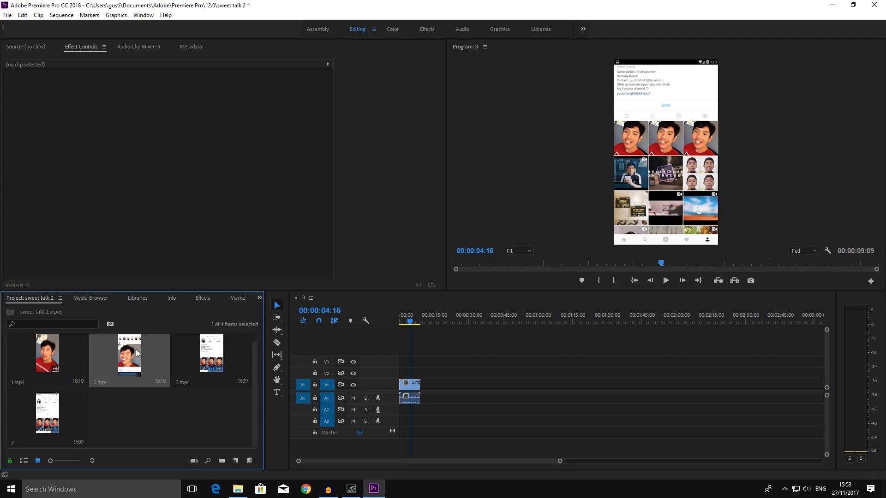
left_click_drag(137, 353, 425, 397)
left_click(48, 369)
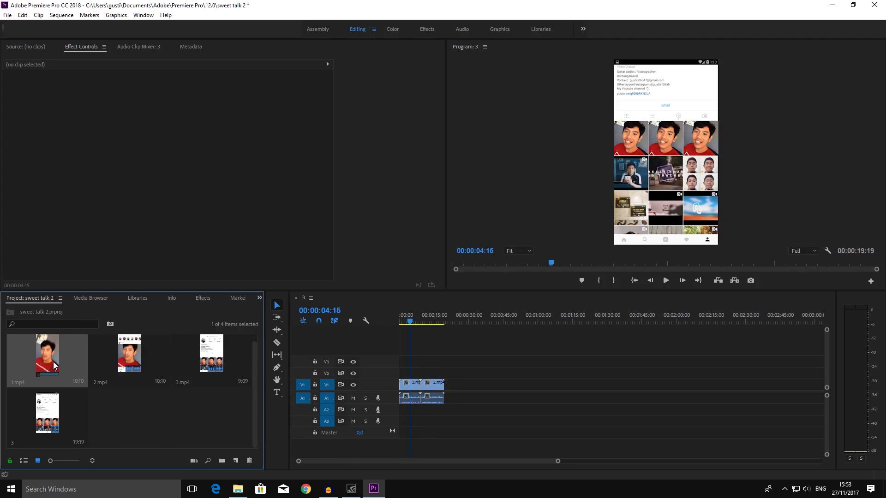
left_click_drag(51, 353, 457, 390)
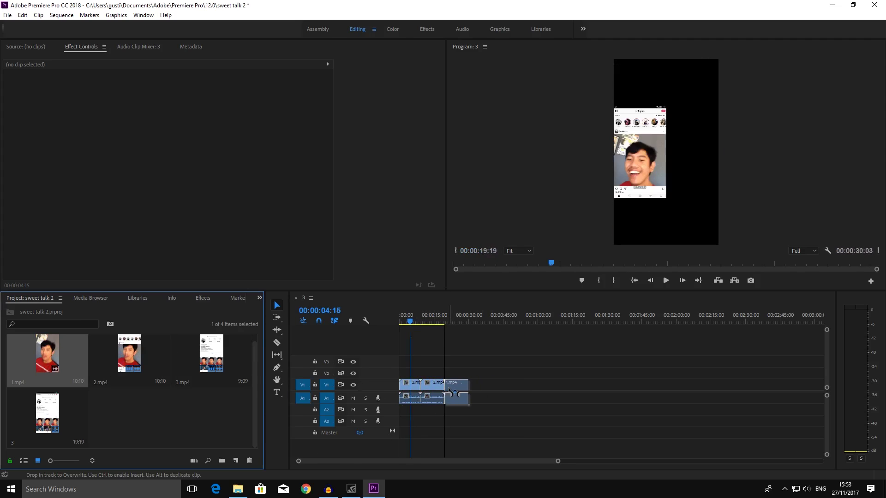
left_click_drag(557, 463, 473, 457)
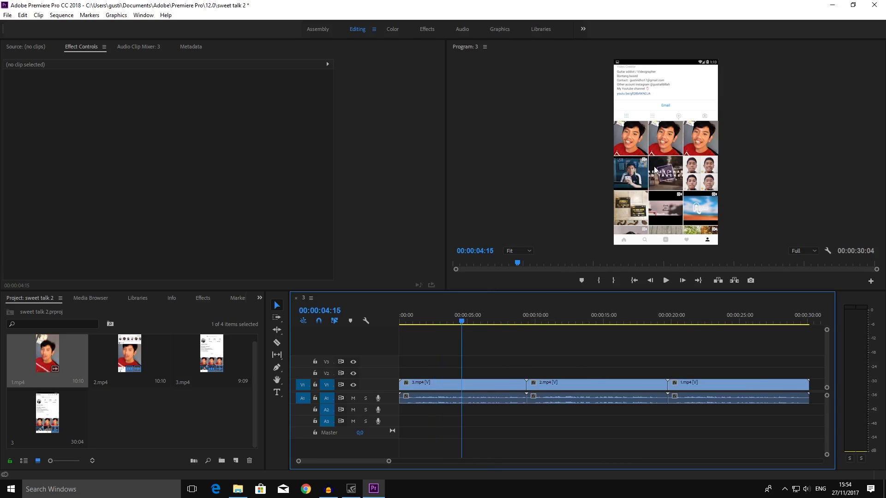
- Move 3.mp4 up onto the second video track
left_click(546, 322)
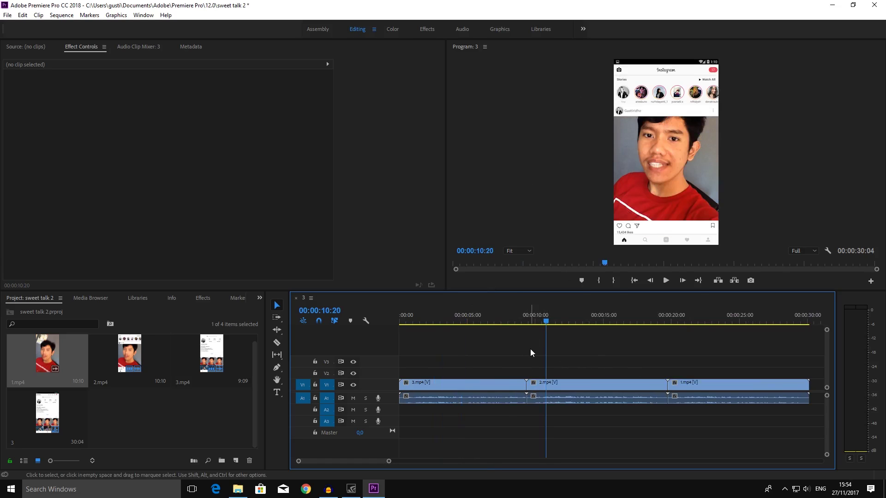
left_click(518, 320)
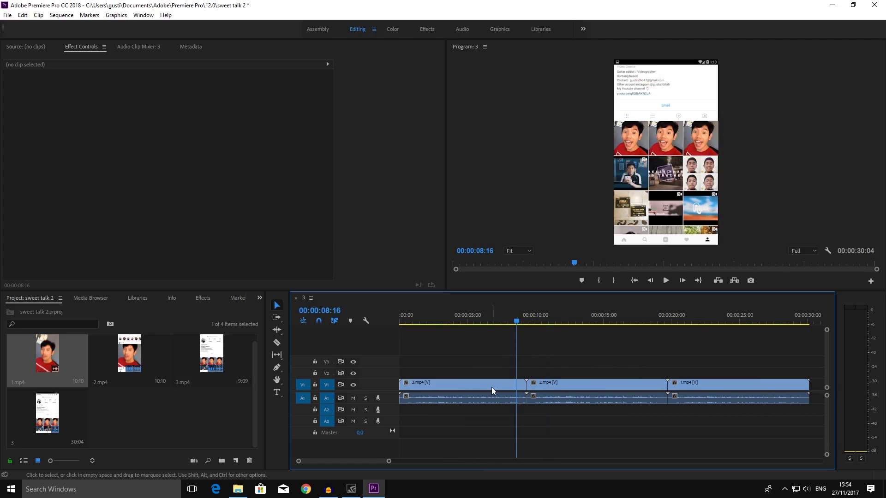
mouse_move(491, 387)
left_mouse_down()
mouse_move(492, 380)
mouse_move(484, 410)
left_mouse_up()
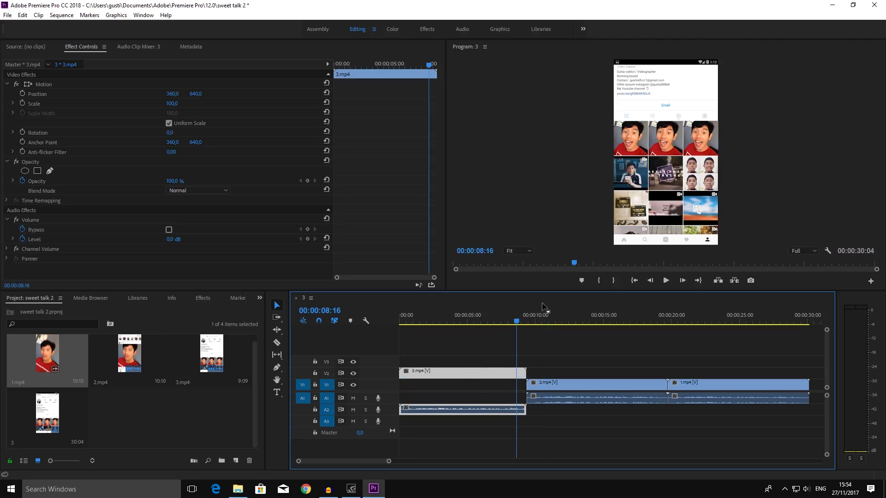
- Zoom in and park the playhead just before the 3.mp4-to-2.mp4 cut
left_click_drag(389, 461, 328, 462)
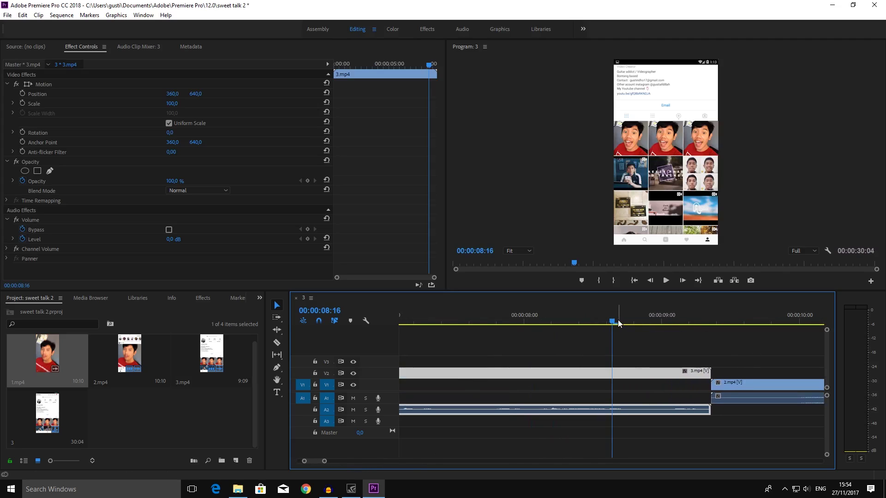
left_click_drag(617, 322, 712, 325)
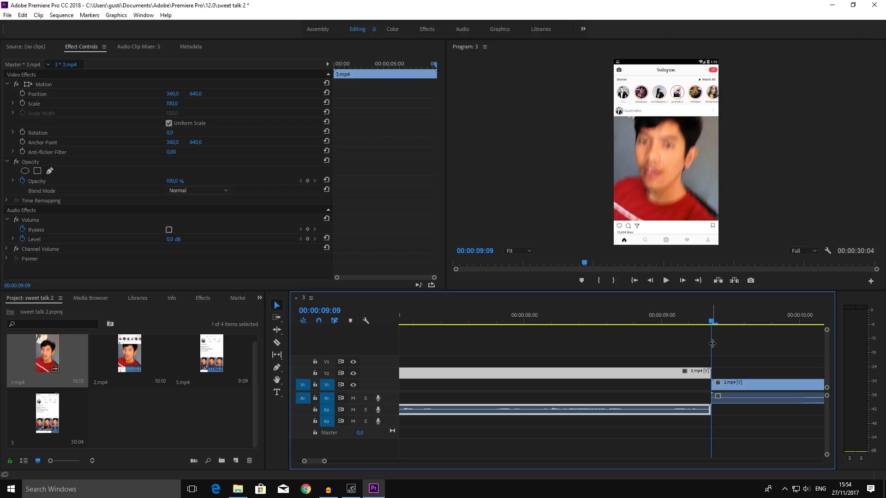
key("Left")
key("Left")
key("Left")
key("Left")
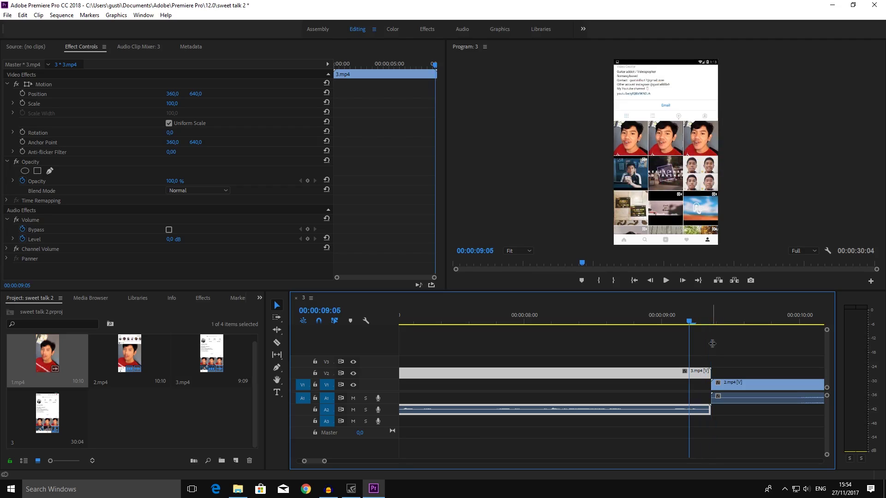
key("Left")
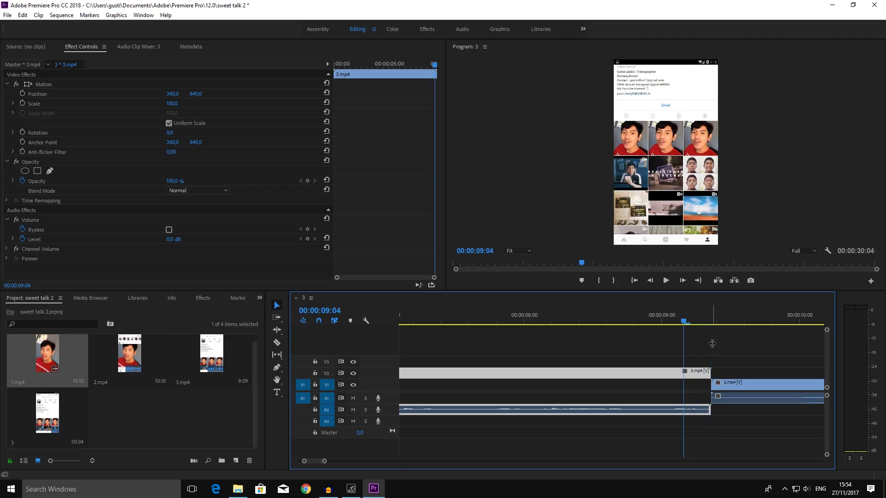
- Razor 3.mp4 at the playhead and slide 2.mp4 three frames earlier to 00:00:09:04
left_click(278, 343)
left_click(684, 373)
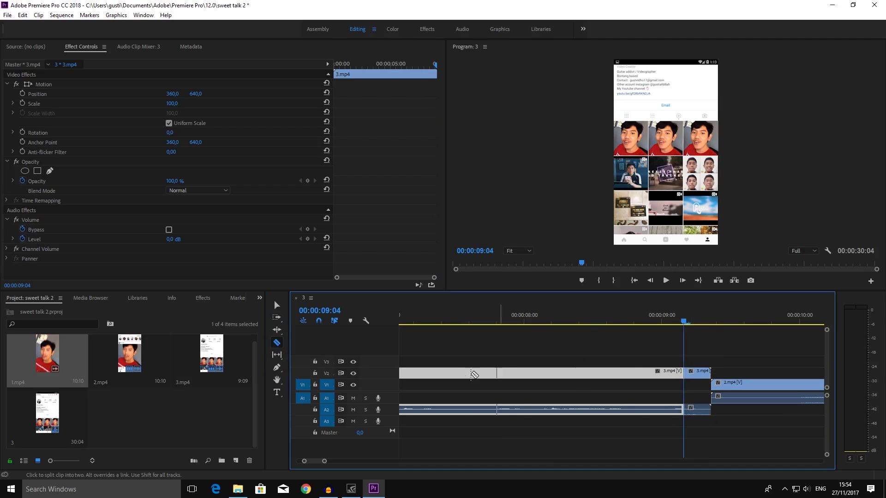
left_click(277, 305)
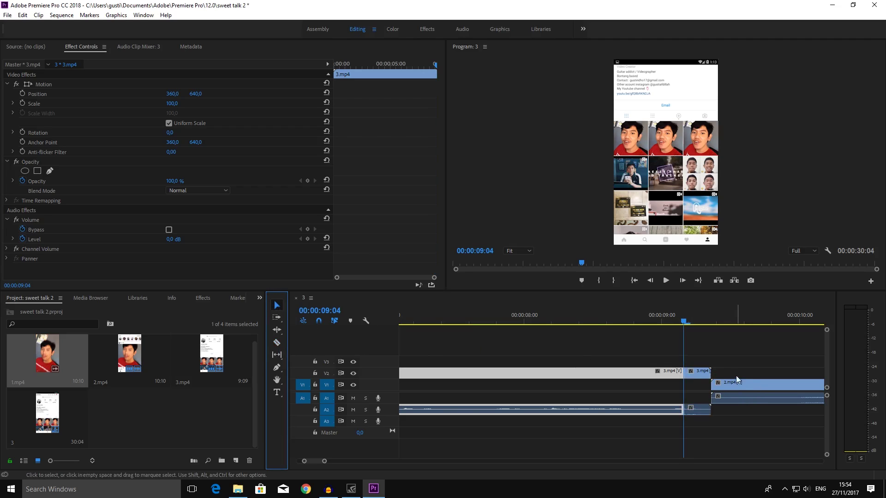
left_click_drag(745, 386, 722, 384)
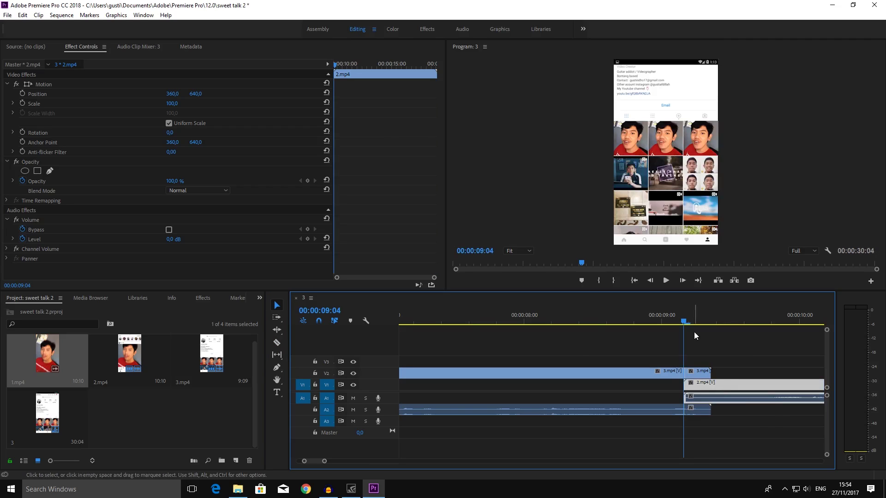
- Select the final piece of 3.mp4 and filter Effects for 'transform'
left_click(700, 375)
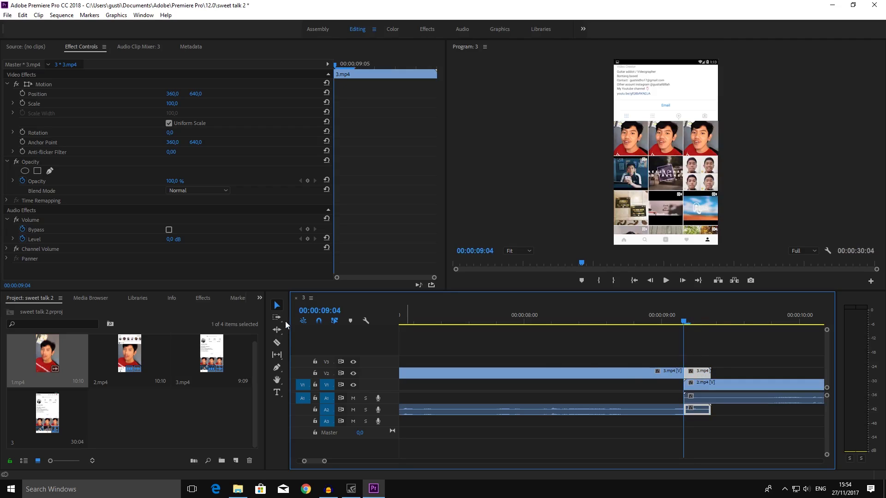
left_click(261, 298)
left_click(267, 353)
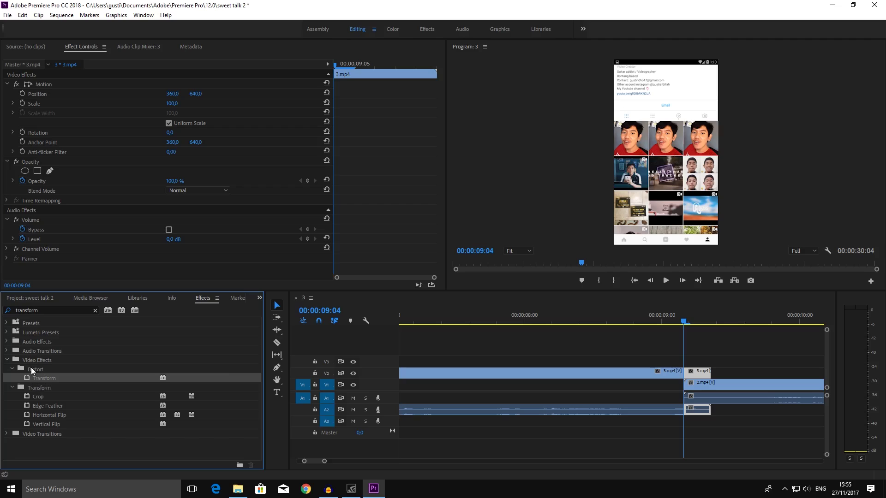
- Drop Distort > Transform onto 3.mp4's final piece and preview frames around the cut
left_click_drag(41, 380, 711, 372)
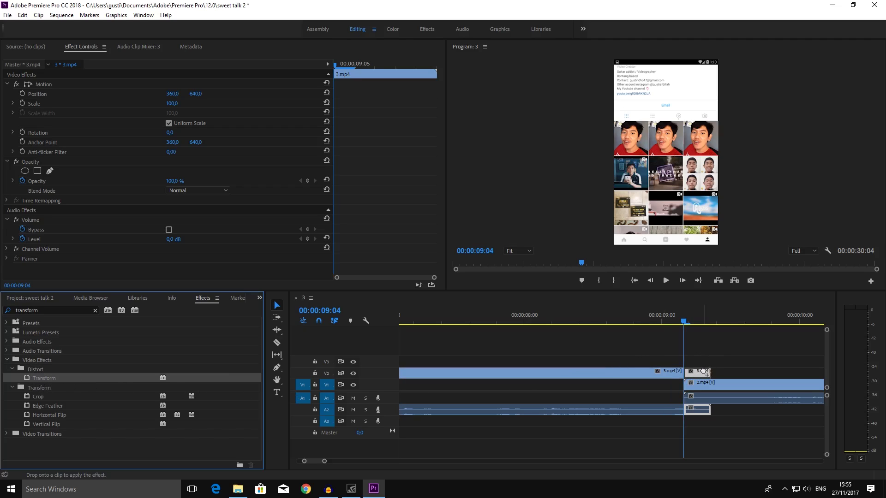
left_click_drag(710, 371, 705, 375)
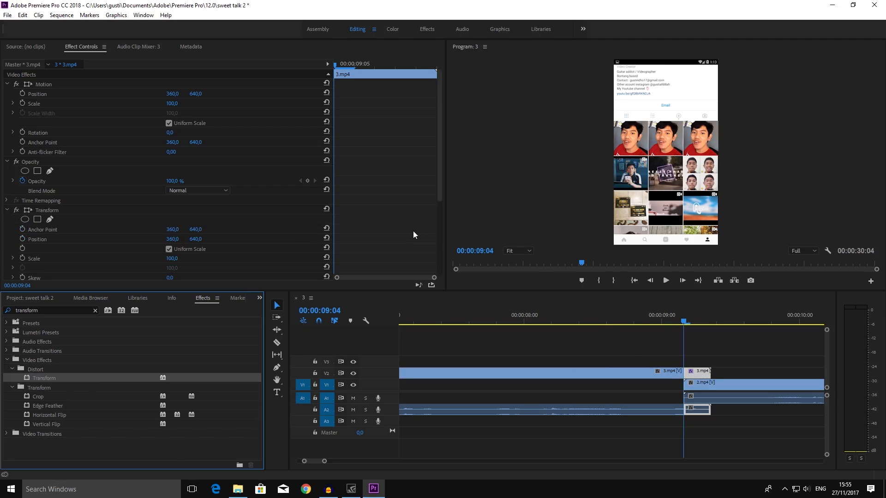
scroll(412, 231, "down", 1)
left_click_drag(441, 194, 437, 221)
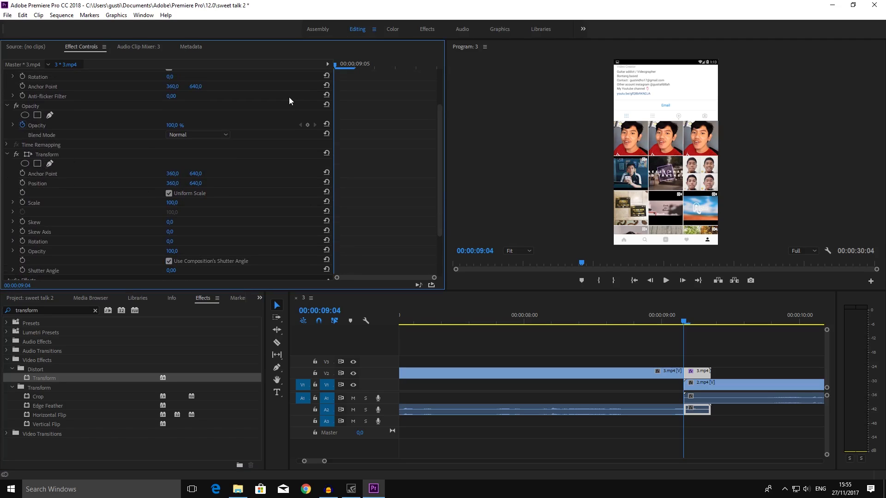
mouse_move(342, 72)
left_mouse_down()
mouse_move(400, 72)
mouse_move(332, 65)
left_mouse_up()
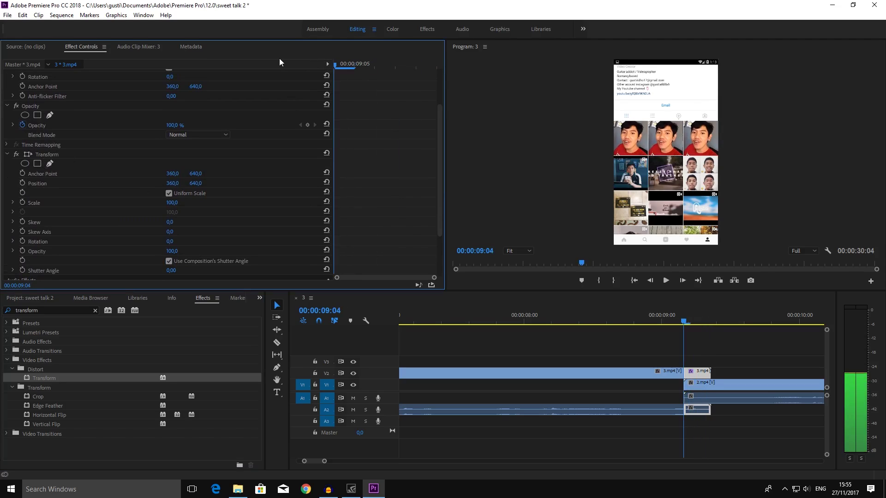
- Keyframe Transform Position X from 360 at 09:04 to 1100 a few frames later
left_click(22, 184)
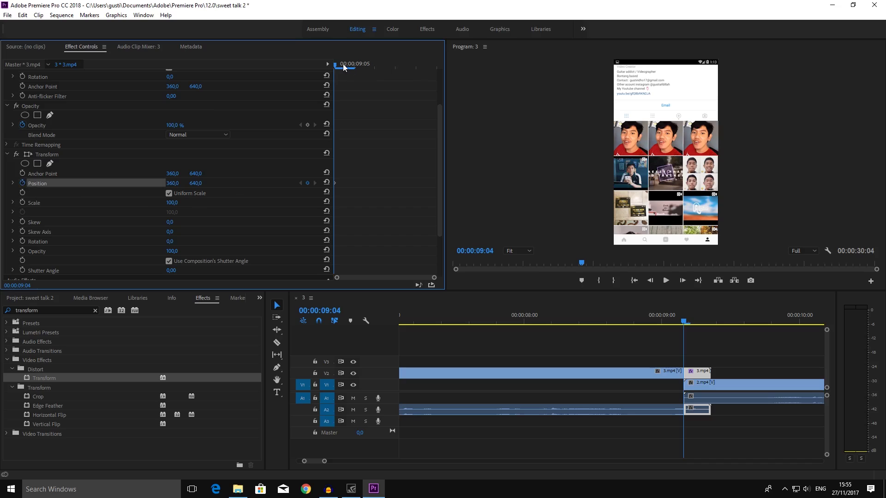
left_click_drag(340, 67, 449, 70)
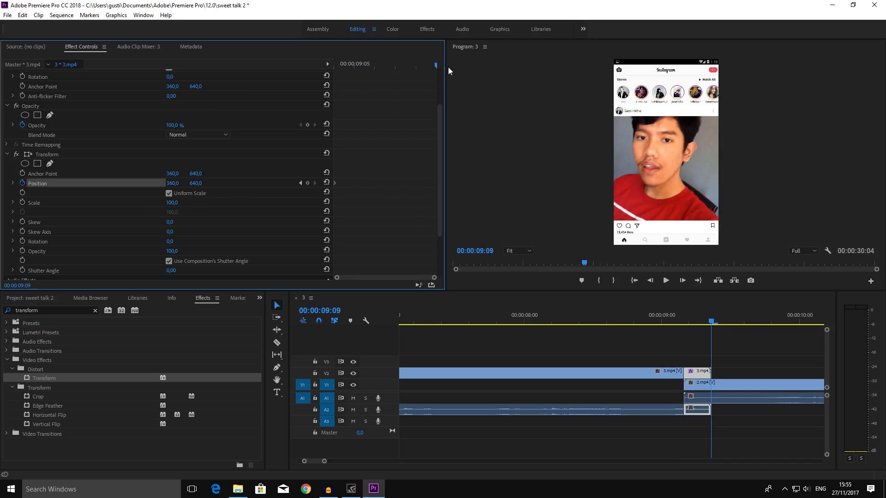
left_click(172, 185)
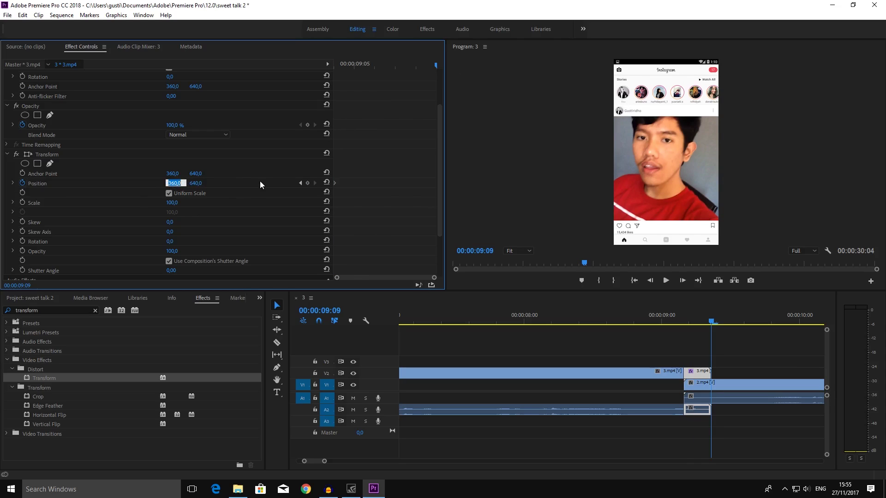
type("1100")
key("Return")
mouse_move(682, 319)
left_mouse_down()
mouse_move(720, 317)
mouse_move(706, 313)
left_mouse_up()
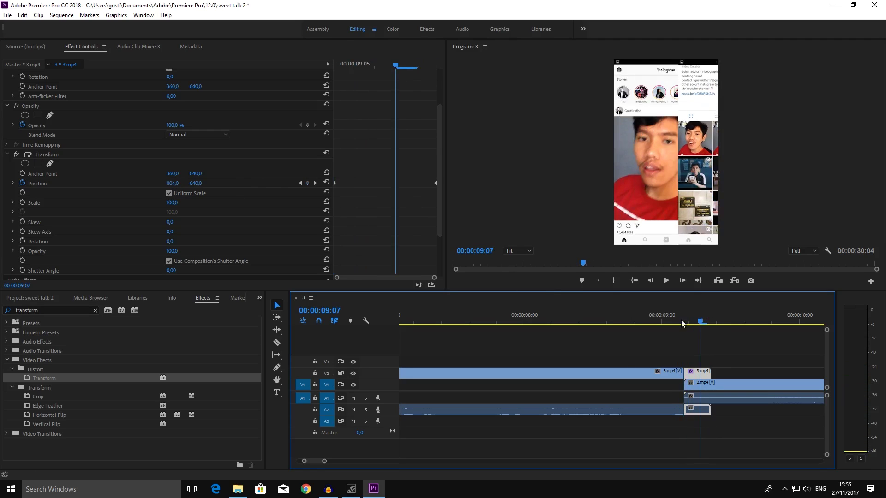
left_click(693, 321)
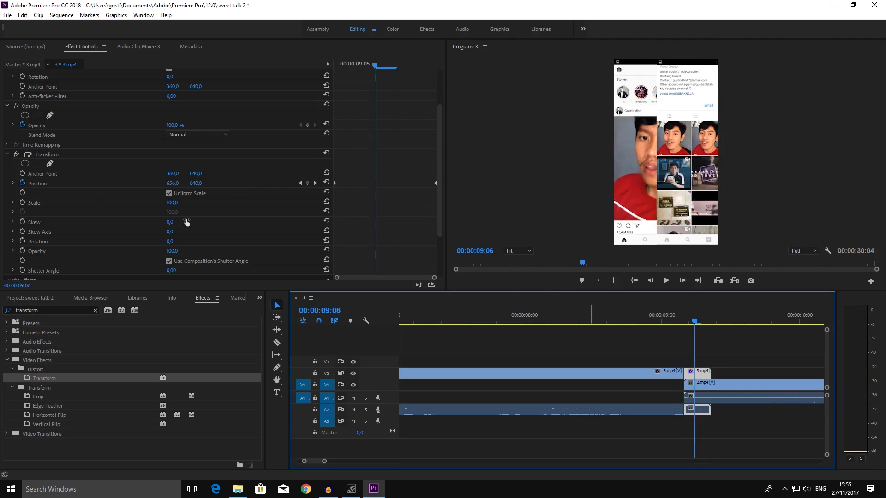
left_click(13, 183)
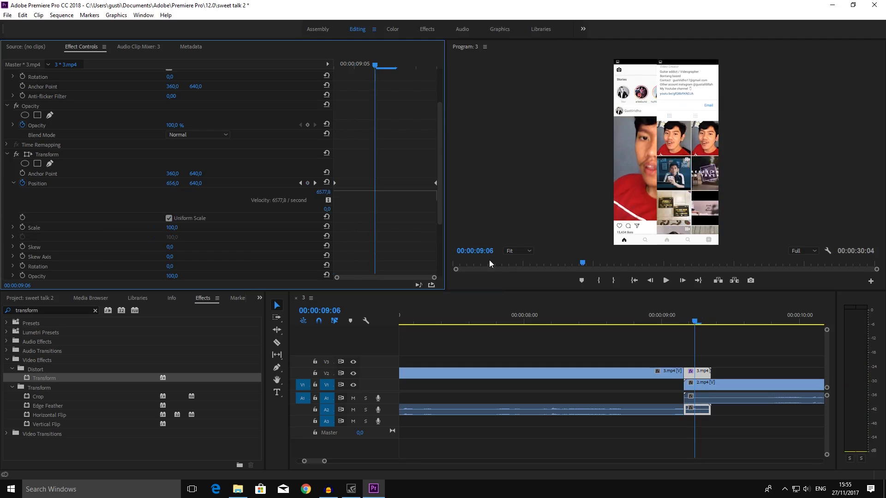
- Lower the first Position keyframe's velocity so the slide eases in, peaking at 9208.6/s
left_click(686, 315)
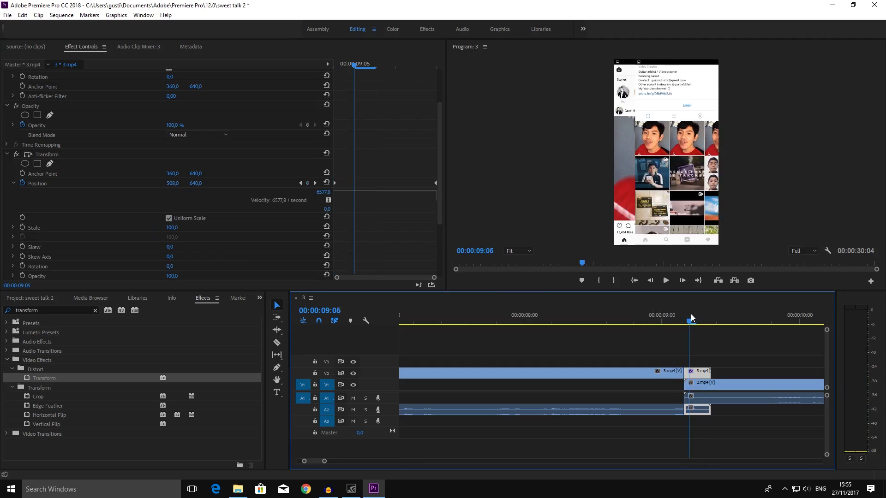
left_click_drag(417, 220, 311, 177)
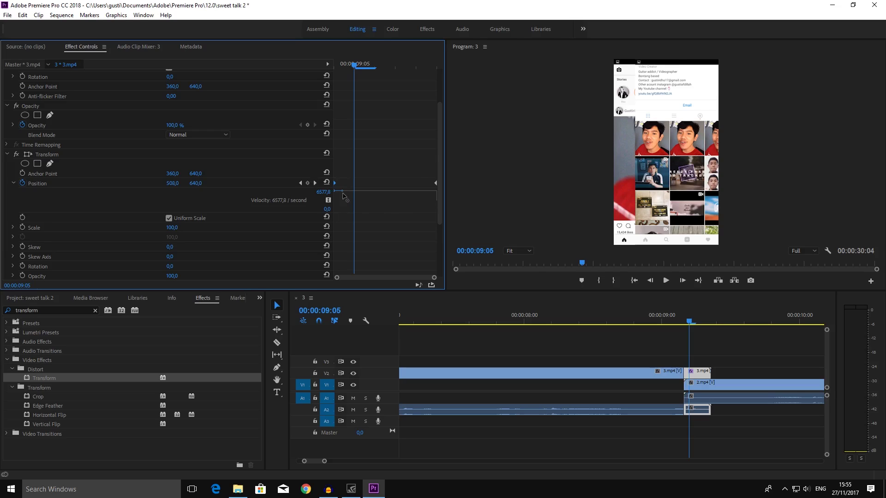
left_click_drag(343, 195, 360, 211)
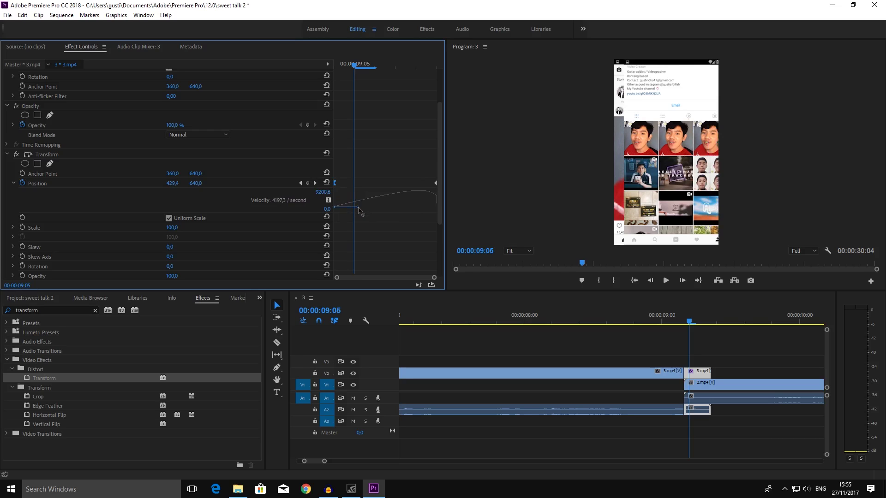
mouse_move(674, 318)
left_mouse_down()
mouse_move(706, 321)
mouse_move(685, 328)
mouse_move(696, 329)
left_mouse_up()
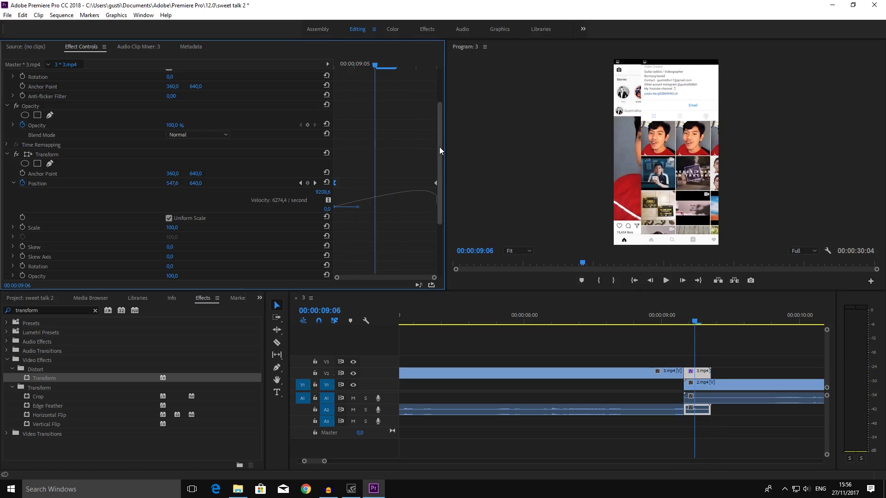
- Turn off composition shutter angle and set Transform Shutter Angle to 98
left_click_drag(439, 147, 444, 189)
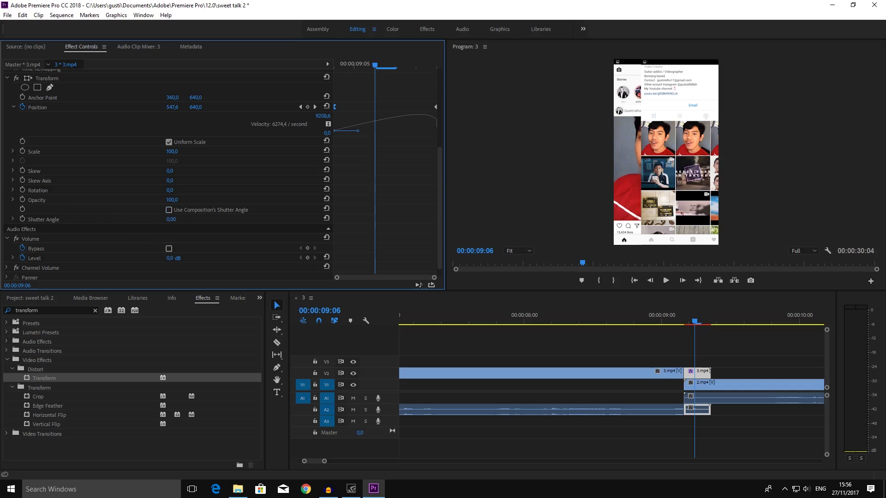
left_click_drag(171, 219, 214, 220)
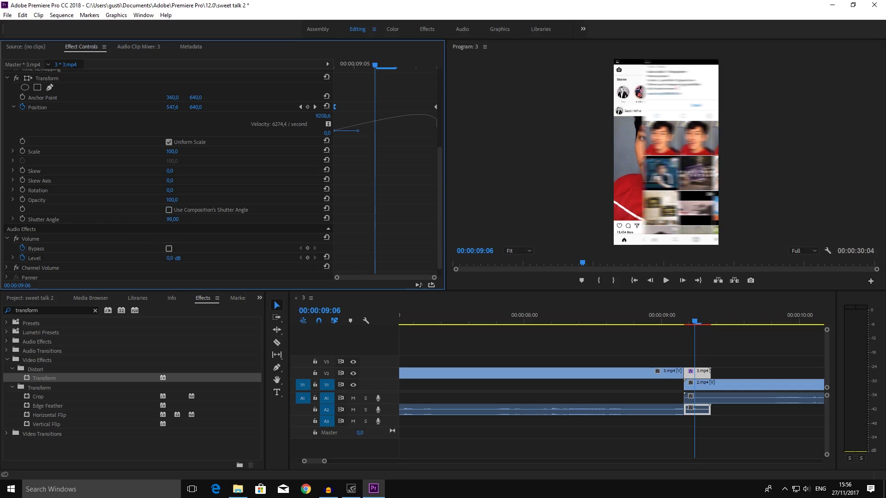
mouse_move(701, 322)
left_mouse_down()
mouse_move(720, 317)
mouse_move(677, 313)
mouse_move(712, 311)
mouse_move(681, 312)
mouse_move(717, 319)
left_mouse_up()
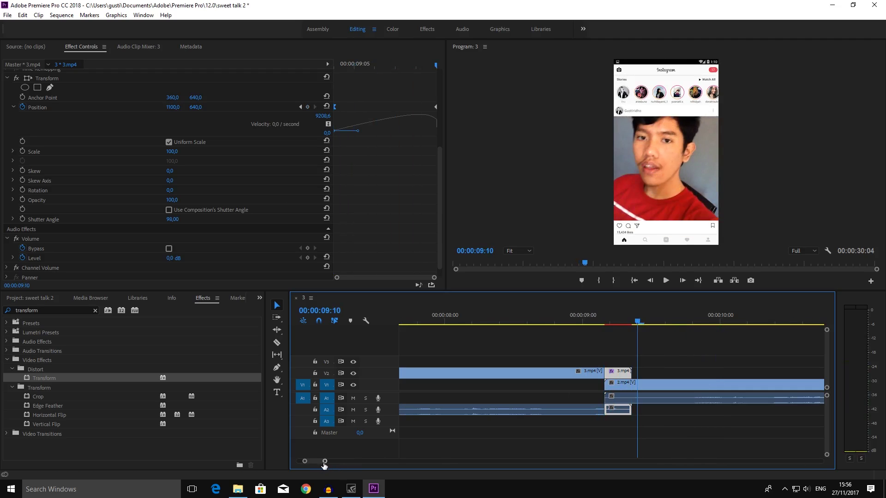
- Move 1.mp4 from V1 up to the second video track
scroll(323, 463, "down", 2)
scroll(336, 464, "down", 2)
scroll(344, 463, "down", 2)
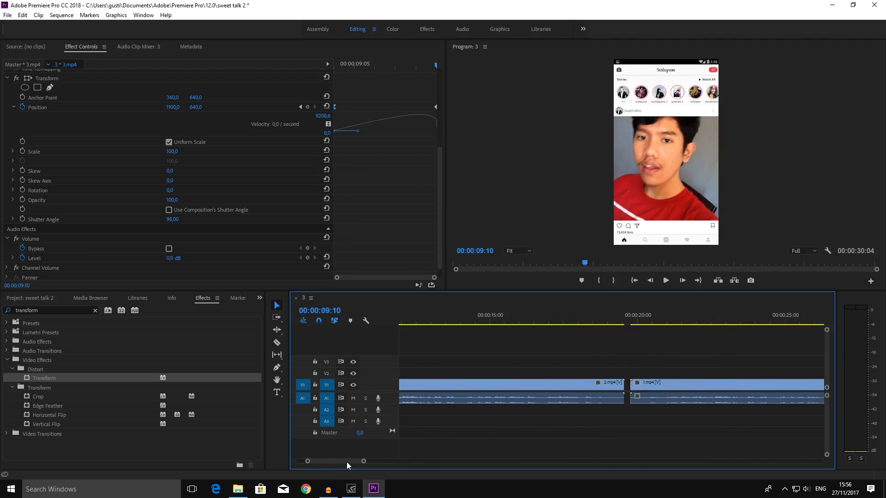
left_click(604, 315)
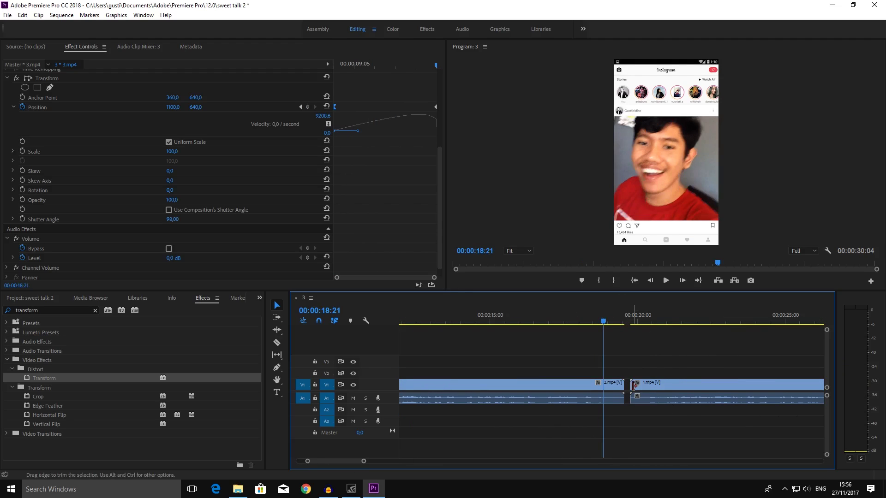
left_click(608, 322)
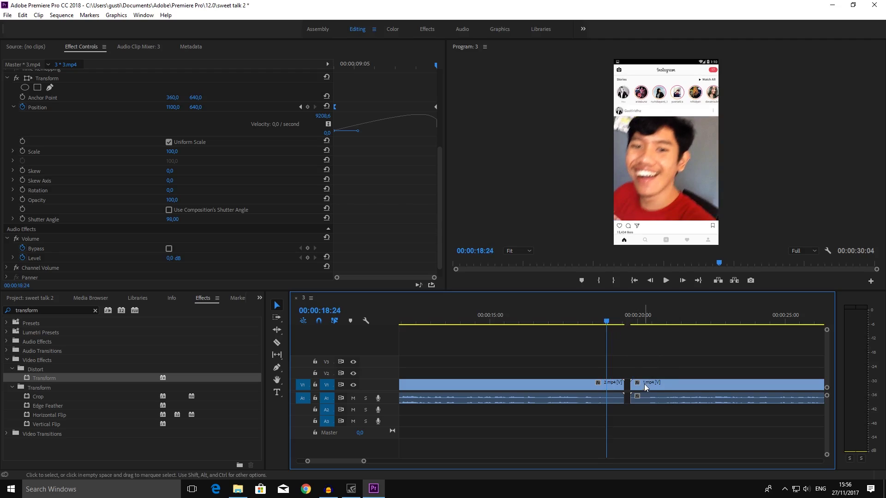
mouse_move(645, 386)
left_mouse_down()
mouse_move(647, 376)
mouse_move(646, 408)
left_mouse_up()
- Slide 1.mp4 left to start at 00:00:19:09, overlapping 2.mp4's end
left_click(622, 321)
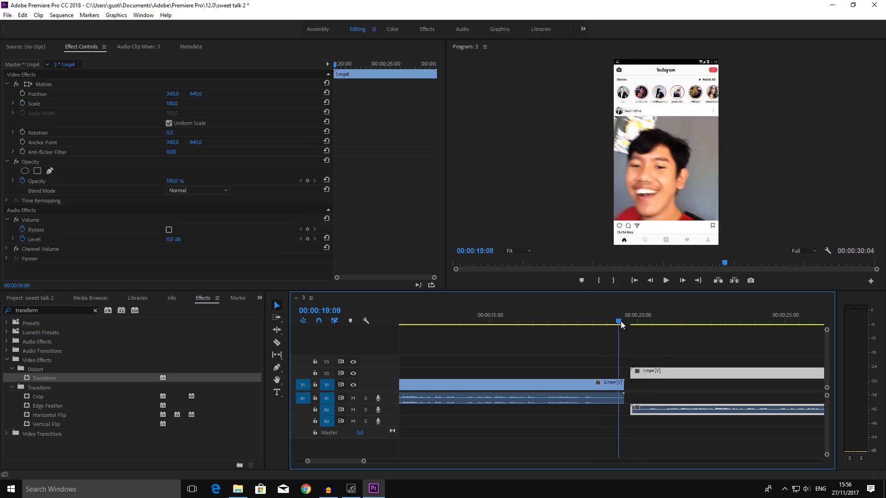
left_click(624, 320)
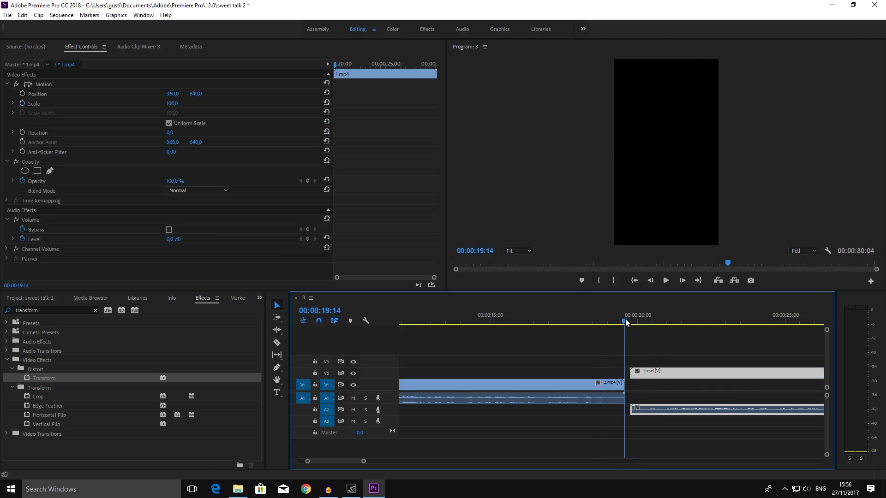
left_click_drag(364, 462, 324, 462)
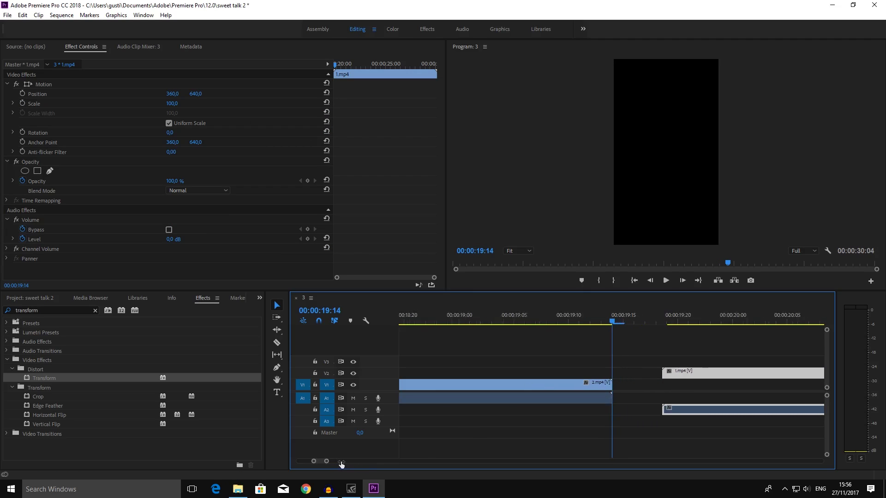
mouse_move(597, 321)
left_mouse_down()
mouse_move(577, 326)
mouse_move(605, 329)
left_mouse_up()
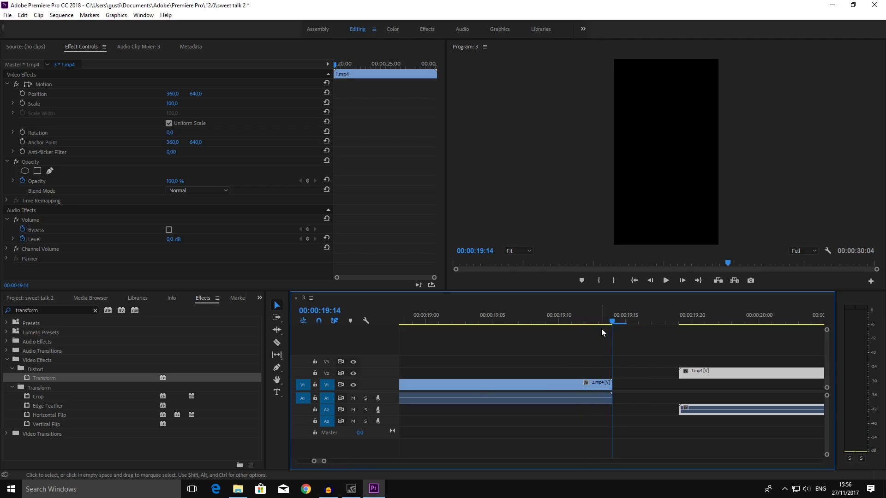
key("Left")
key("Left")
key("Left")
key("Left")
key("Left")
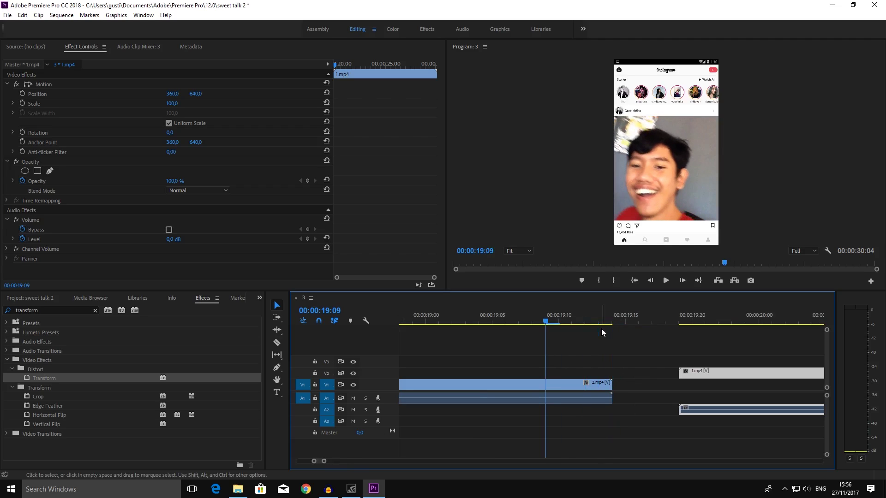
left_click_drag(704, 373, 527, 376)
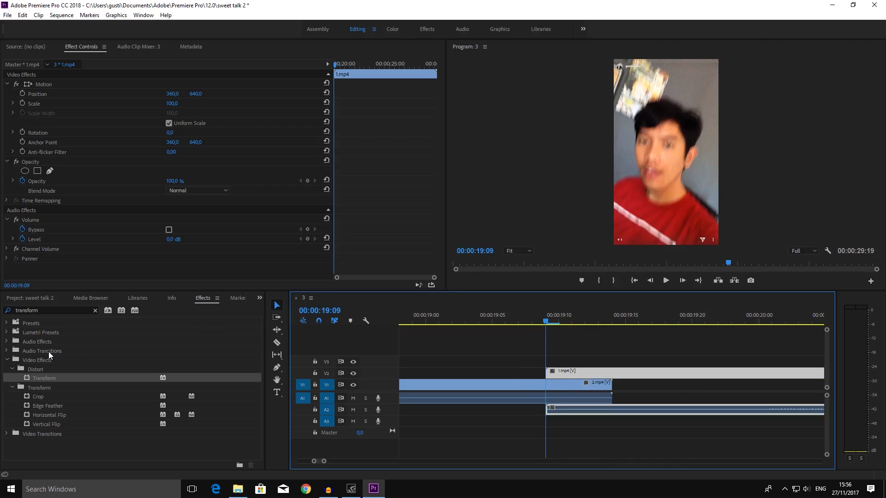
- Apply Transform to 1.mp4 and scrub its Scale down to 6.0
left_click_drag(44, 379, 412, 369)
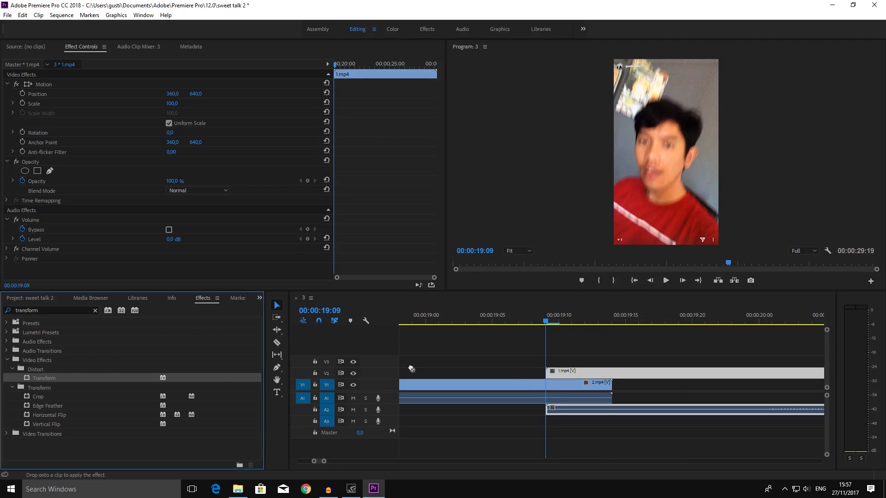
mouse_move(573, 358)
left_mouse_down()
mouse_move(565, 364)
mouse_move(574, 372)
left_mouse_up()
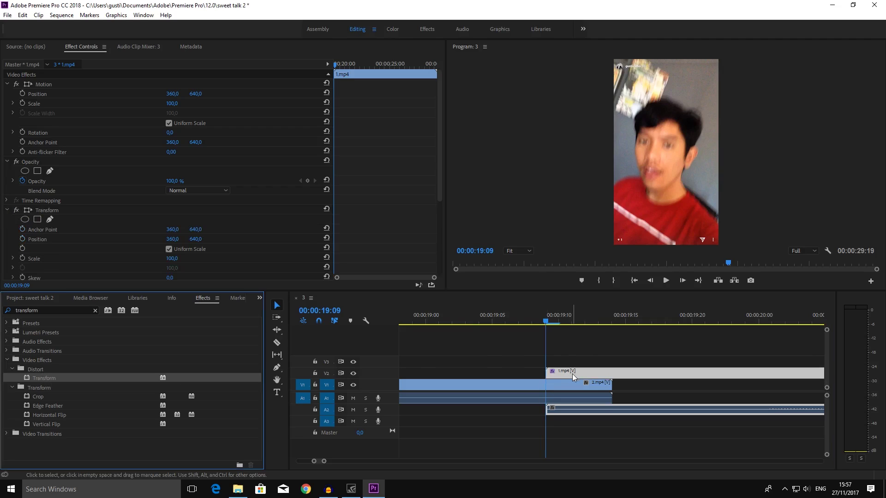
scroll(401, 208, "down", 1)
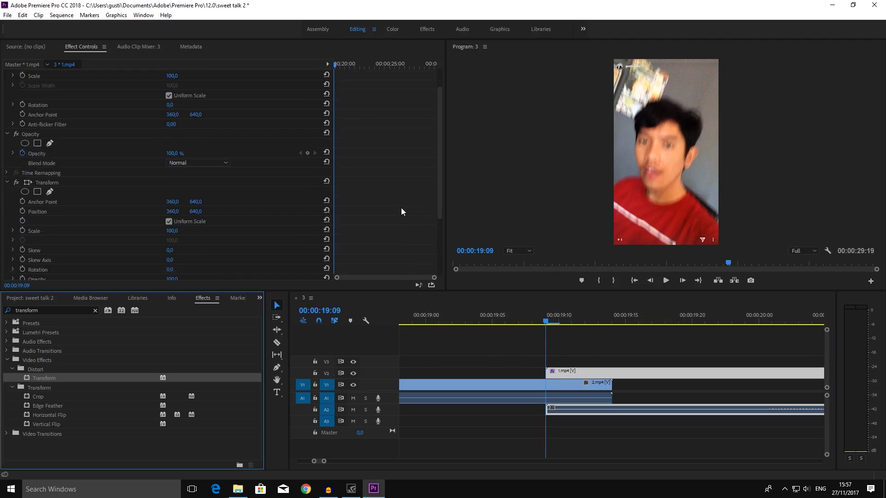
scroll(401, 208, "down", 2)
scroll(401, 207, "down", 2)
scroll(576, 315, "down", 2)
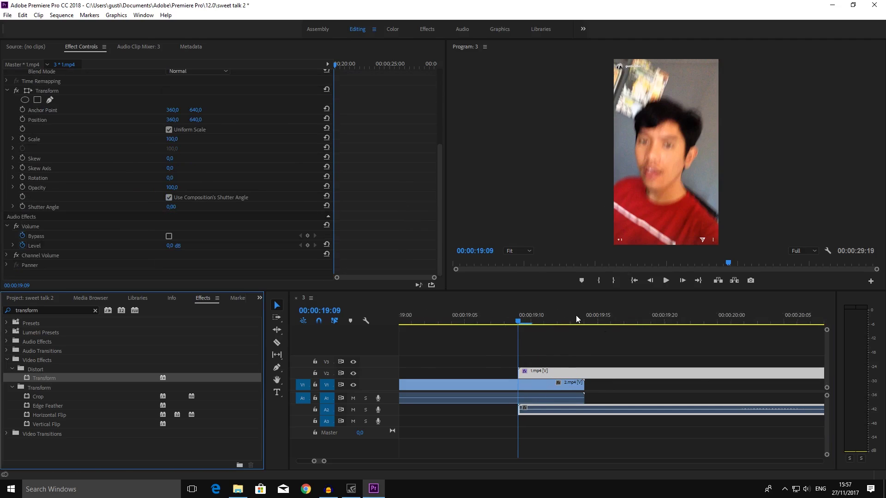
scroll(547, 310, "down", 1)
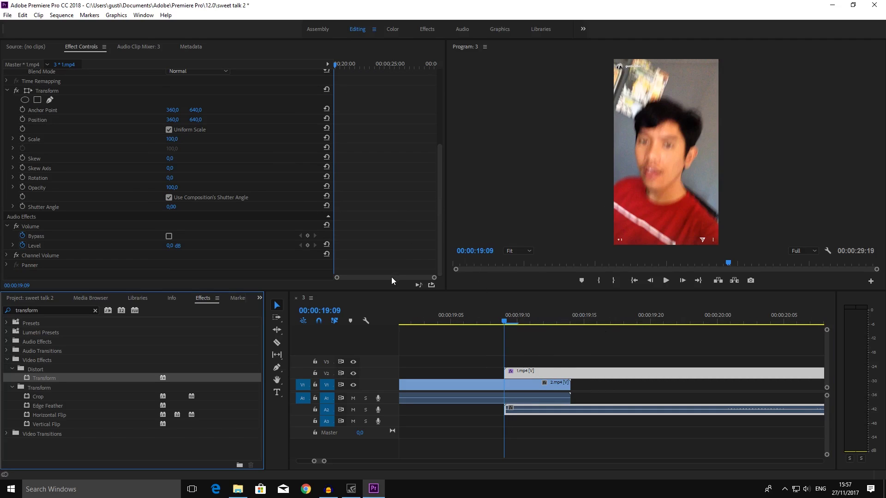
scroll(37, 137, "up", 1)
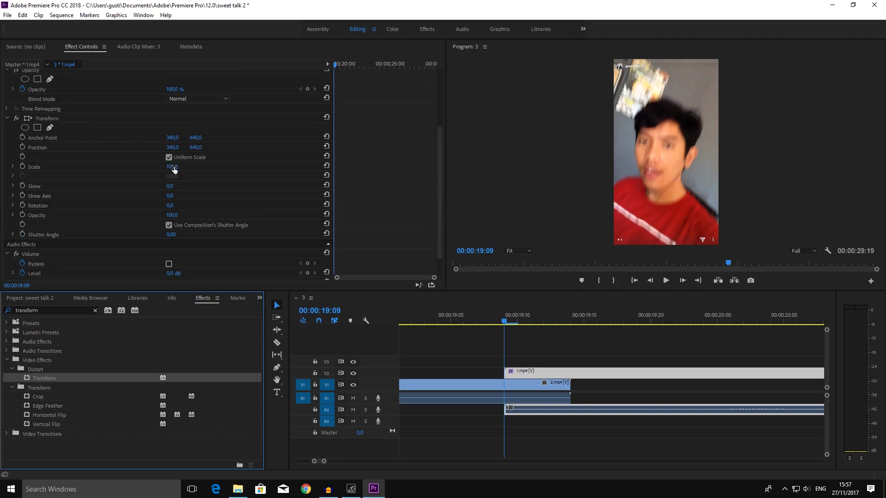
left_click_drag(174, 171, 131, 171)
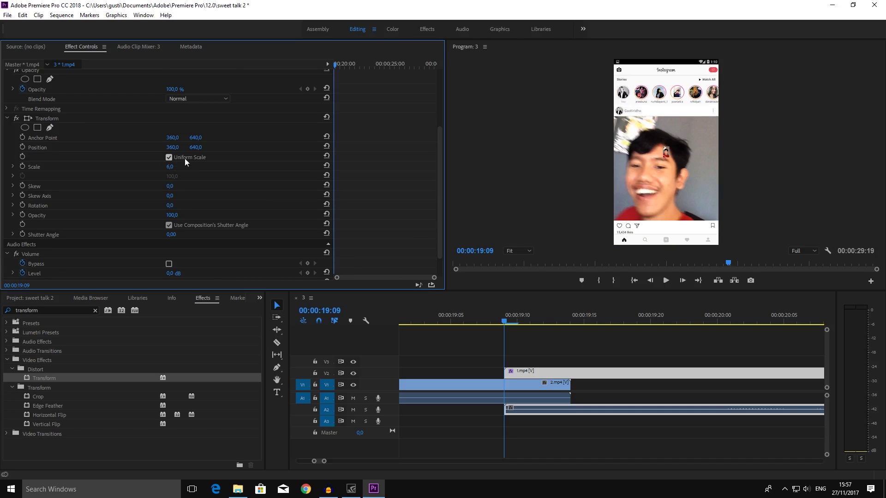
- Move the tiny 1.mp4 overlay to Transform position 62, 226 near the frame's top-left
left_click_drag(172, 147, 232, 146)
left_click_drag(205, 148, 138, 148)
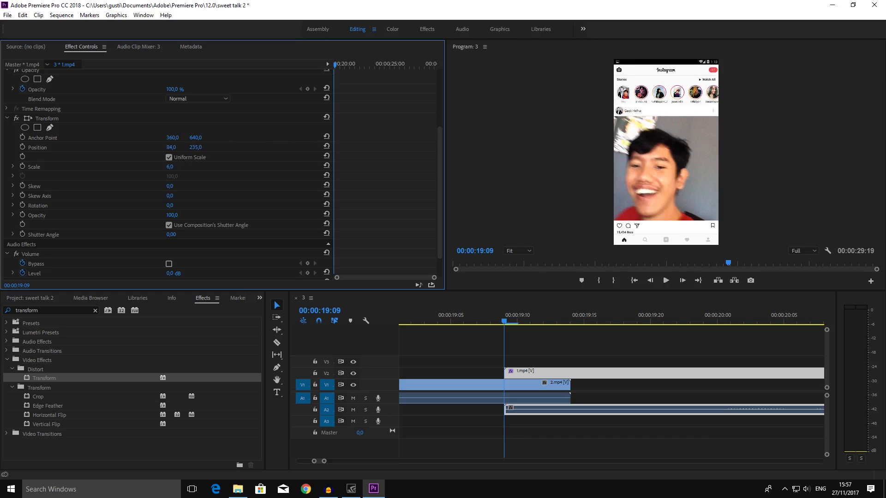
mouse_move(180, 148)
left_mouse_down()
mouse_move(171, 148)
mouse_move(193, 147)
mouse_move(166, 169)
left_mouse_up()
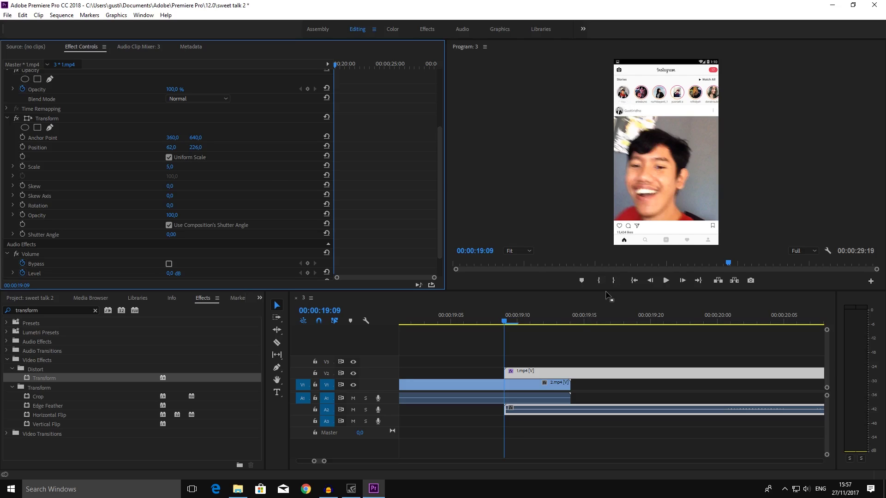
- Resize the Program Monitor and Timeline panels to rebalance the workspace
left_click_drag(607, 293, 603, 422)
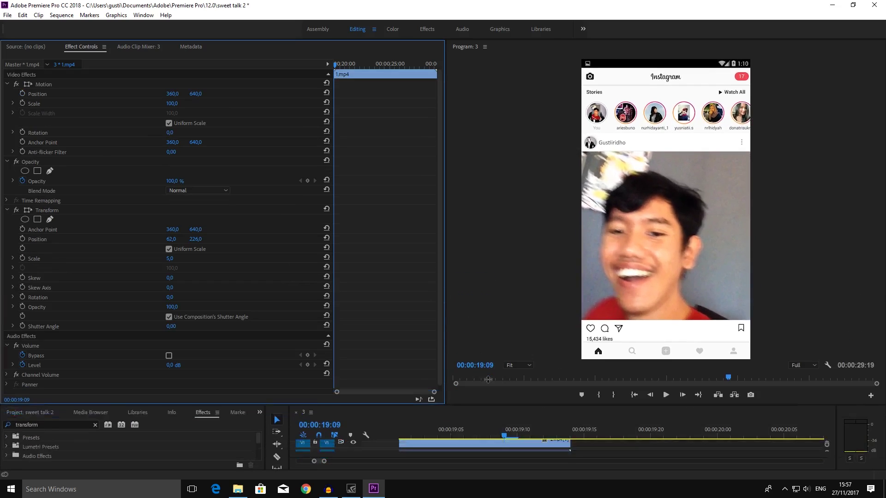
left_click_drag(486, 421, 462, 274)
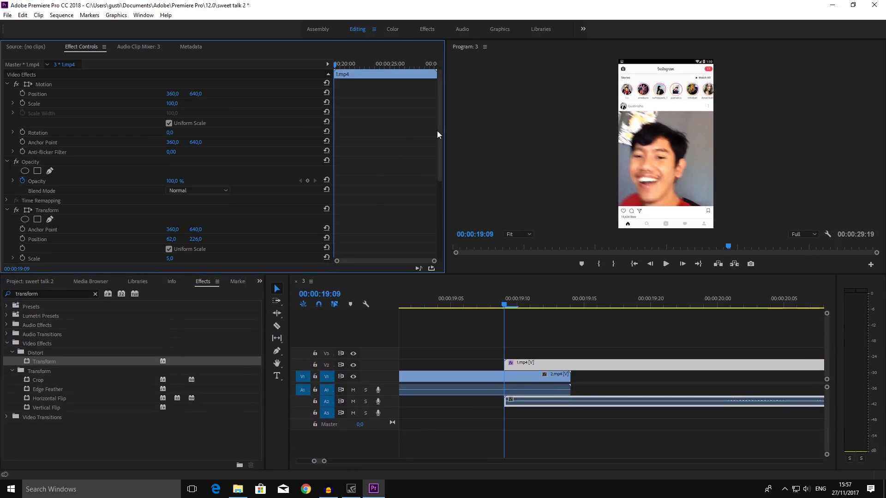
left_click_drag(438, 133, 433, 176)
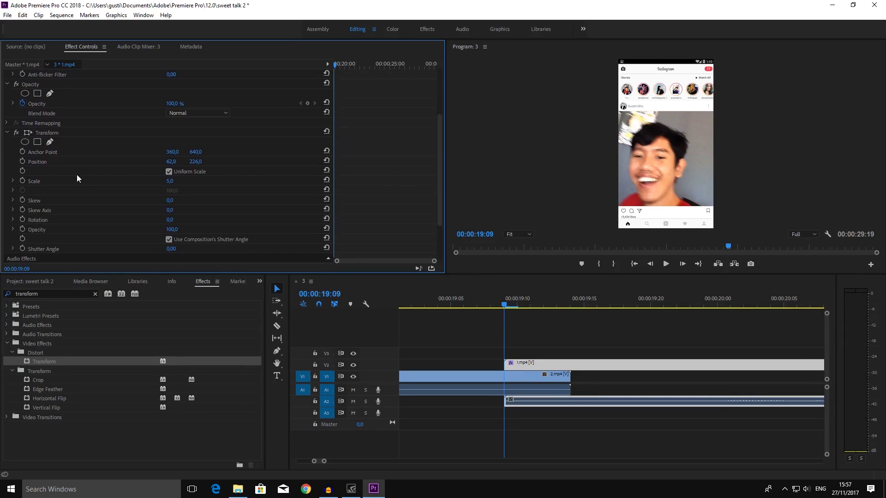
- Keyframe clip 1 from scale 5 at 62,226 (19:09) to scale 100 at 360,640 (19:14)
left_click(22, 161)
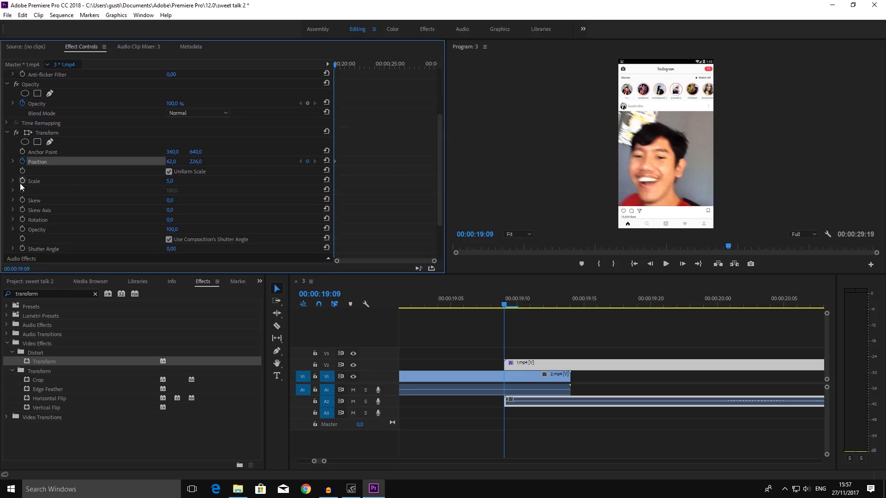
left_click(22, 180)
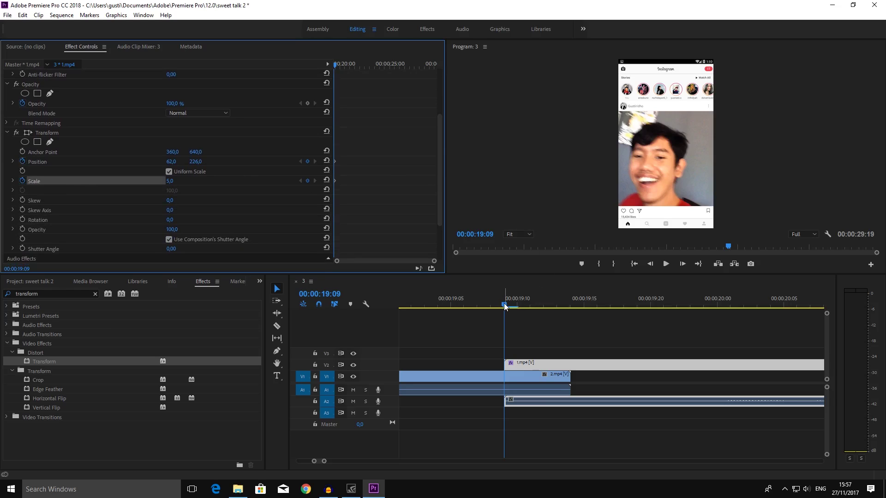
left_click_drag(505, 306, 559, 307)
key("Right")
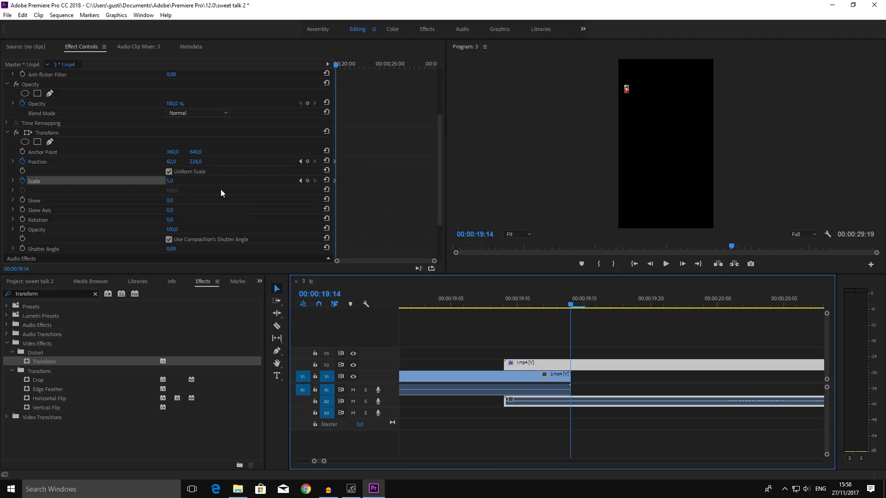
left_click(326, 180)
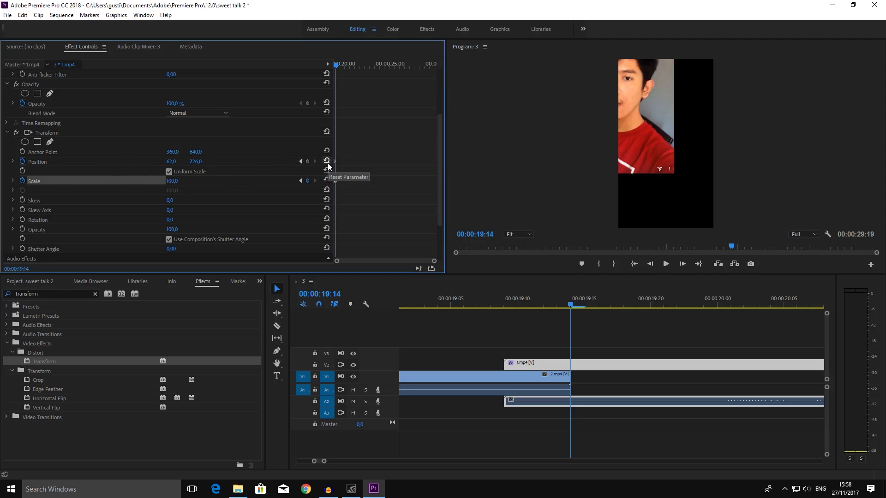
left_click(327, 160)
mouse_move(500, 300)
left_mouse_down()
mouse_move(552, 295)
mouse_move(518, 298)
mouse_move(549, 296)
mouse_move(538, 297)
left_mouse_up()
- Turn off Use Composition's Shutter Angle on 1.mp4's Transform and set Shutter Angle to 100
scroll(439, 198, "down", 3)
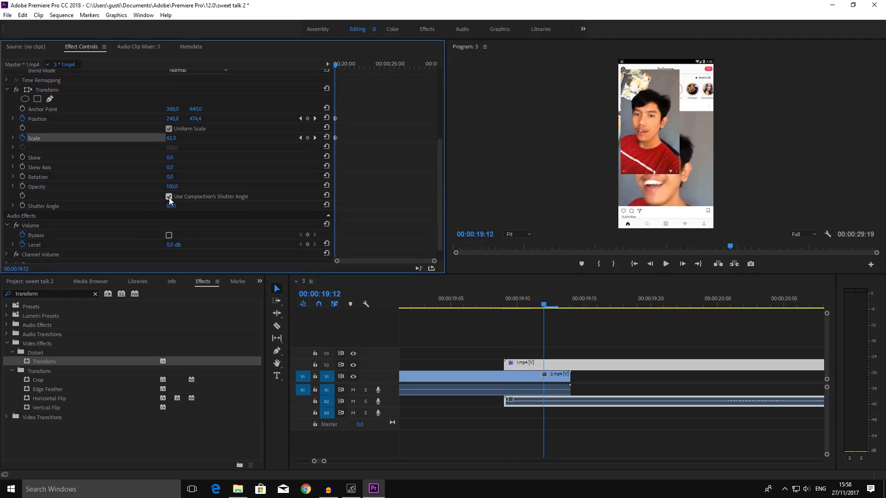
left_click(169, 198)
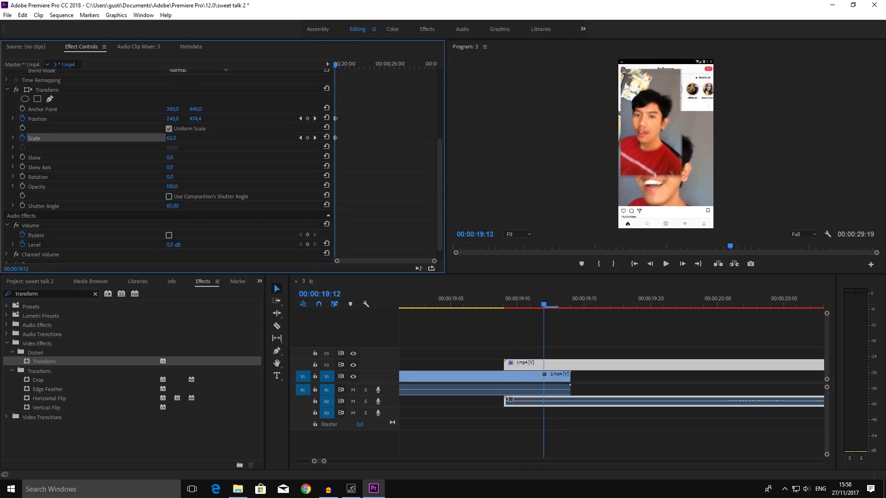
left_click_drag(173, 206, 189, 206)
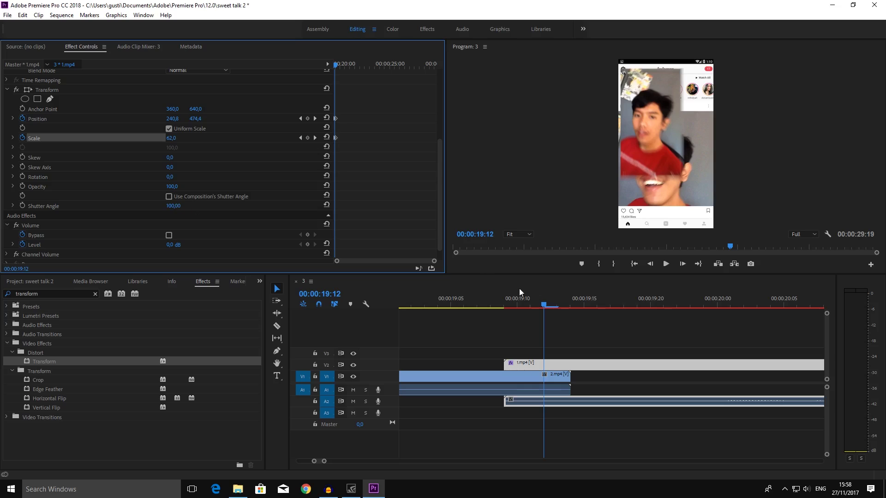
left_click_drag(496, 300, 557, 301)
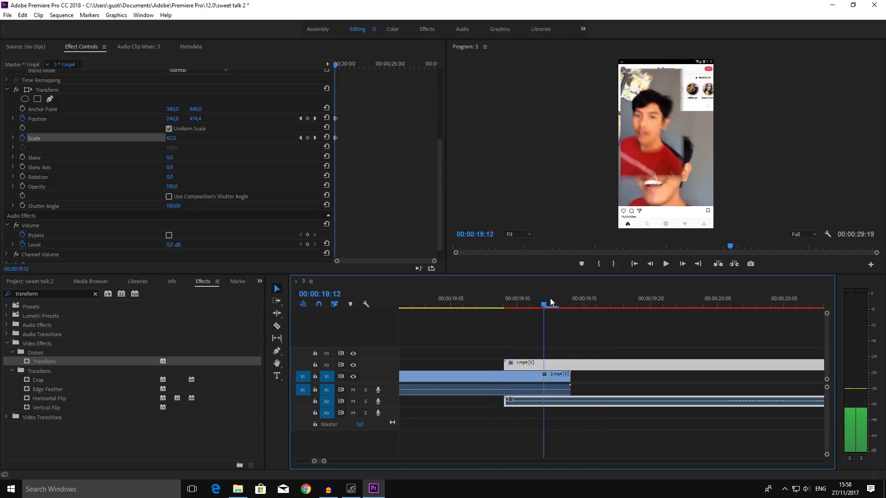
- Zoom out the timeline, render the video previews, and play the edit from the start full screen
left_click_drag(324, 462, 451, 462)
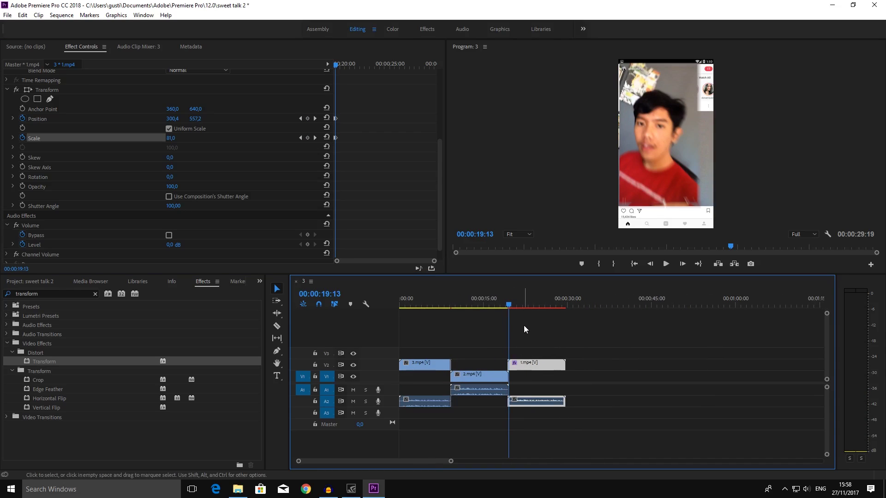
key("Return")
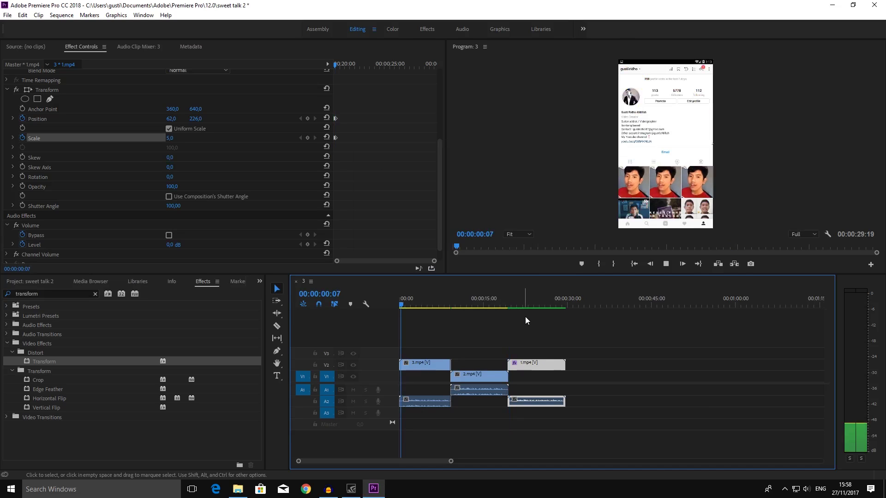
left_click(433, 305)
key("space")
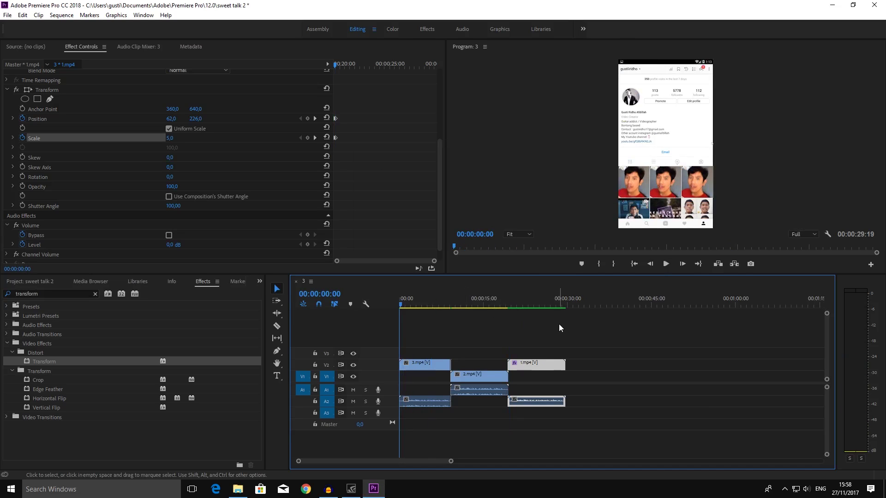
key("space")
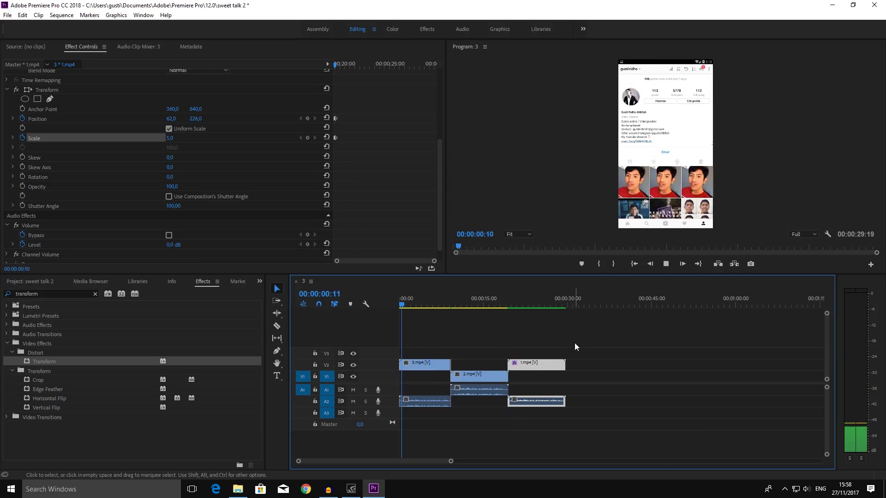
key("ctrl+grave")
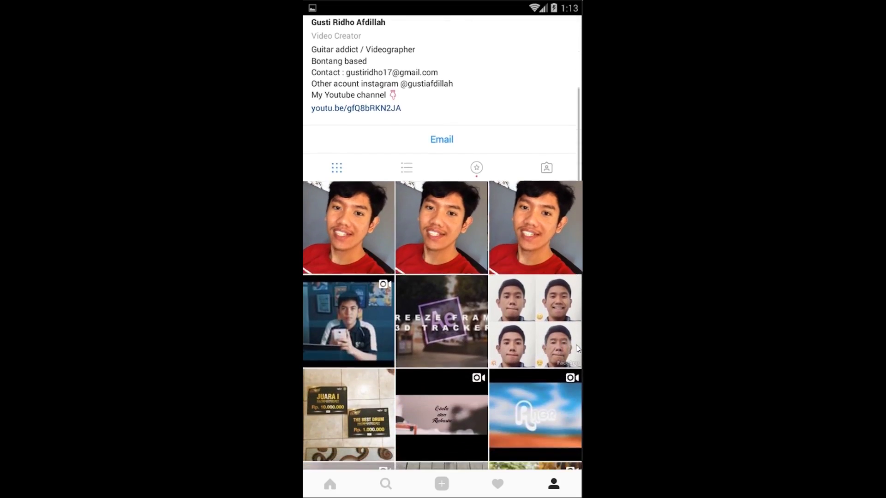